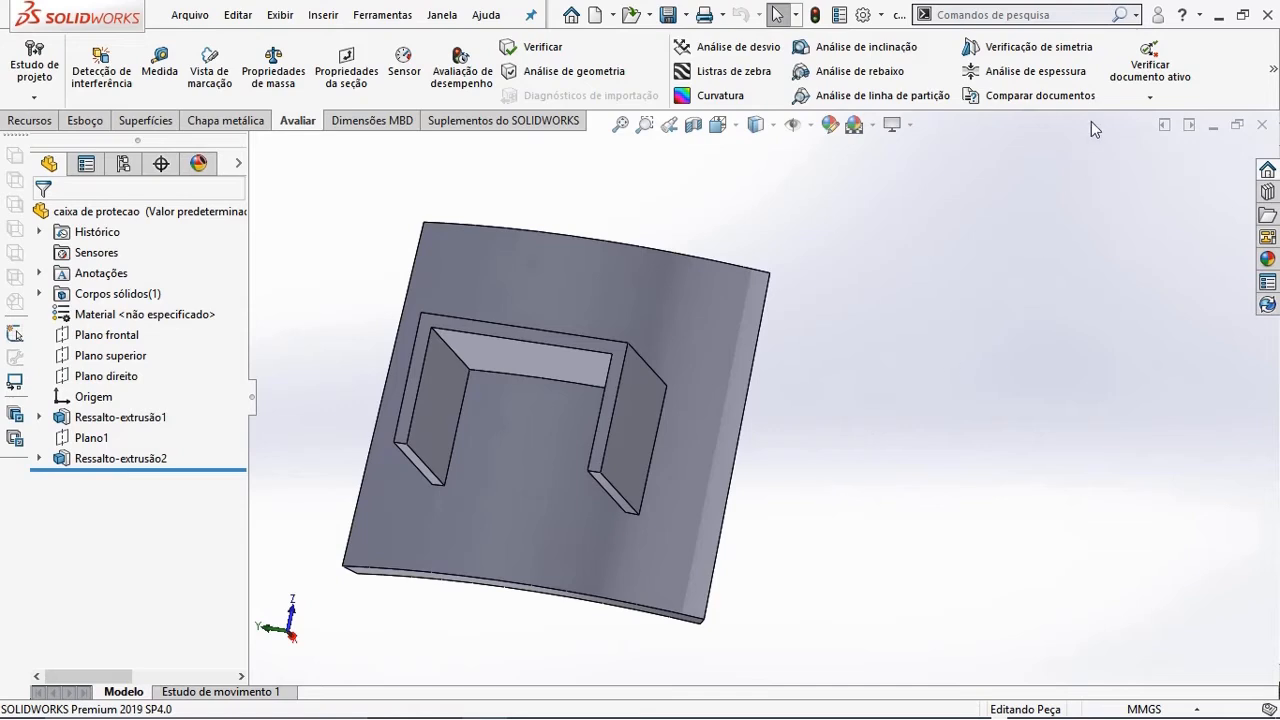
# - Run a thickness analysis of the part for thin regions with a 3 mm target thickness, and close it after inspecting the model
pyautogui.click(1032, 71)
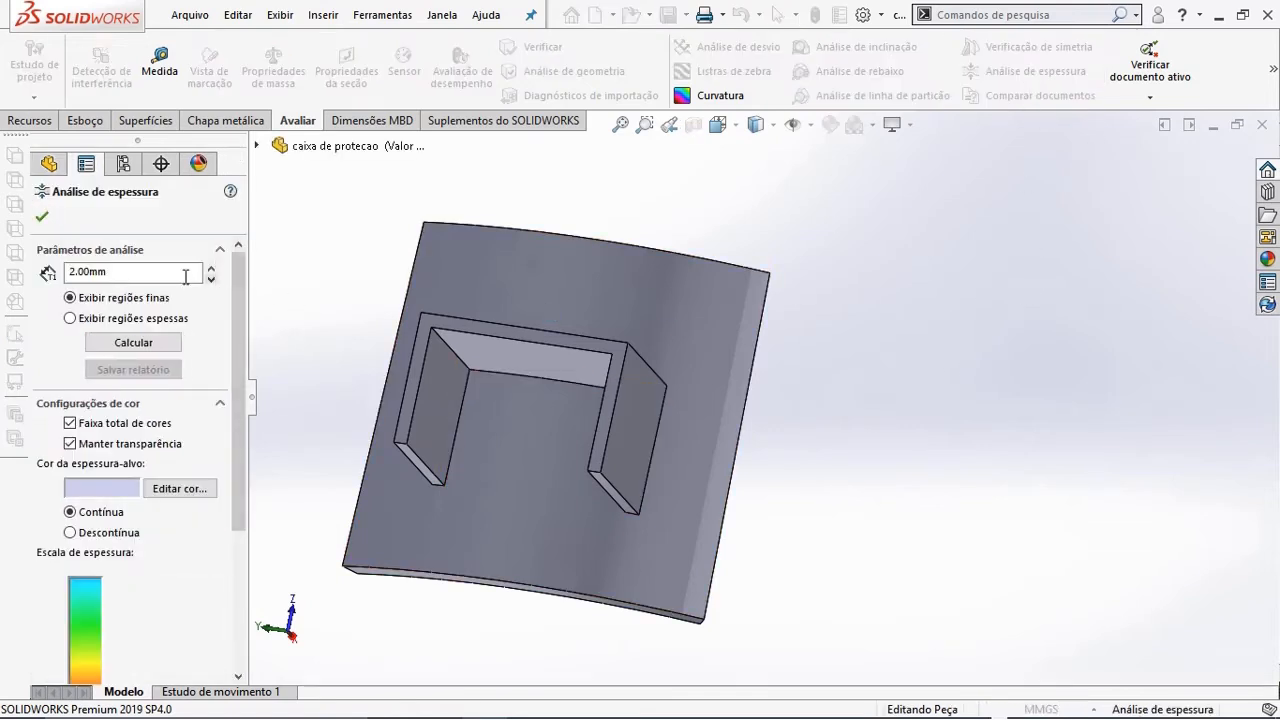
pyautogui.moveTo(130, 271); pyautogui.dragTo(50, 272)
pyautogui.write('3')
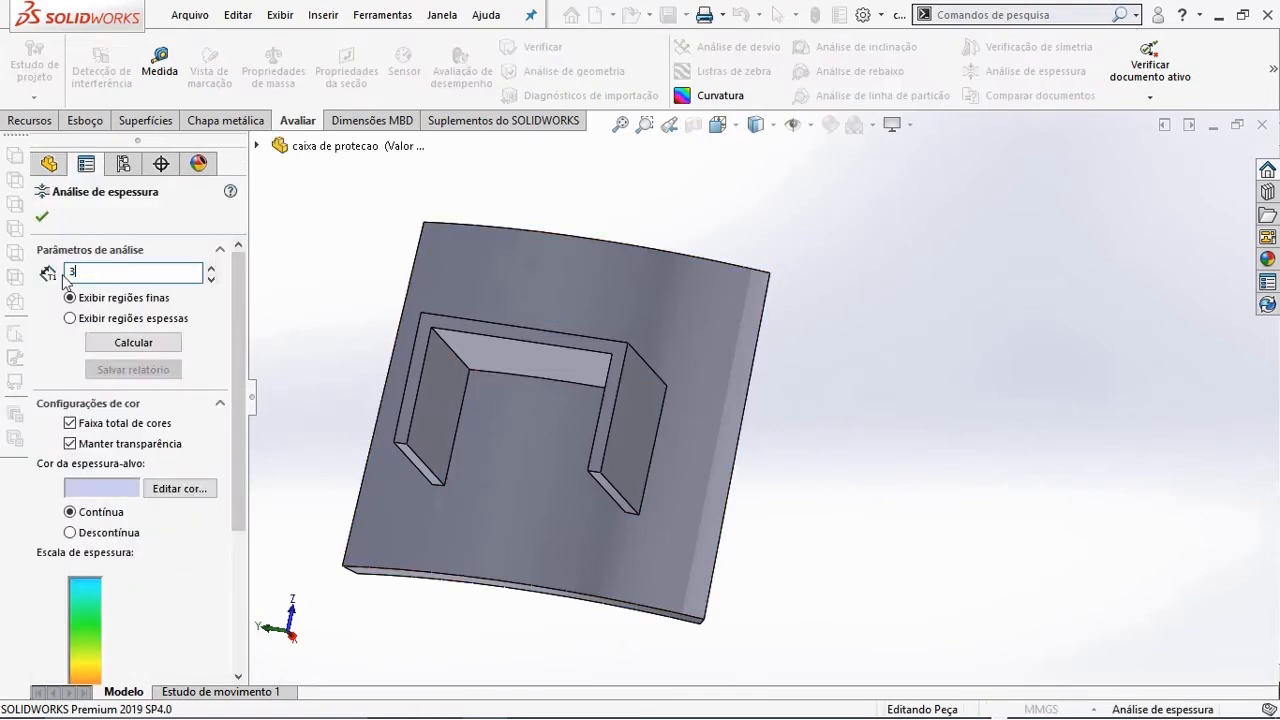
pyautogui.click(139, 345)
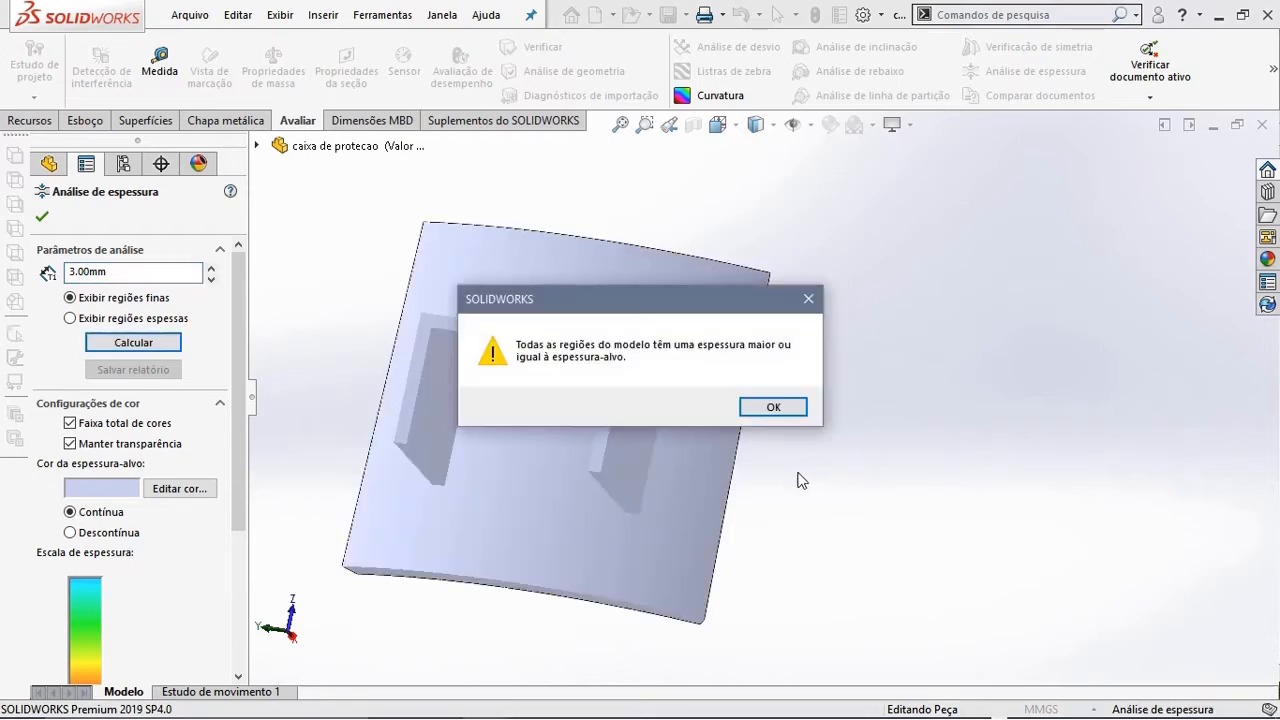
pyautogui.click(775, 408)
pyautogui.moveTo(766, 474); pyautogui.dragTo(737, 434, button='middle')
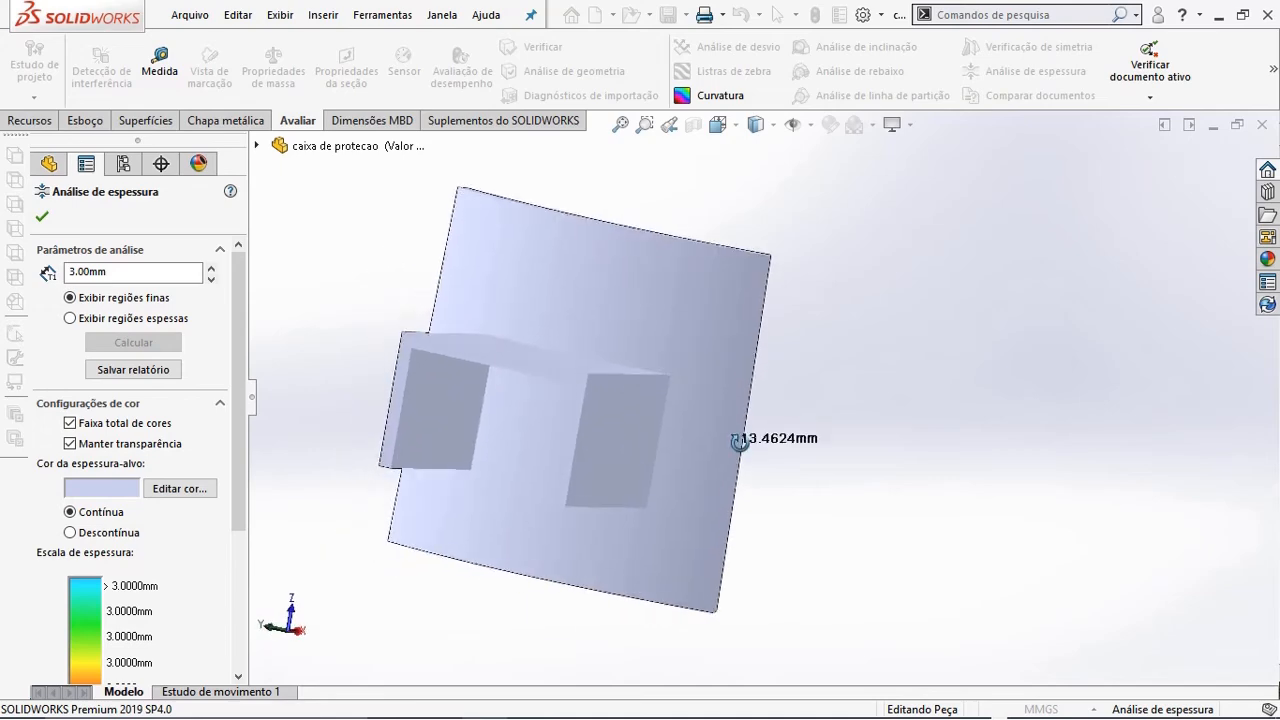
pyautogui.click(41, 216)
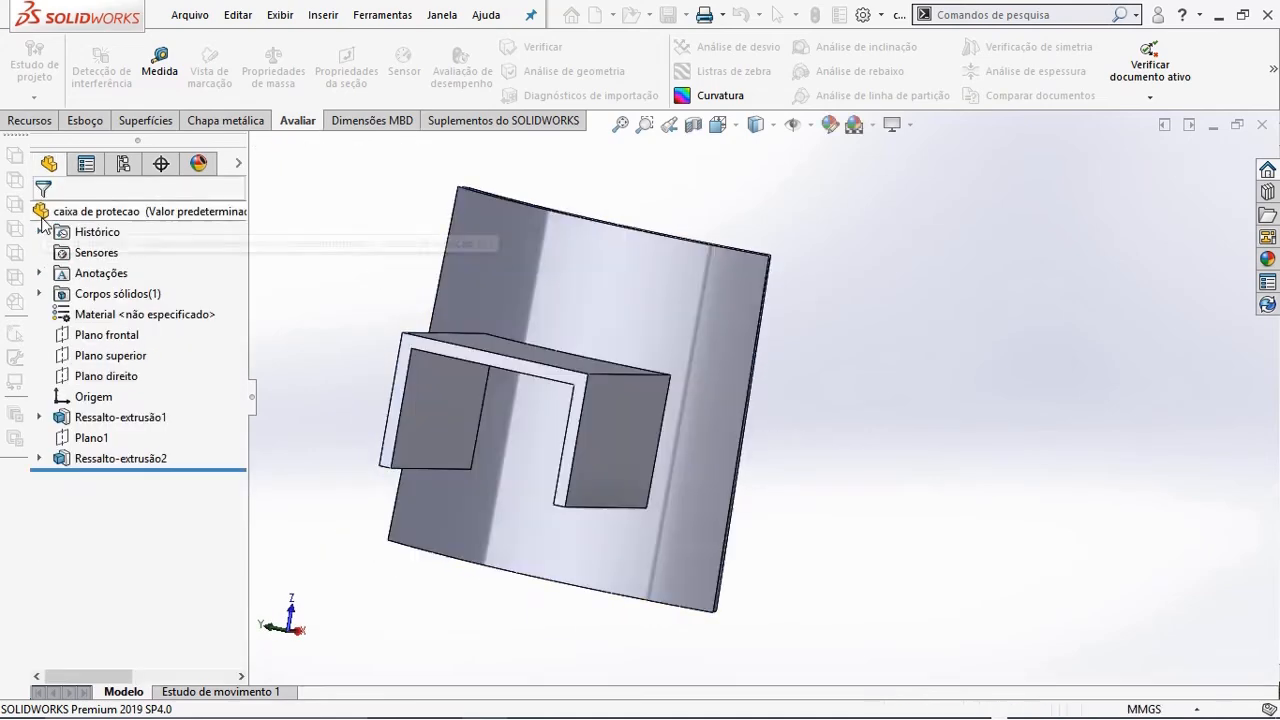
# - Check the wall thickness of the U-shaped boss by reading the length of the short edge at the end of one leg
pyautogui.scroll(-10, 560, 527)
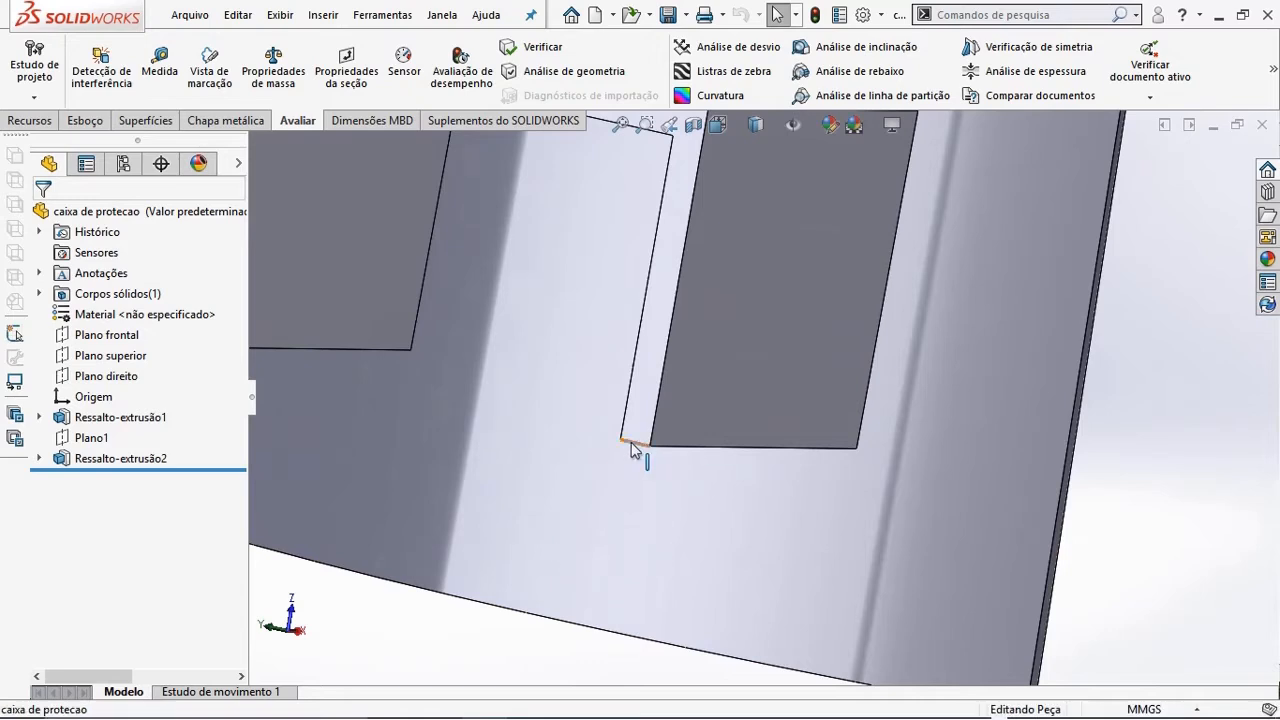
pyautogui.click(632, 446)
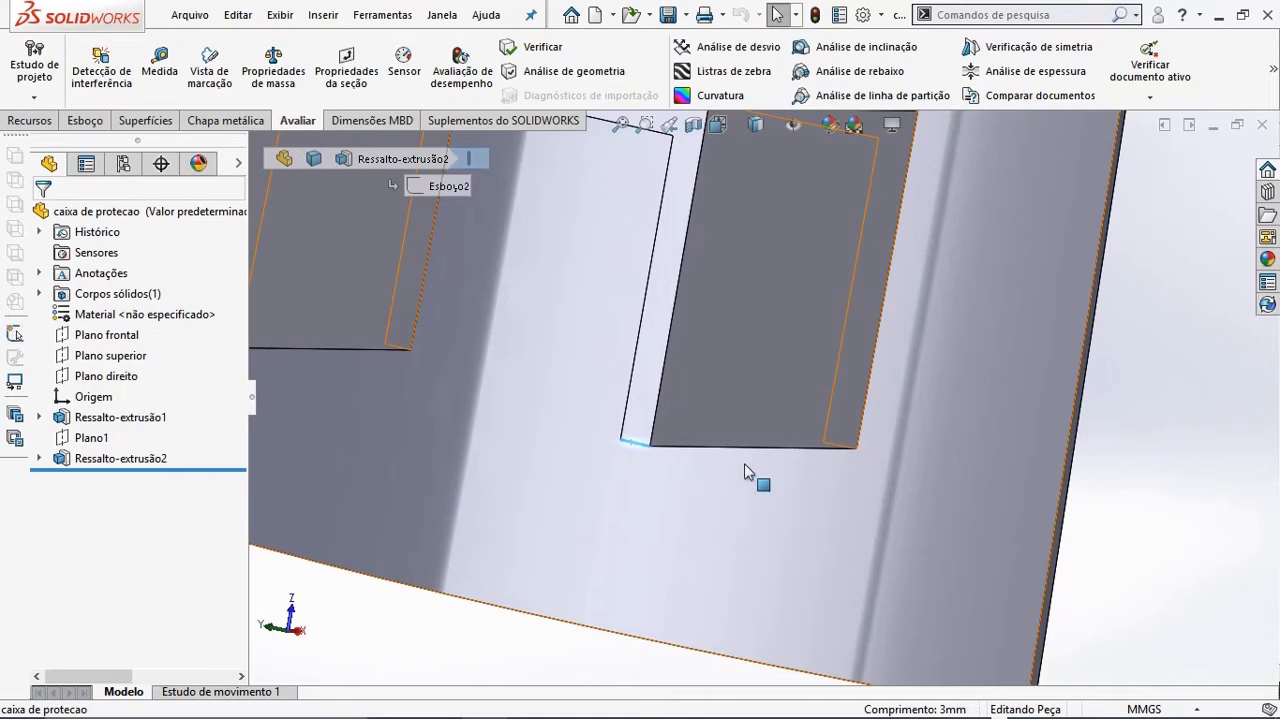
pyautogui.scroll(5, 742, 463)
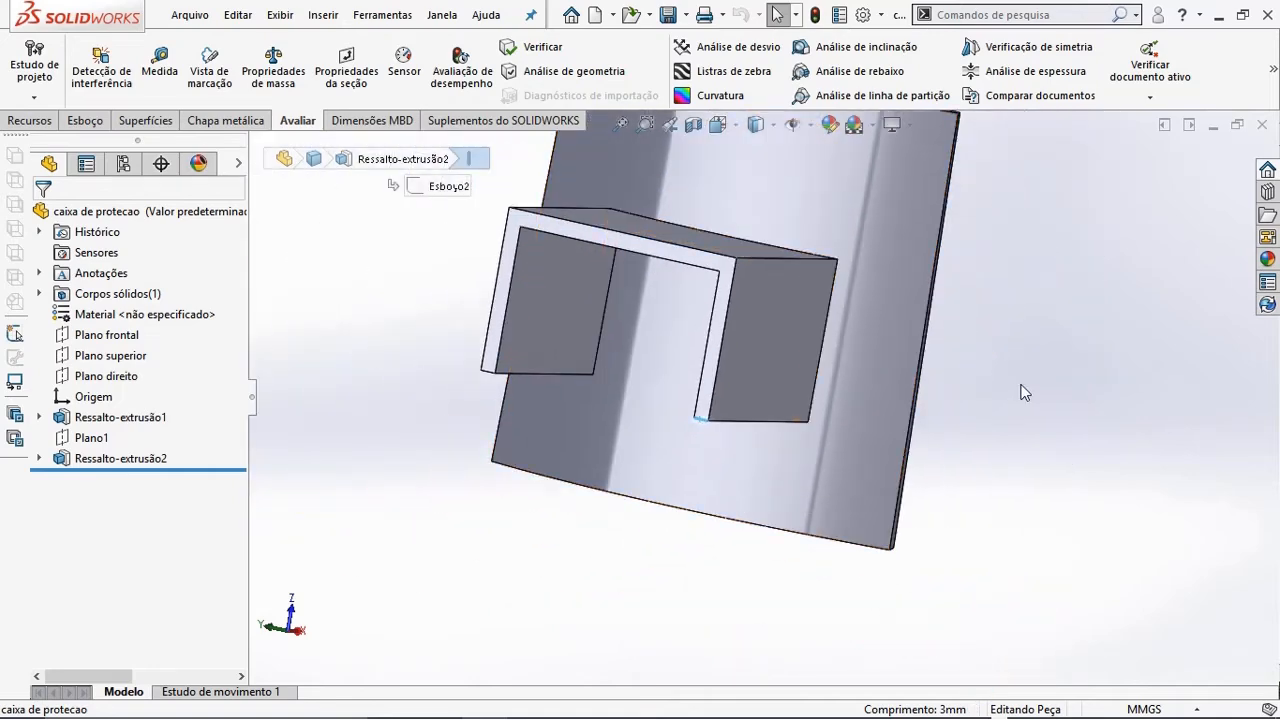
pyautogui.click(1020, 386)
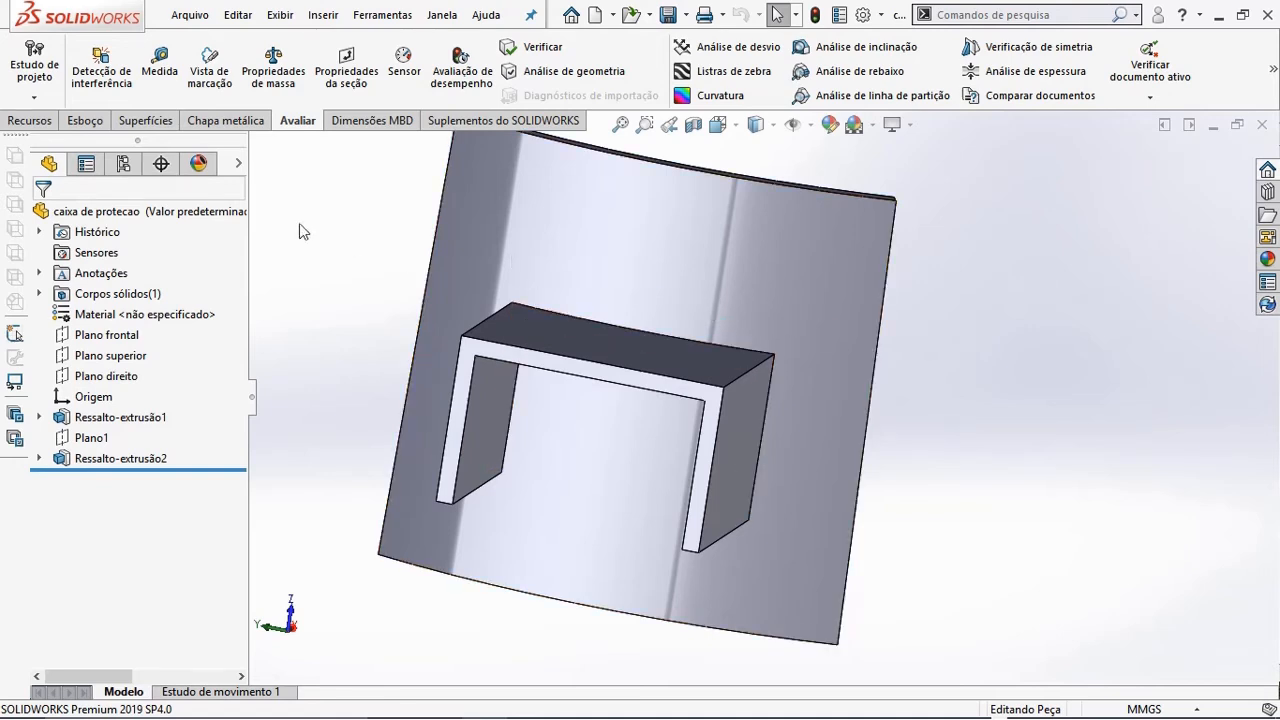
# - Fillet the two inside corner edges of the U-shaped wall with an 8 mm radius
pyautogui.click(22, 120)
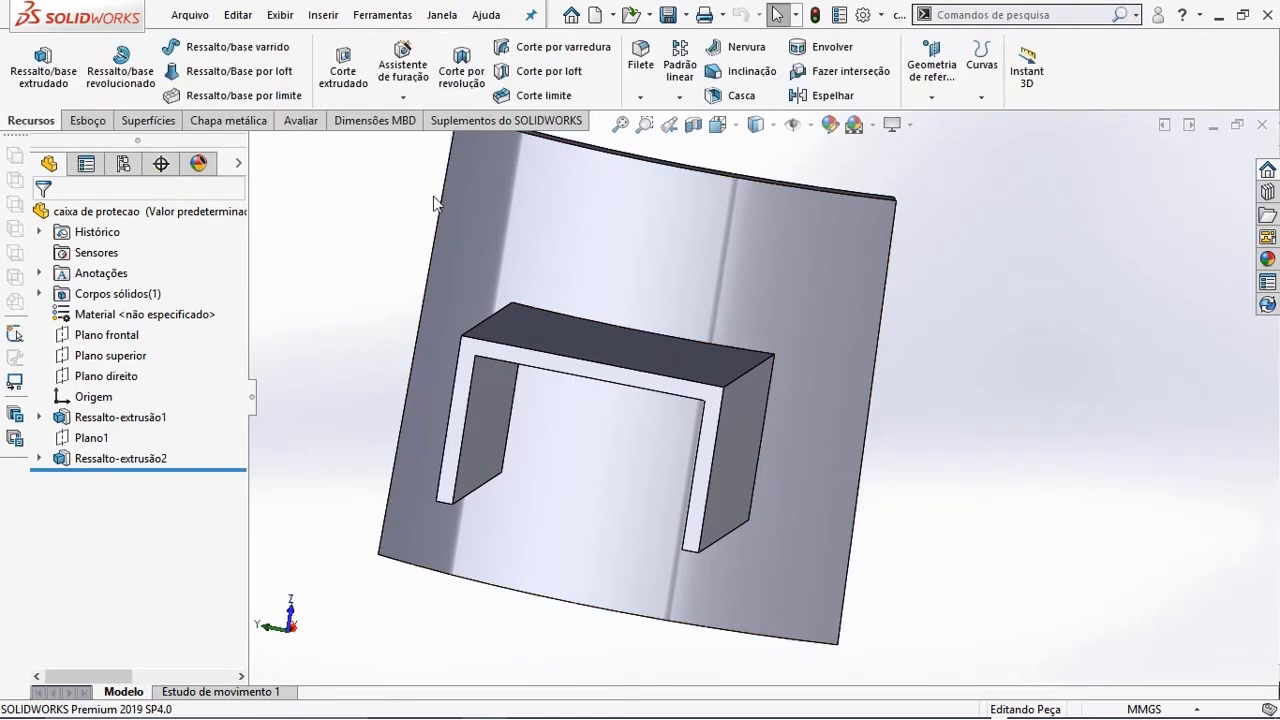
pyautogui.click(649, 66)
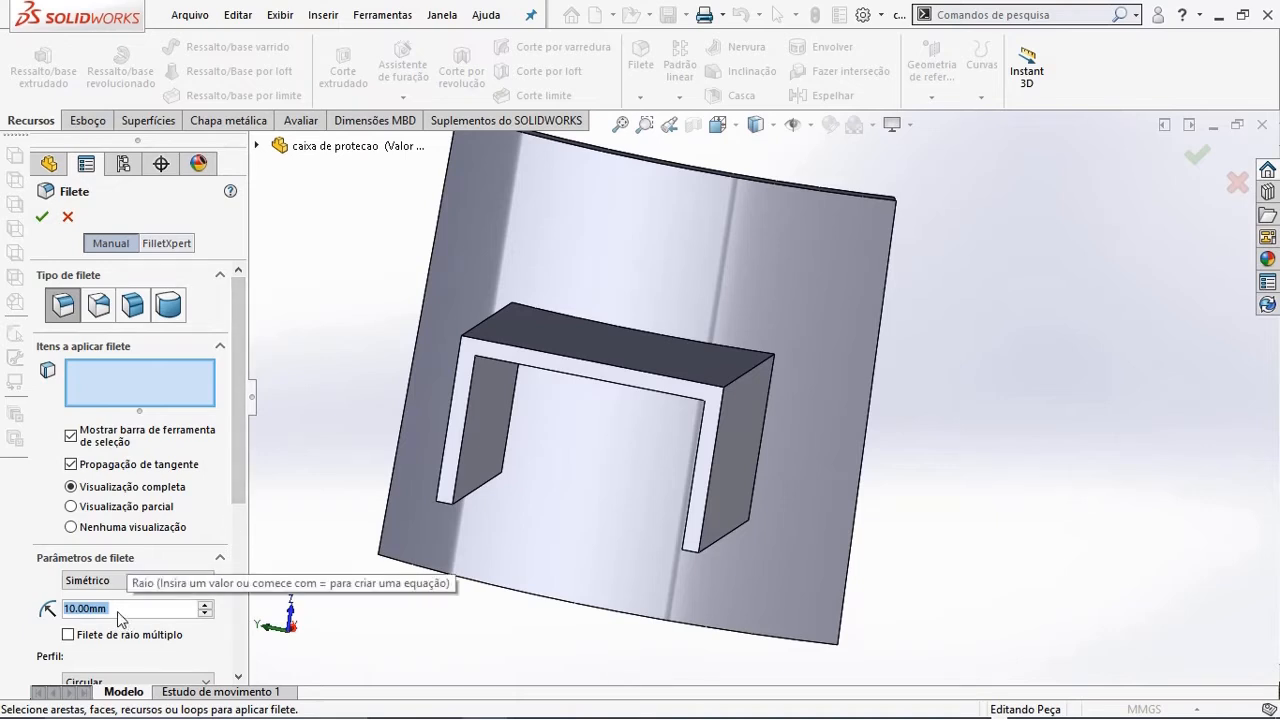
pyautogui.write('8')
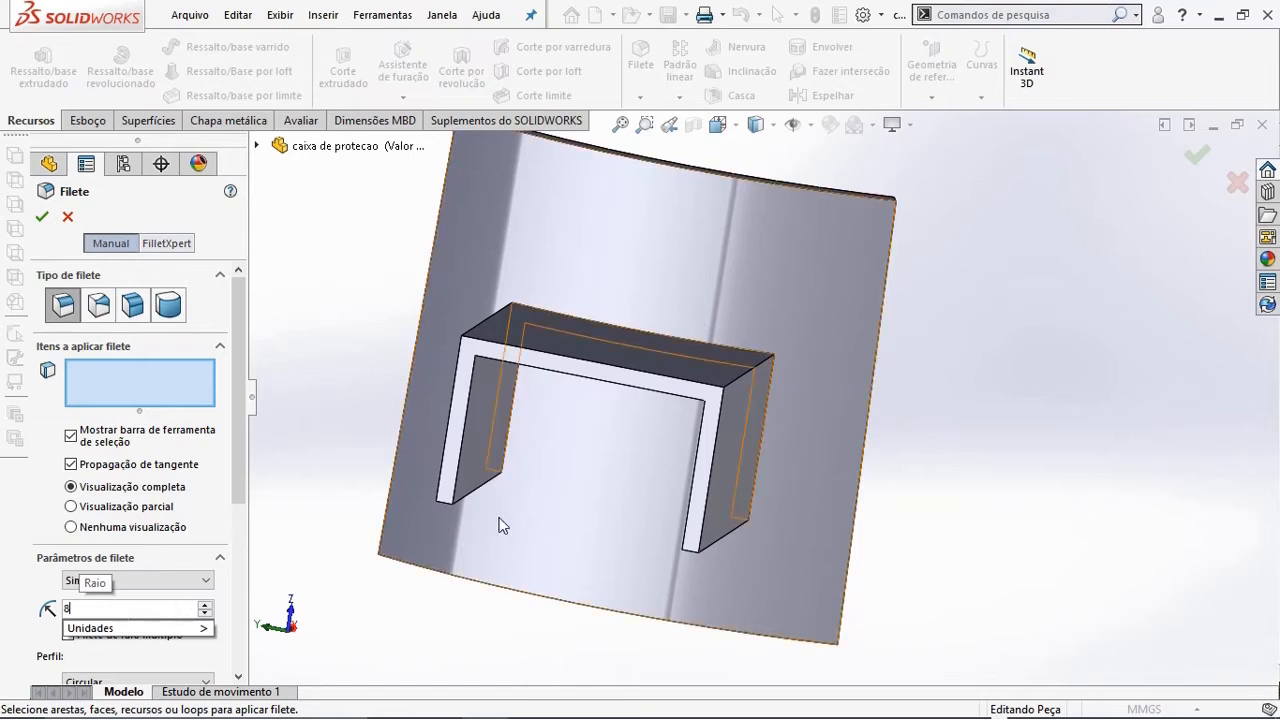
pyautogui.moveTo(500, 523); pyautogui.dragTo(511, 407, button='middle')
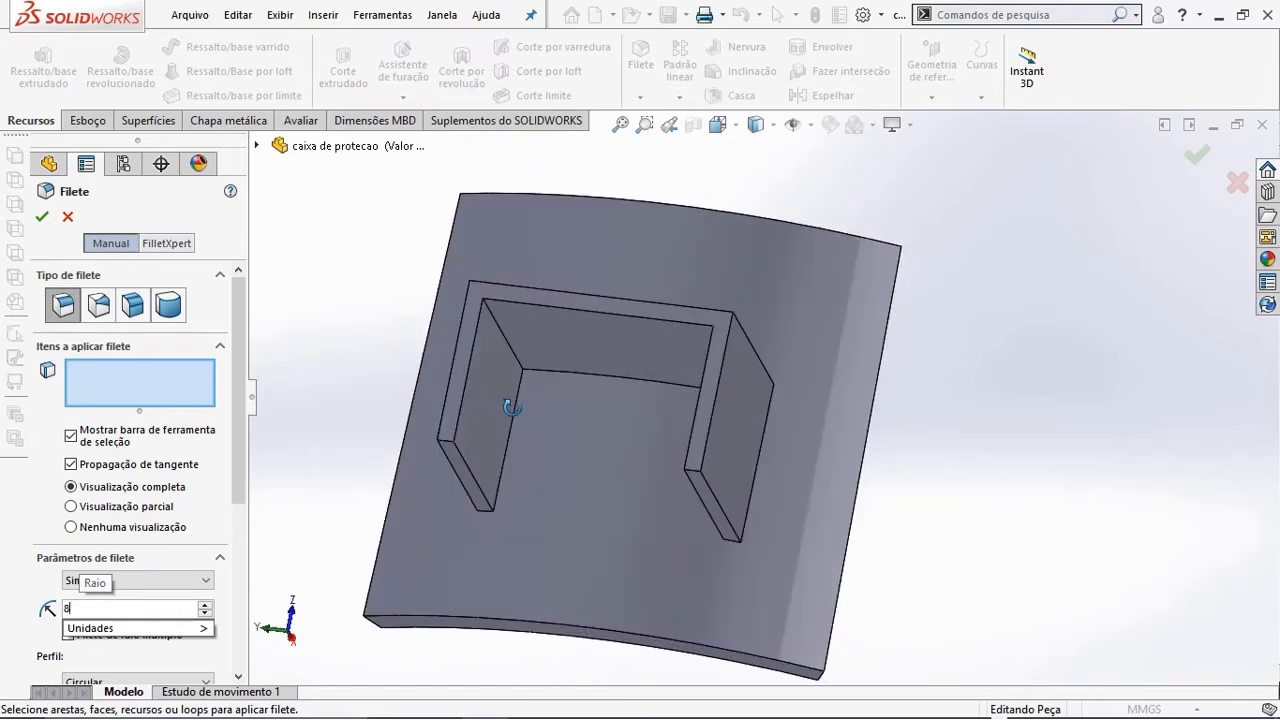
pyautogui.click(513, 351)
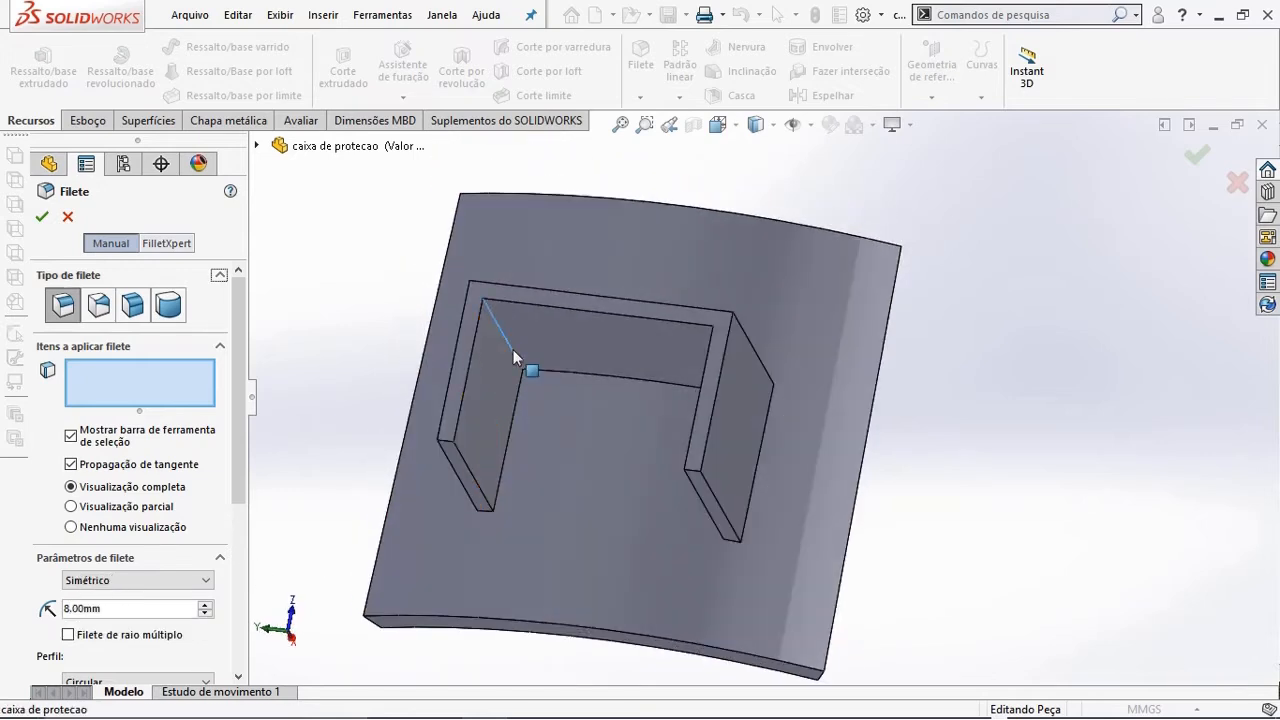
pyautogui.click(513, 349)
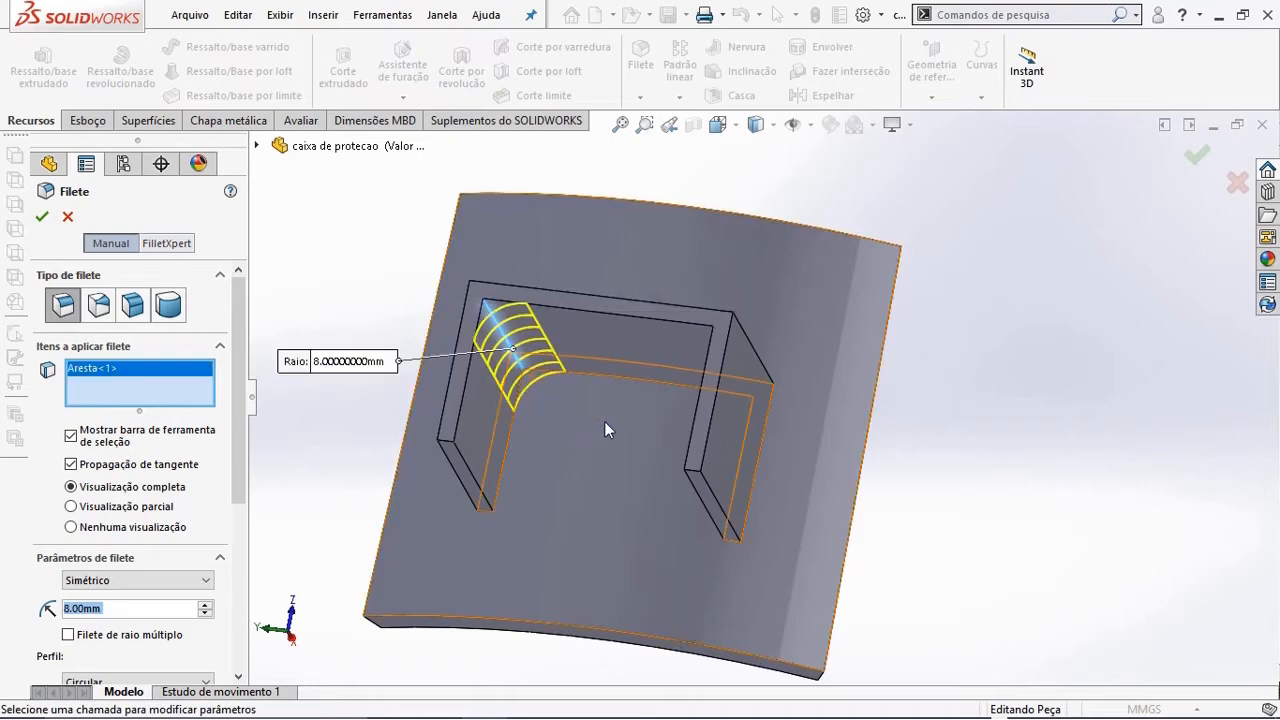
pyautogui.moveTo(604, 430); pyautogui.dragTo(660, 475, button='middle')
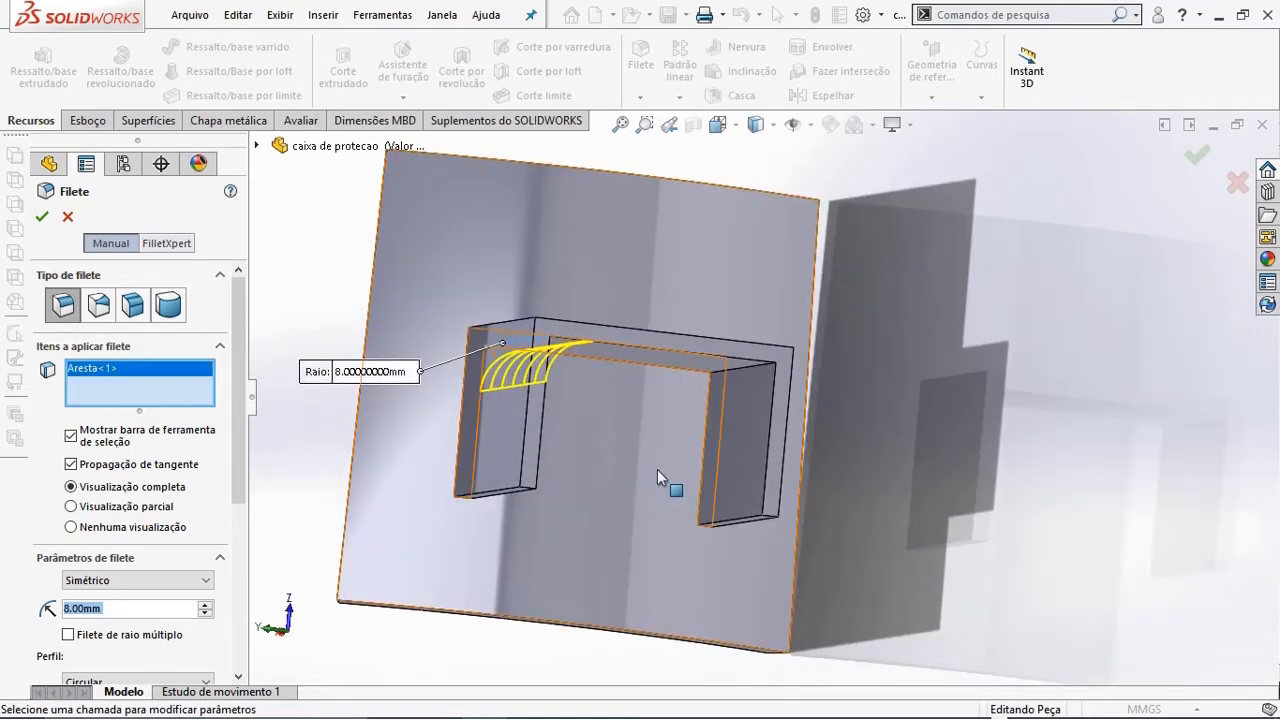
pyautogui.click(740, 370)
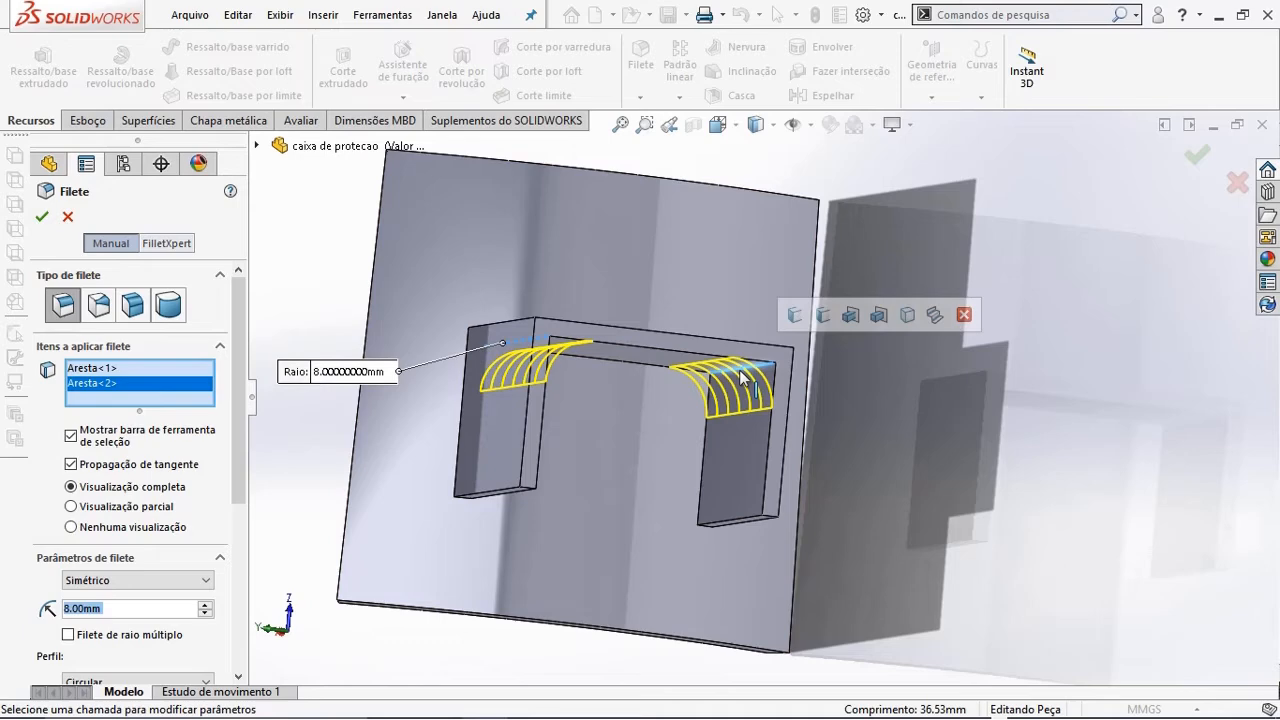
pyautogui.click(41, 216)
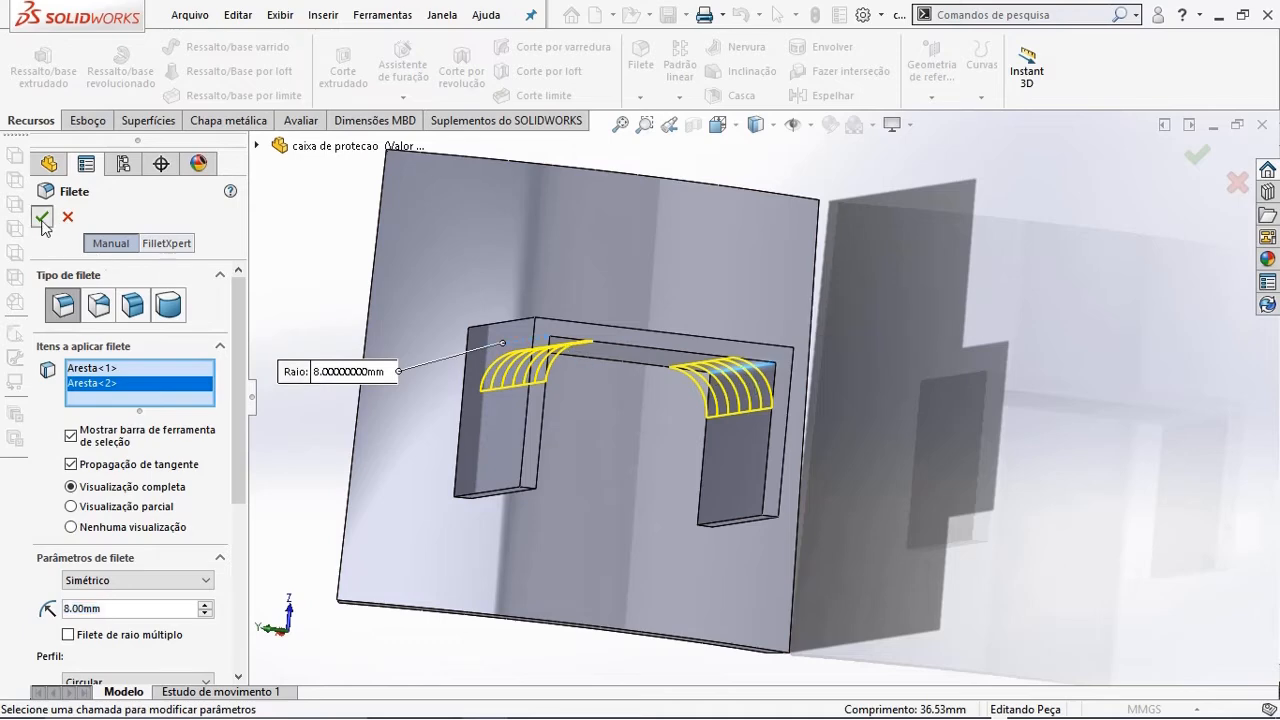
# - Fillet the two outside corner edges of the U-shaped wall with a radius of 8 mm+3, giving 11 mm
pyautogui.moveTo(770, 383); pyautogui.dragTo(699, 403, button='middle')
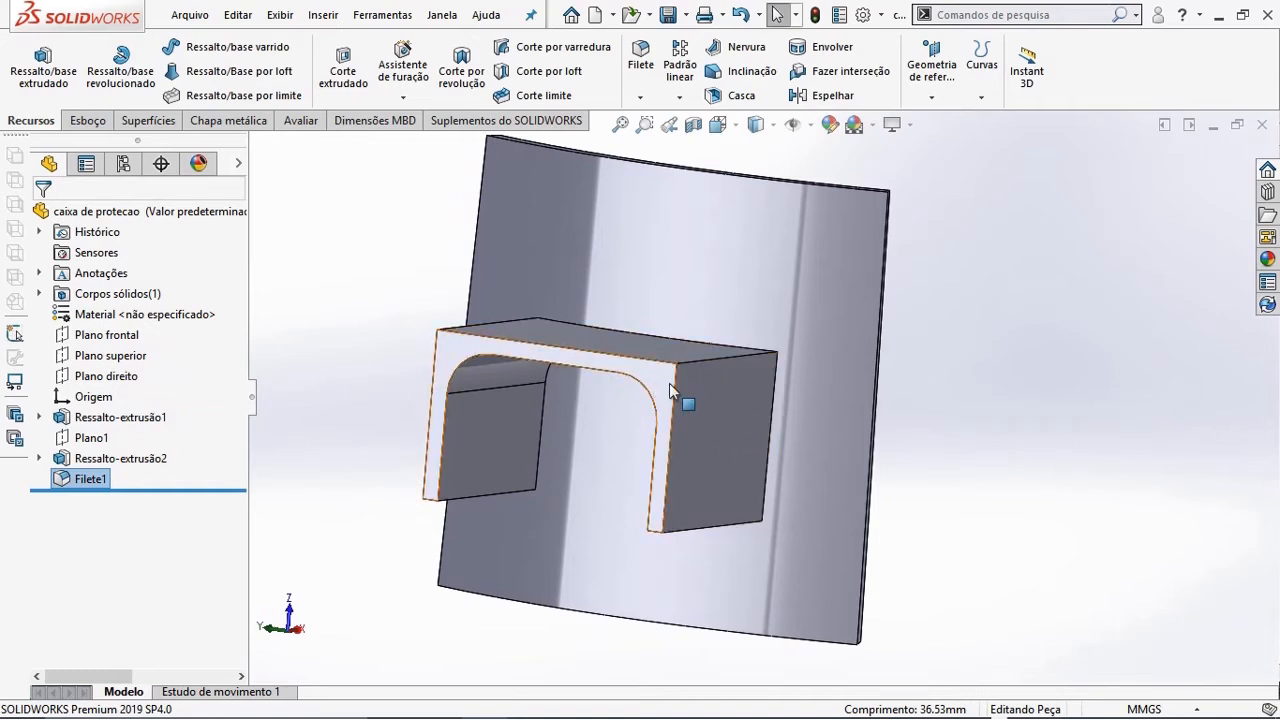
pyautogui.click(641, 64)
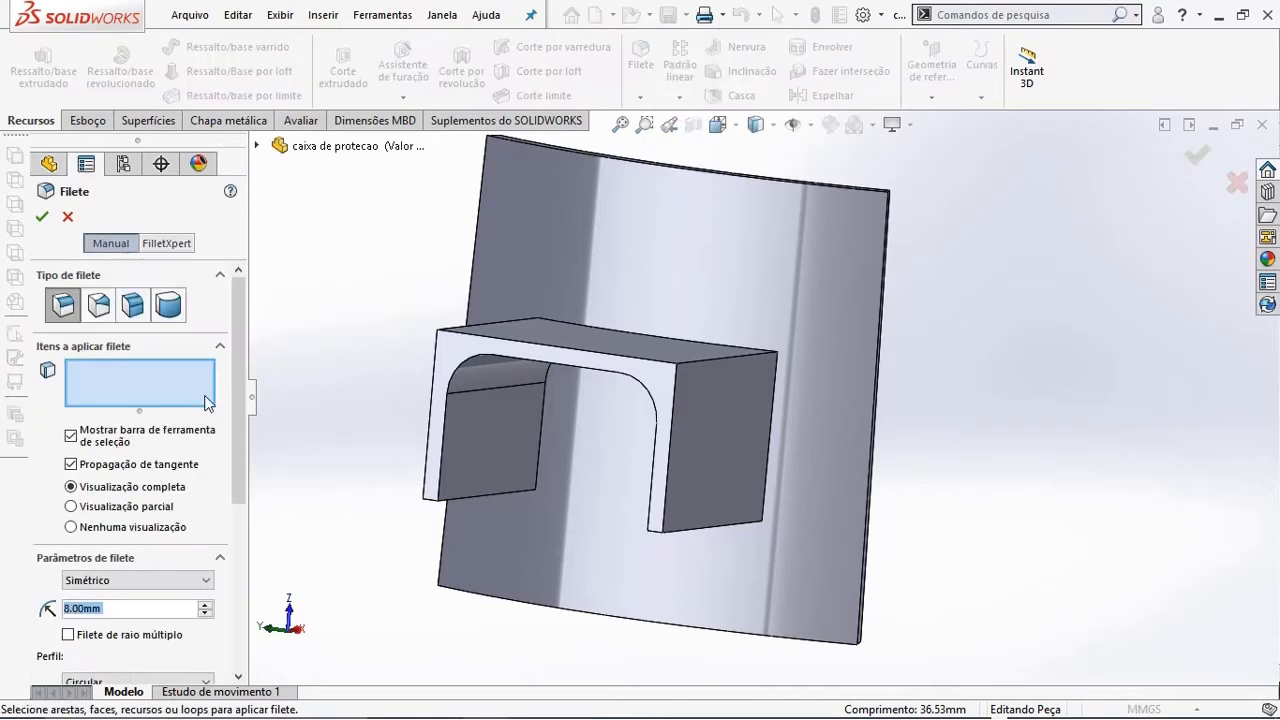
pyautogui.click(139, 606)
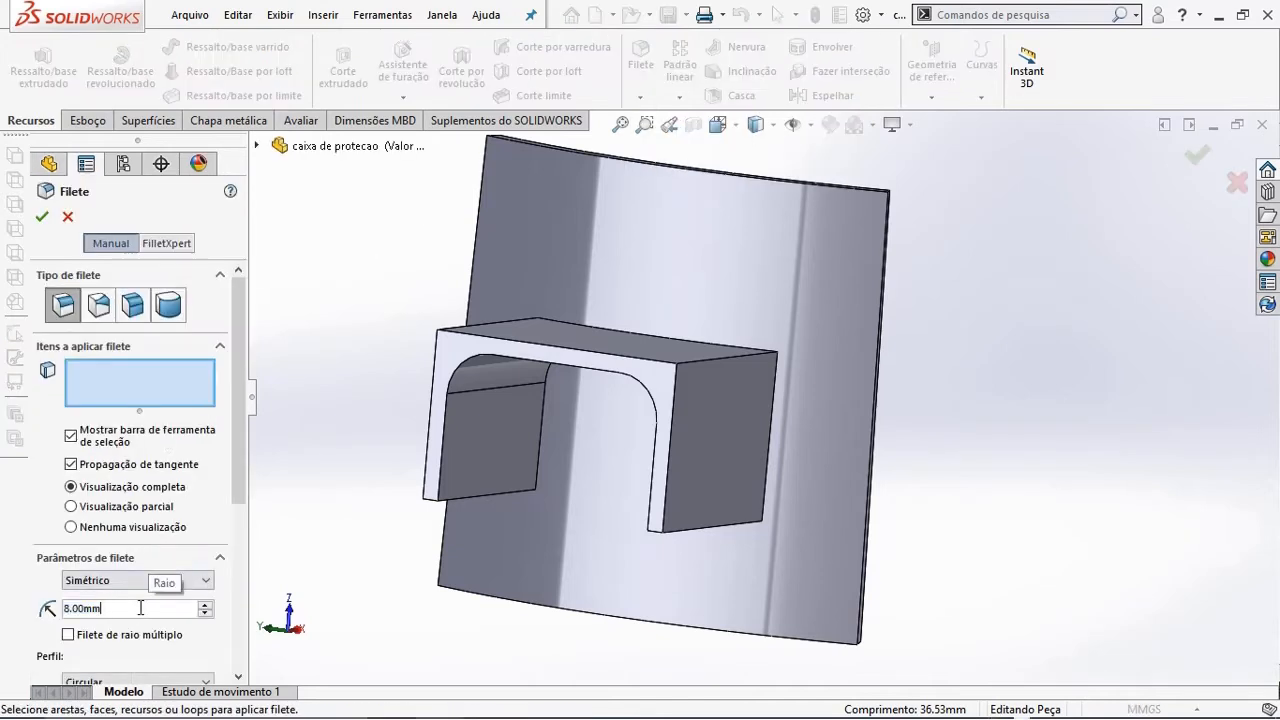
pyautogui.write('+3')
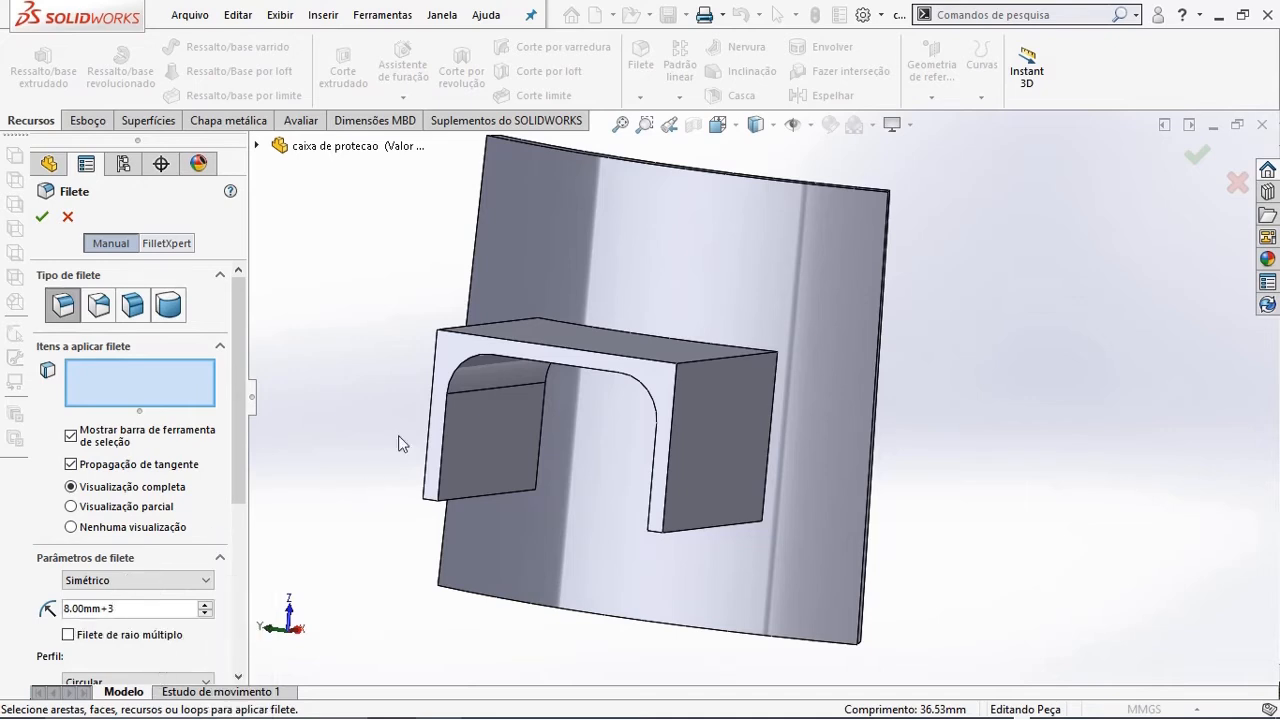
pyautogui.click(706, 357)
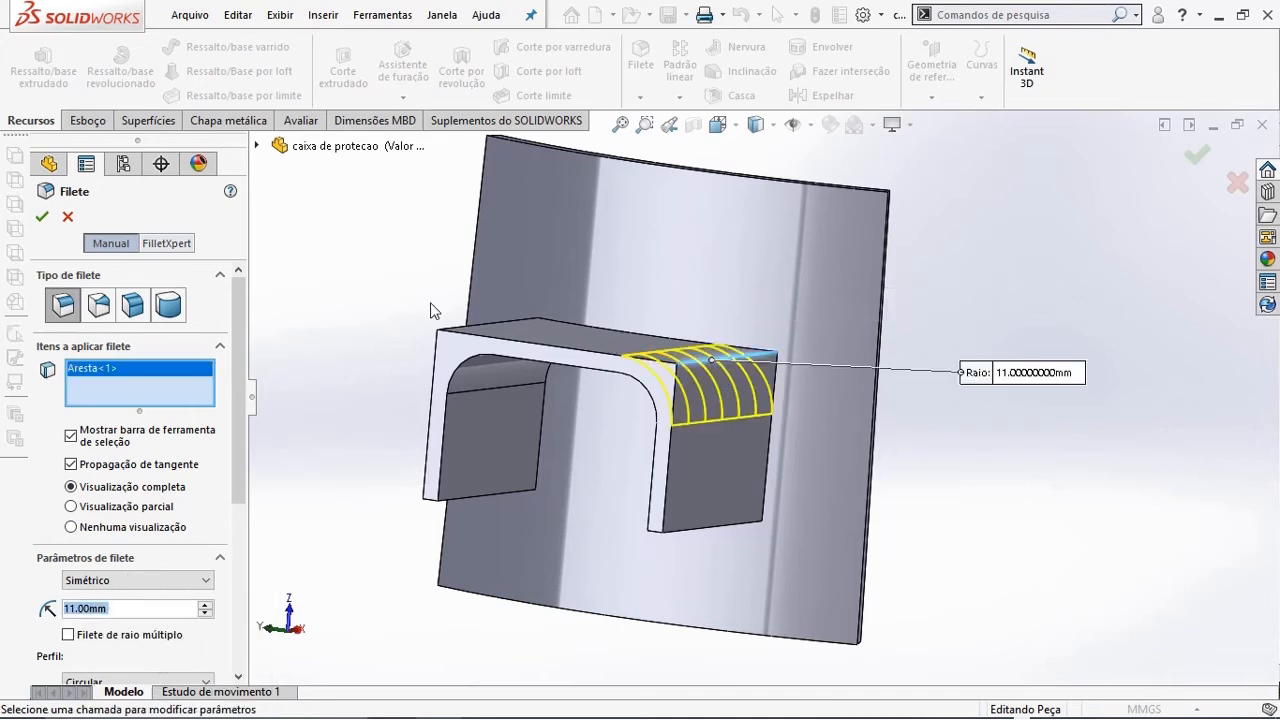
pyautogui.moveTo(371, 311); pyautogui.dragTo(466, 347, button='middle')
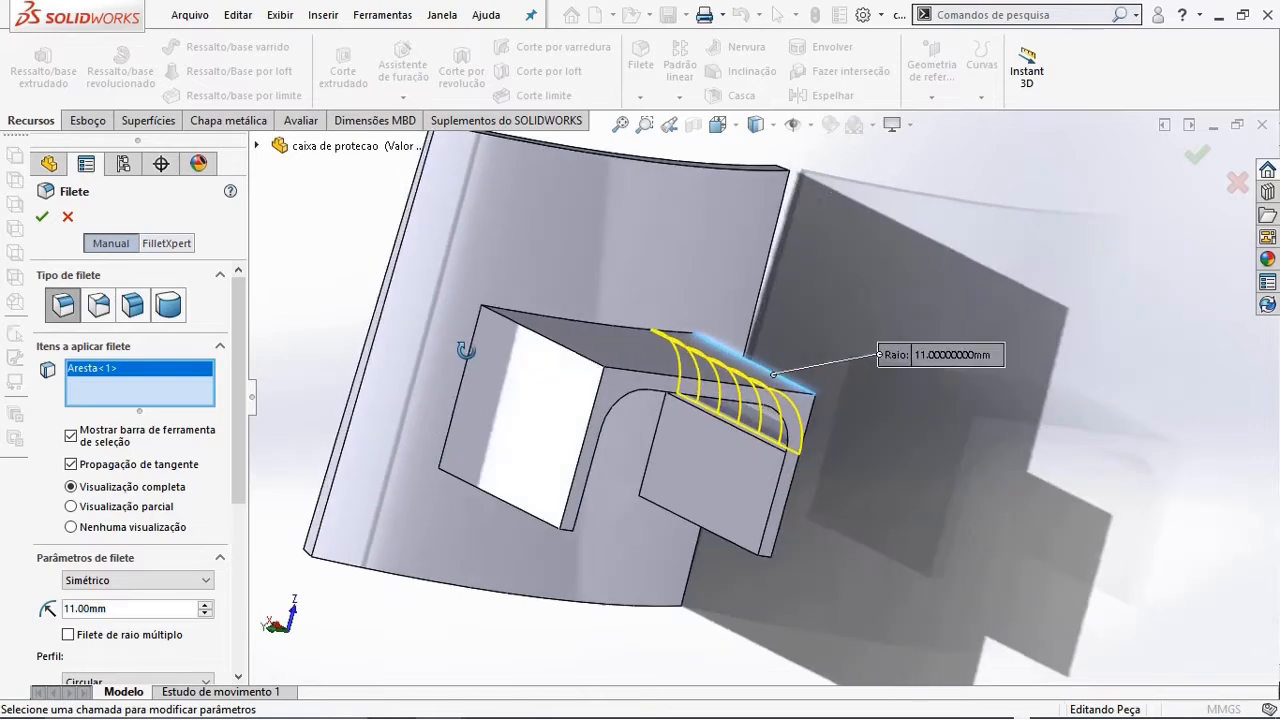
pyautogui.click(588, 362)
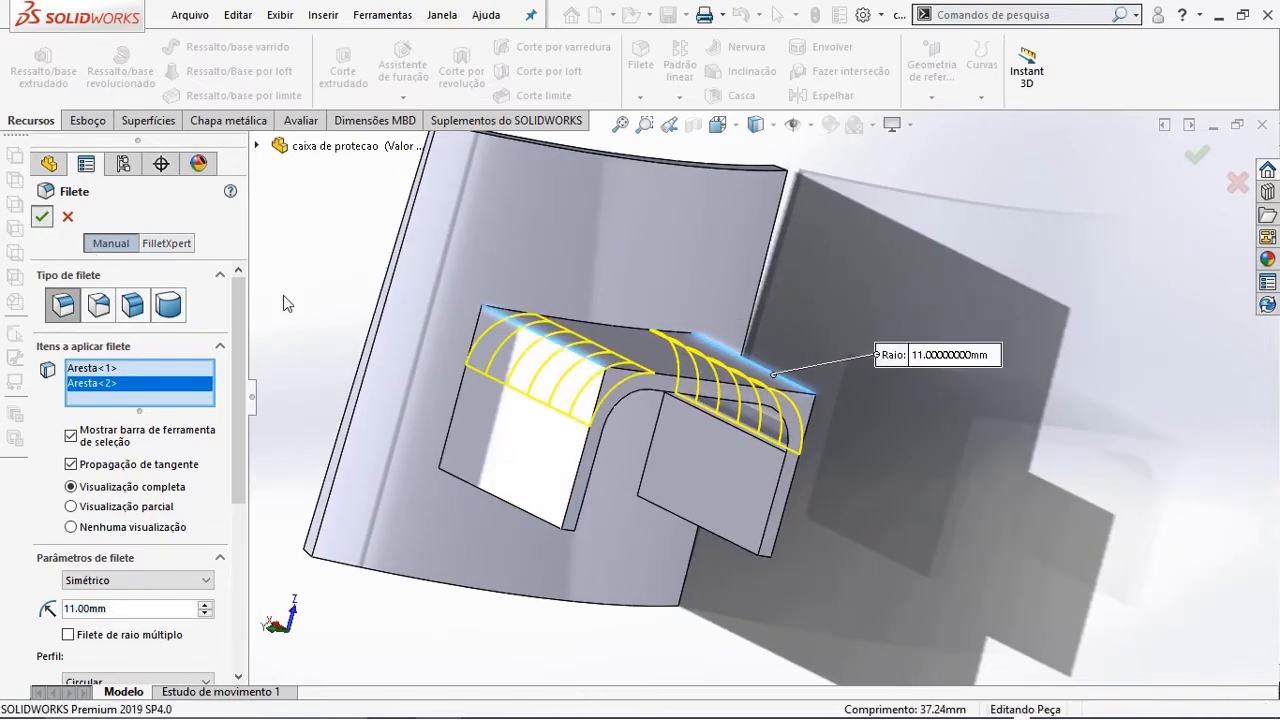
pyautogui.press('Return')
# - Fillet the outer edge where the U-shaped wall meets the curved plate with an 11 mm radius, using tangent propagation
pyautogui.moveTo(771, 417); pyautogui.dragTo(672, 358, button='middle')
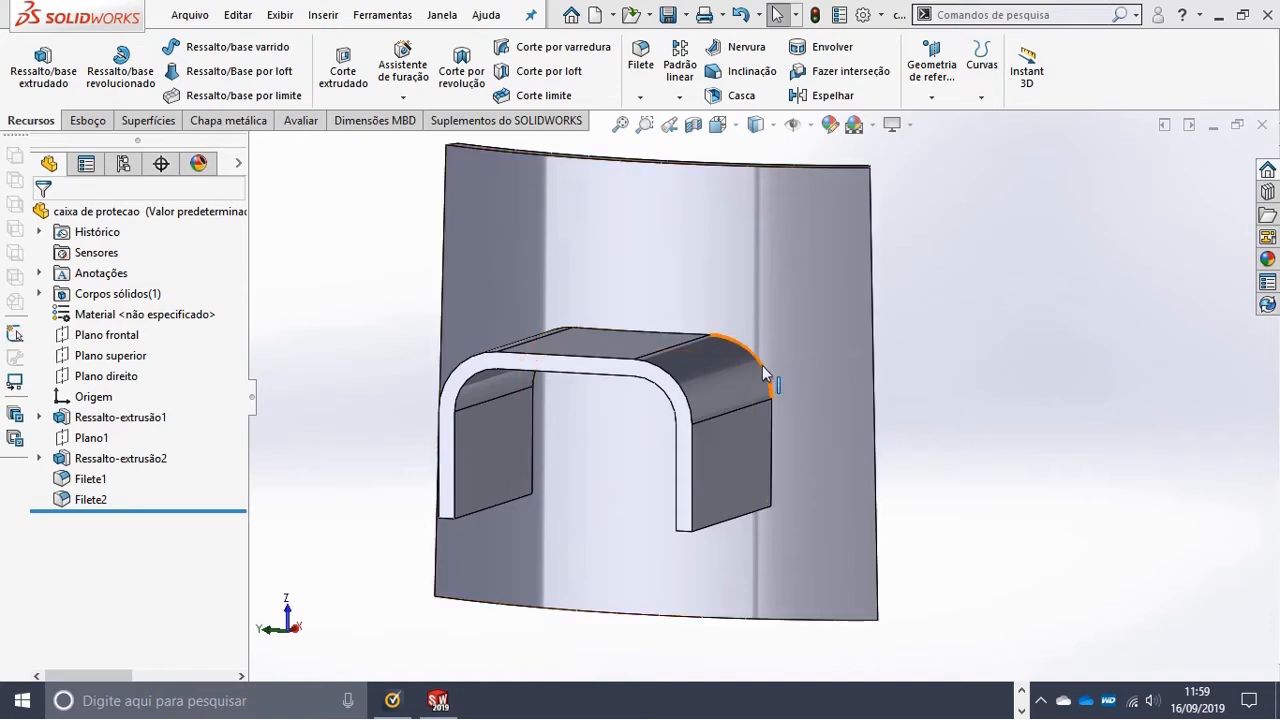
pyautogui.click(641, 62)
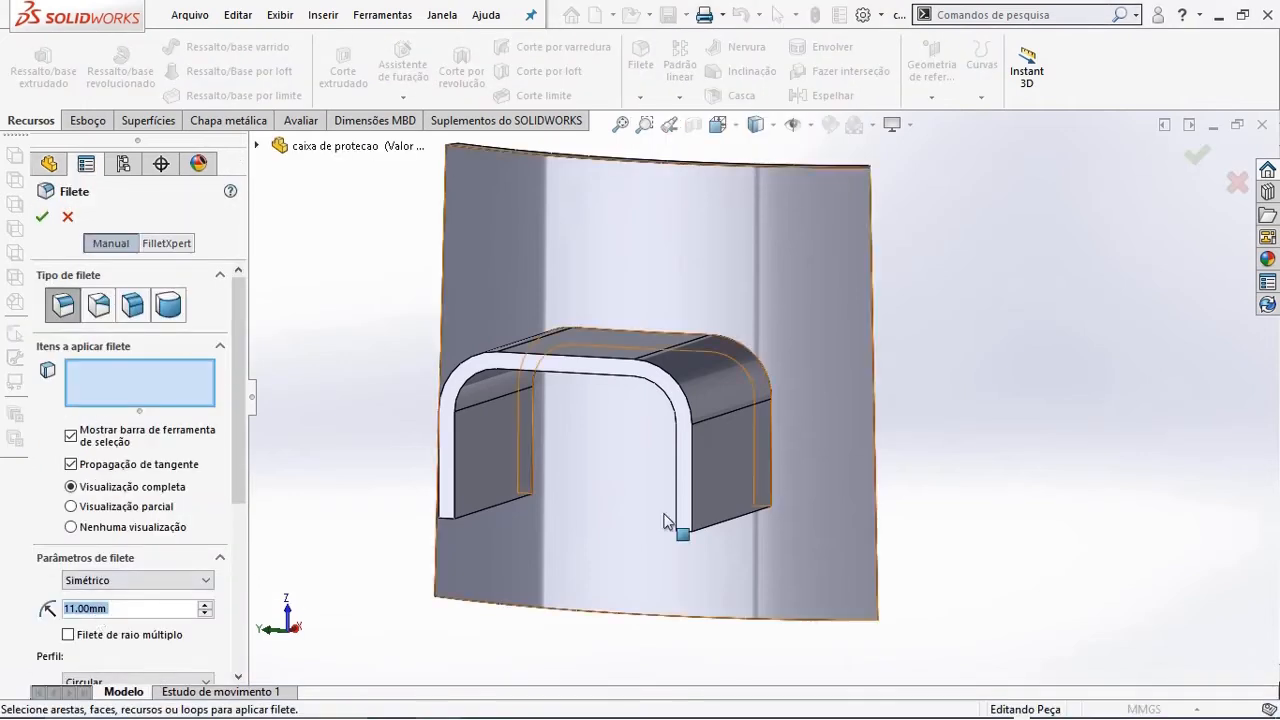
pyautogui.click(770, 383)
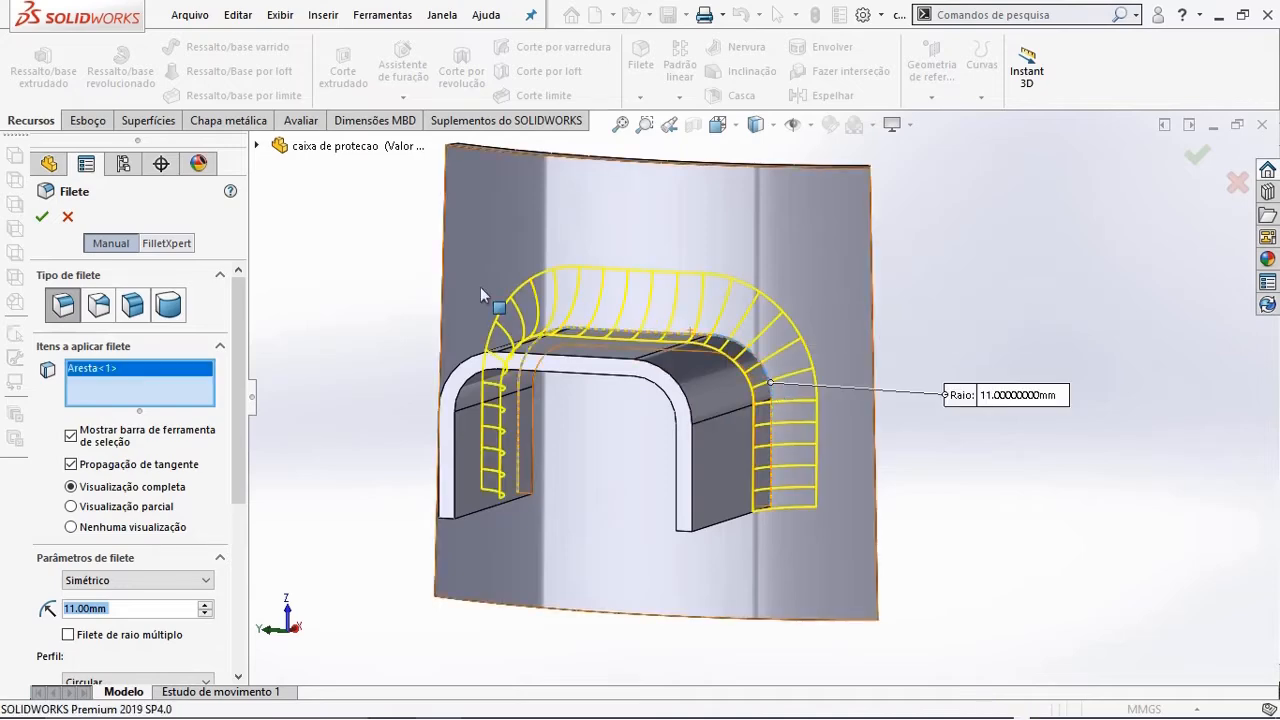
pyautogui.click(42, 216)
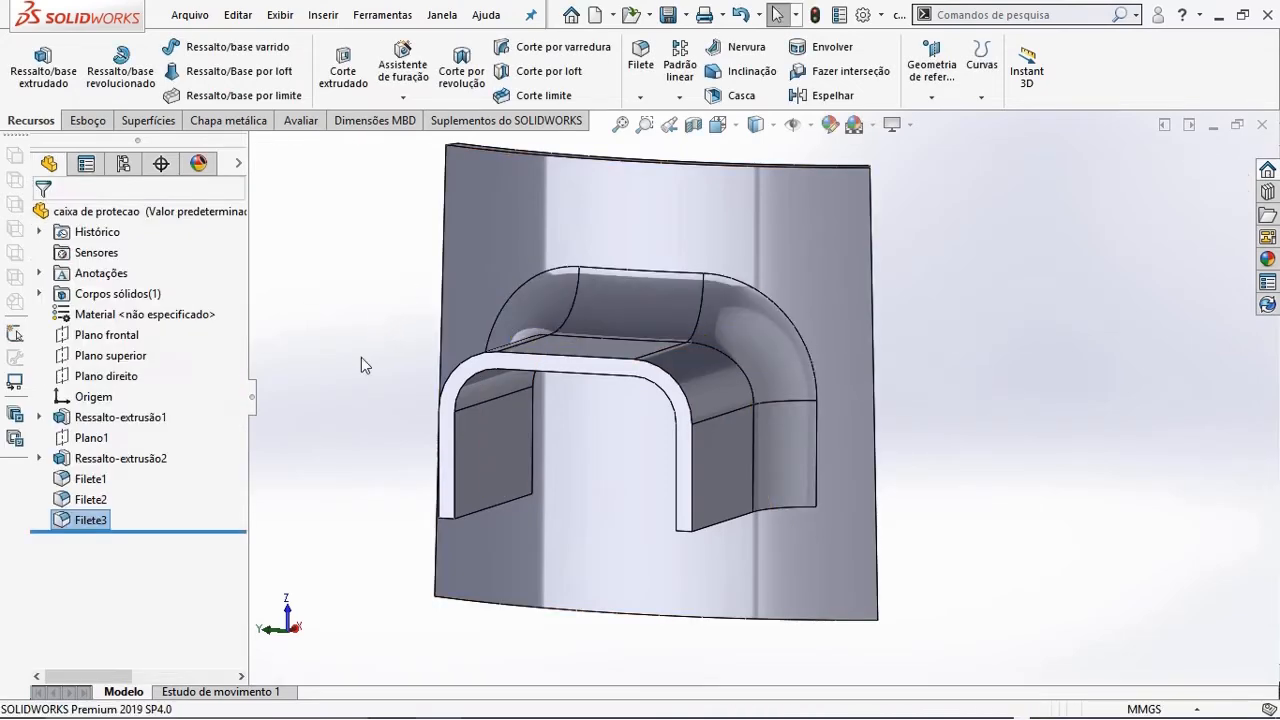
pyautogui.moveTo(363, 358); pyautogui.dragTo(417, 250, button='middle')
pyautogui.moveTo(477, 403); pyautogui.dragTo(557, 409, button='middle')
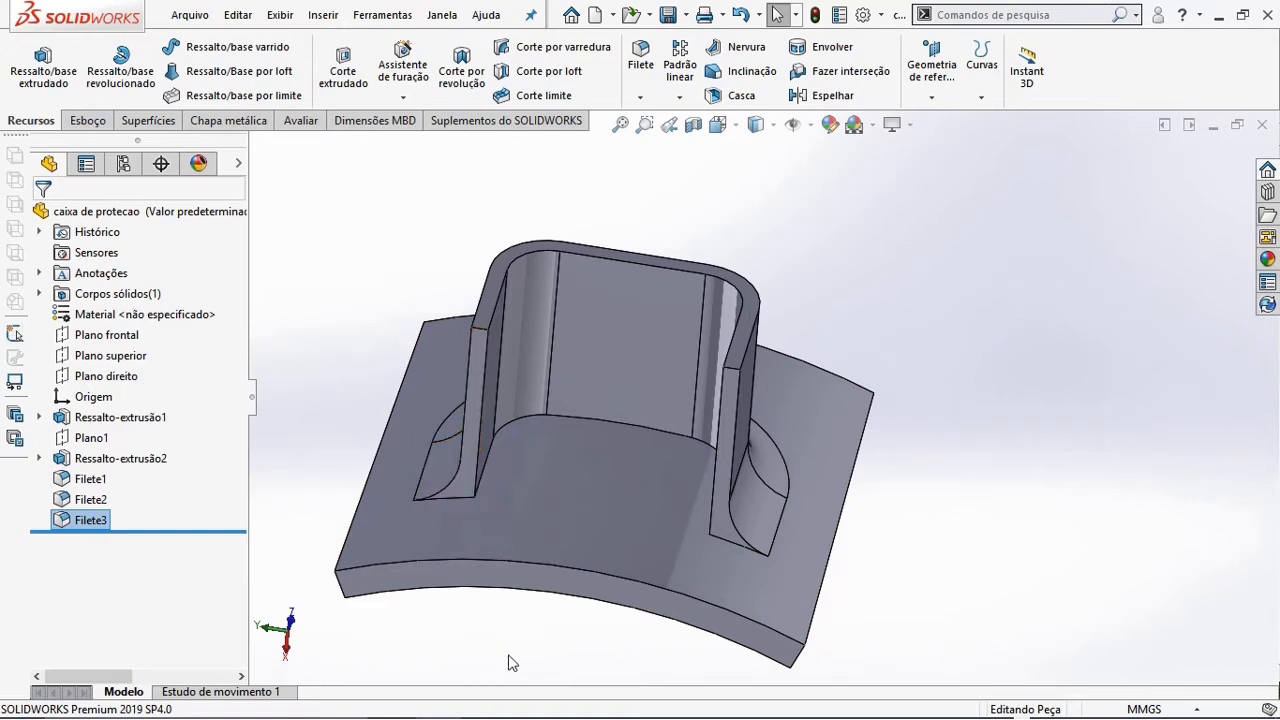
pyautogui.click(640, 58)
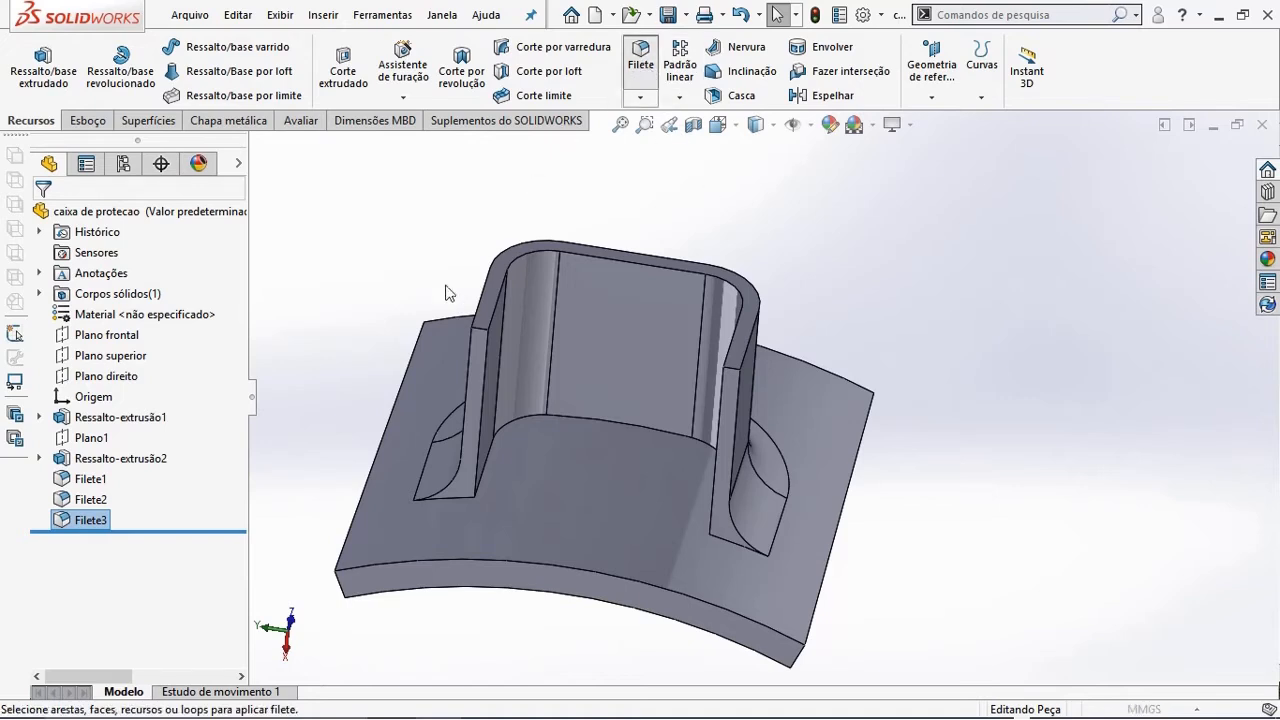
pyautogui.write('8')
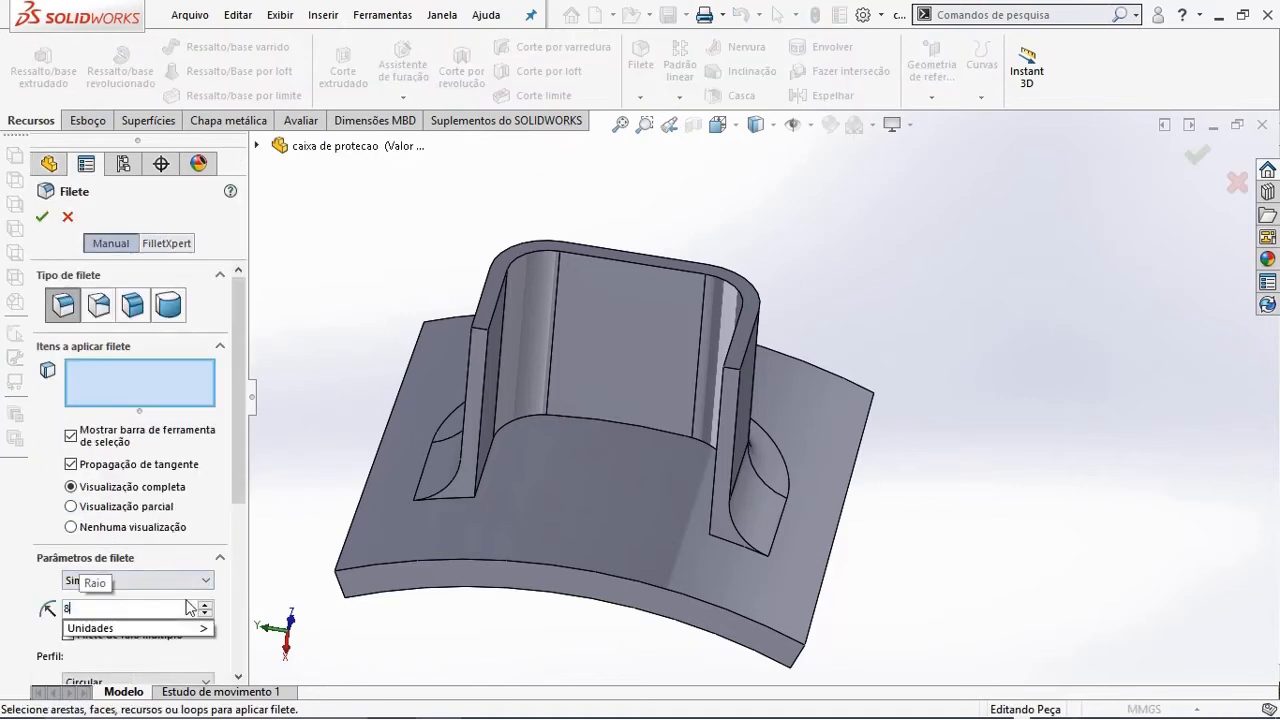
pyautogui.click(489, 458)
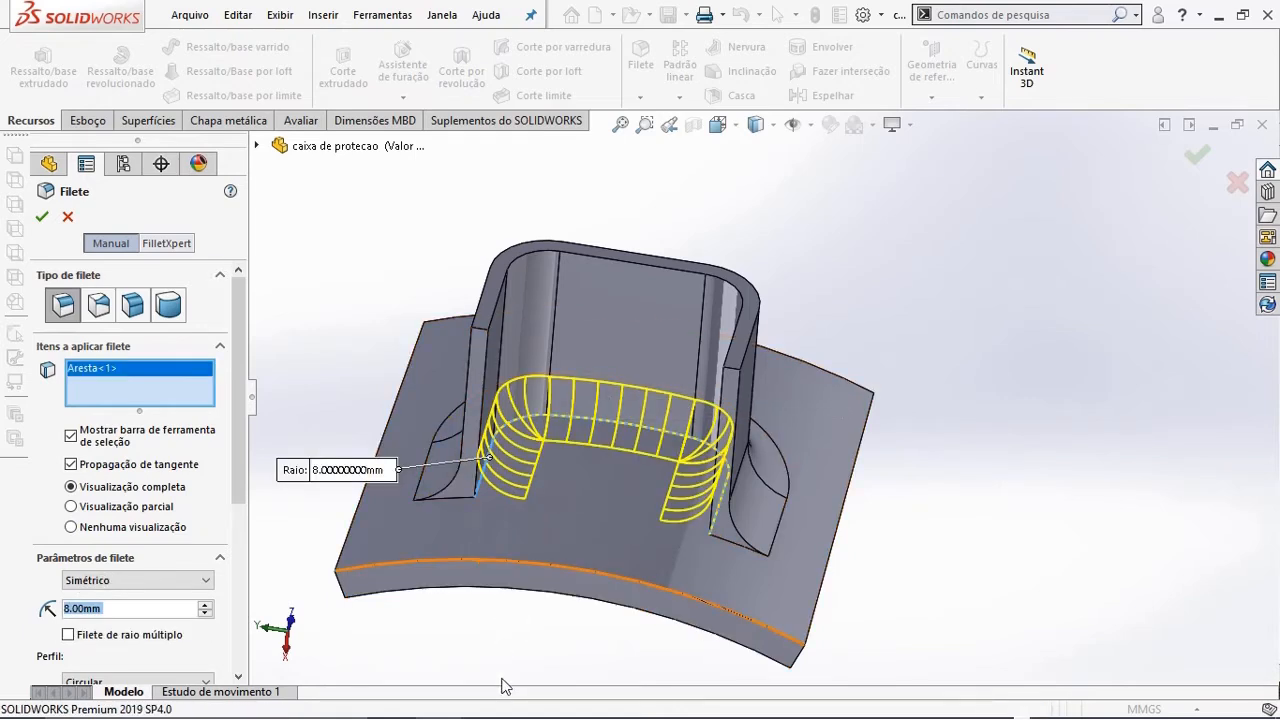
pyautogui.click(69, 218)
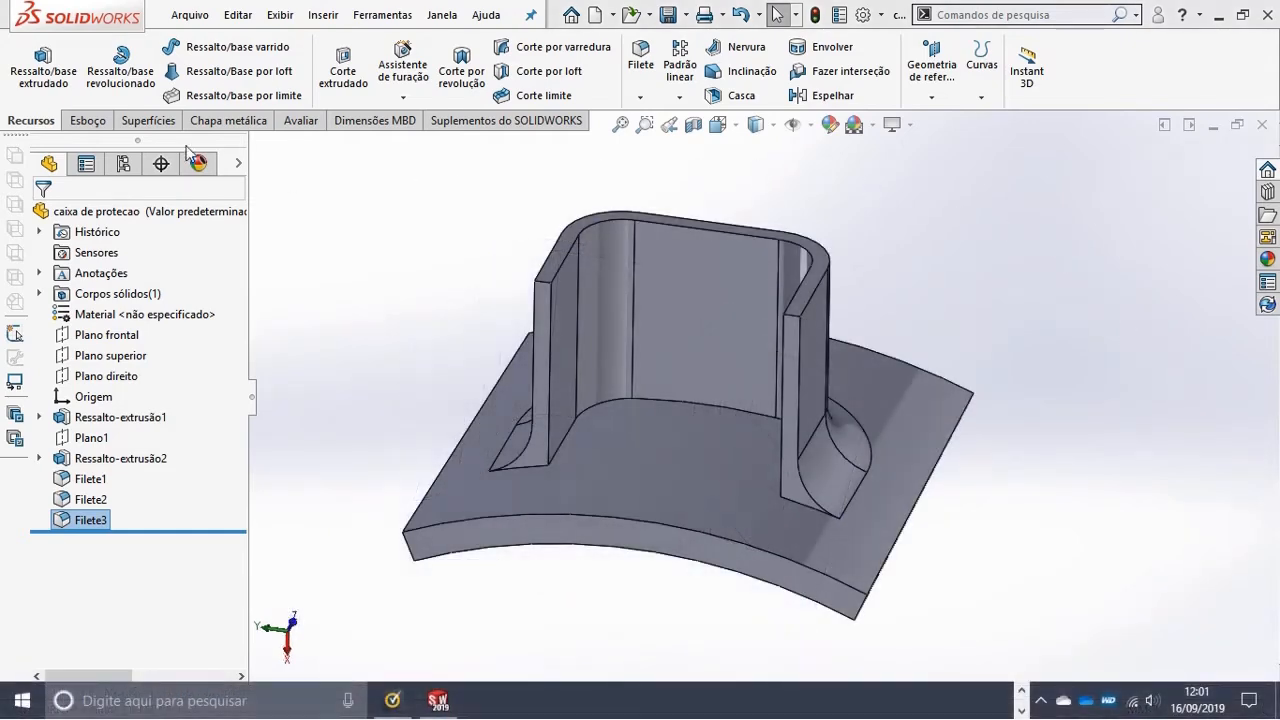
# - Copy the upper face of the curved plate around the U-shaped wall as an offset surface at 0 mm
pyautogui.click(150, 121)
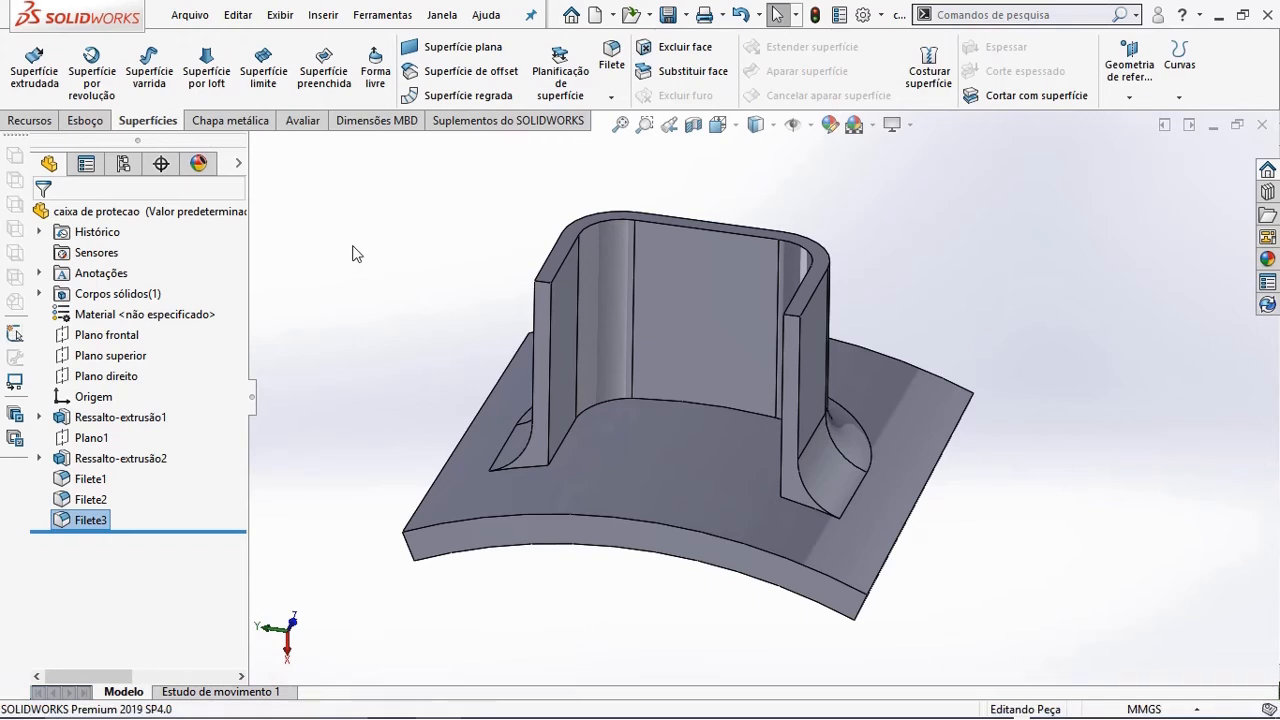
pyautogui.click(461, 73)
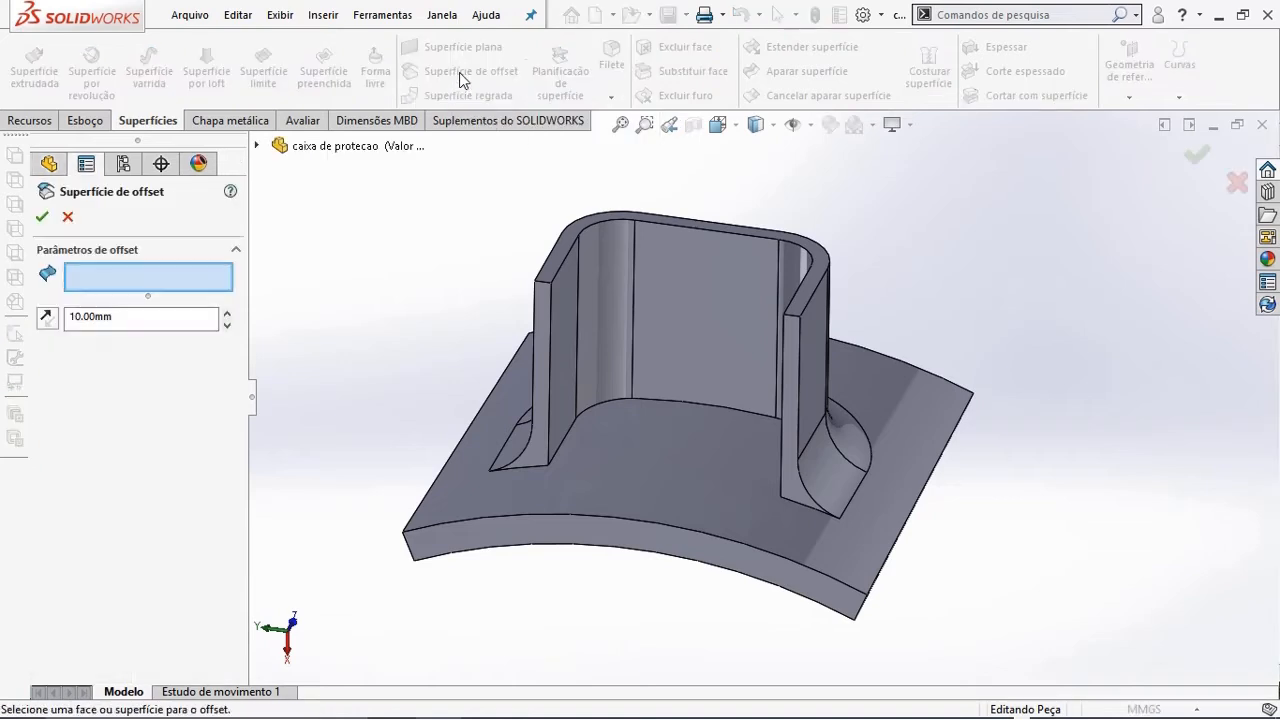
pyautogui.moveTo(137, 316); pyautogui.dragTo(70, 320)
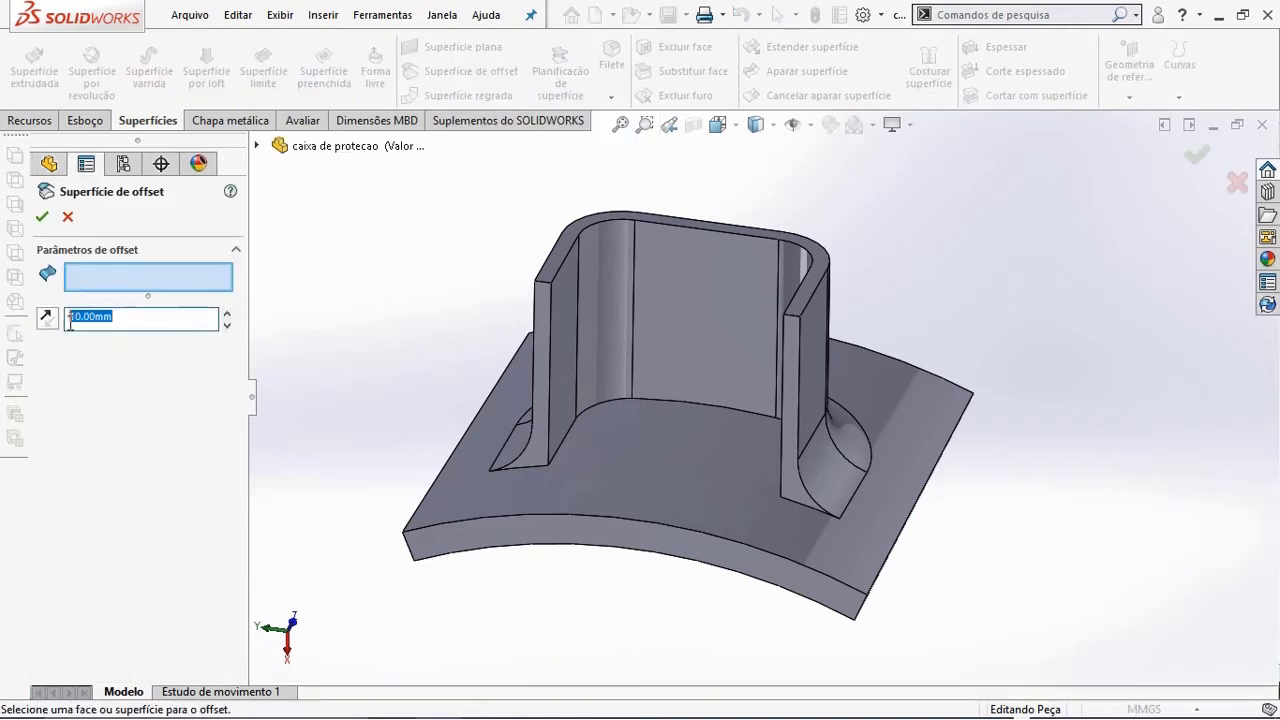
pyautogui.write('0')
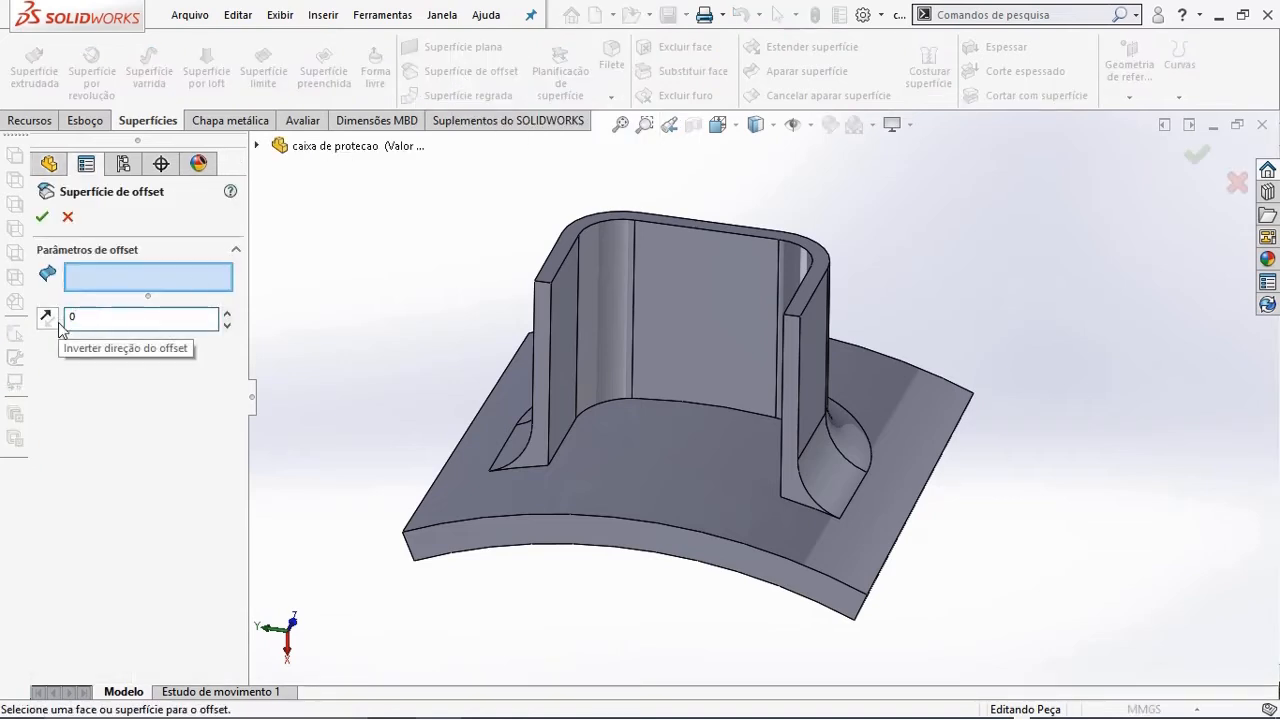
pyautogui.click(90, 278)
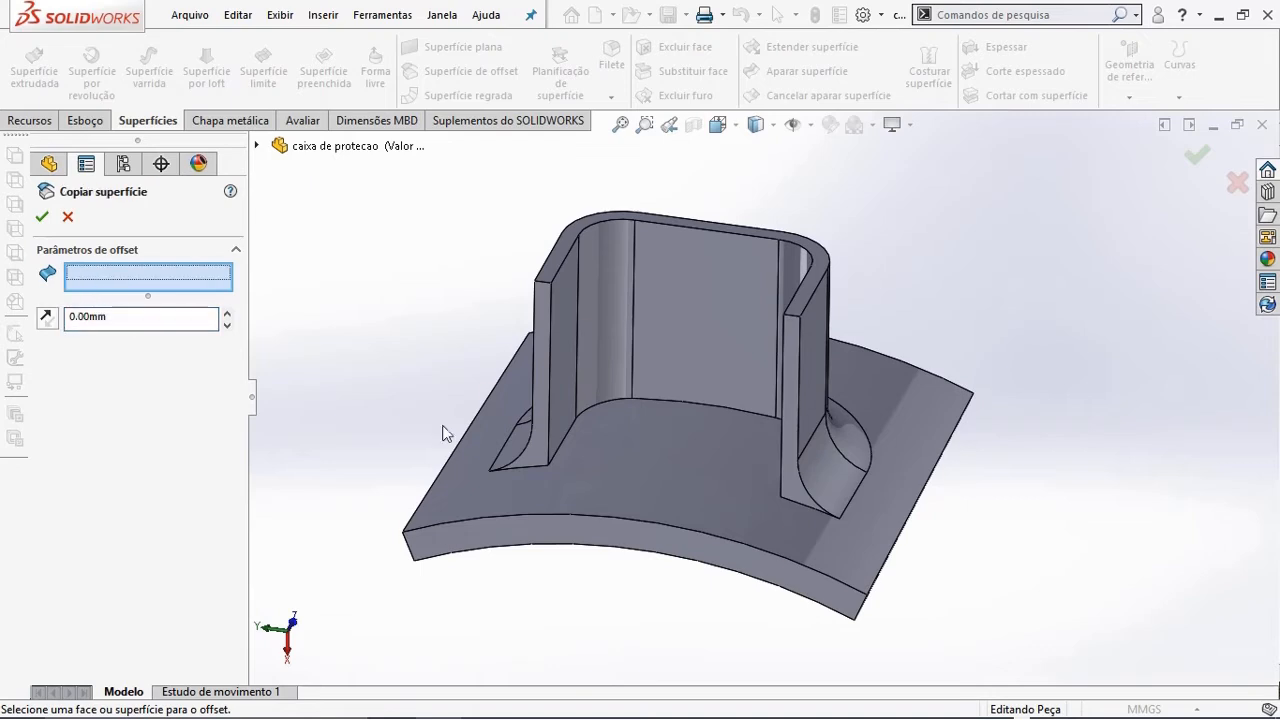
pyautogui.click(591, 495)
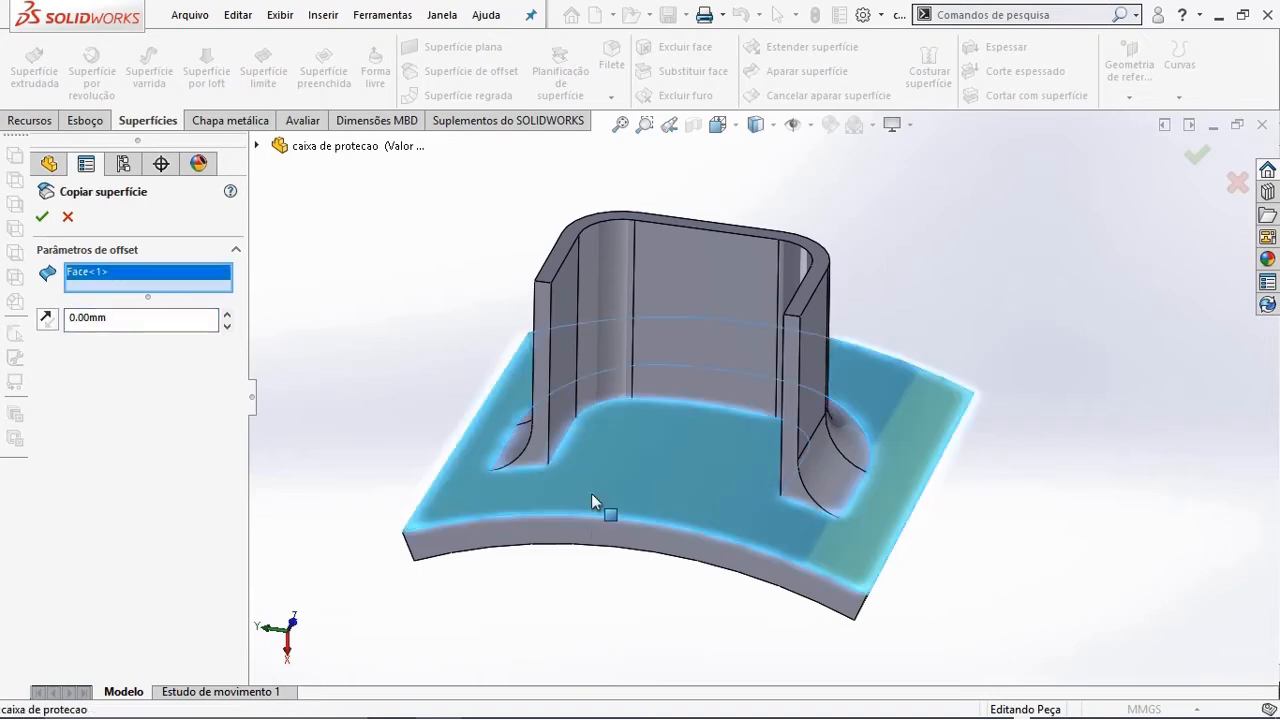
pyautogui.click(42, 216)
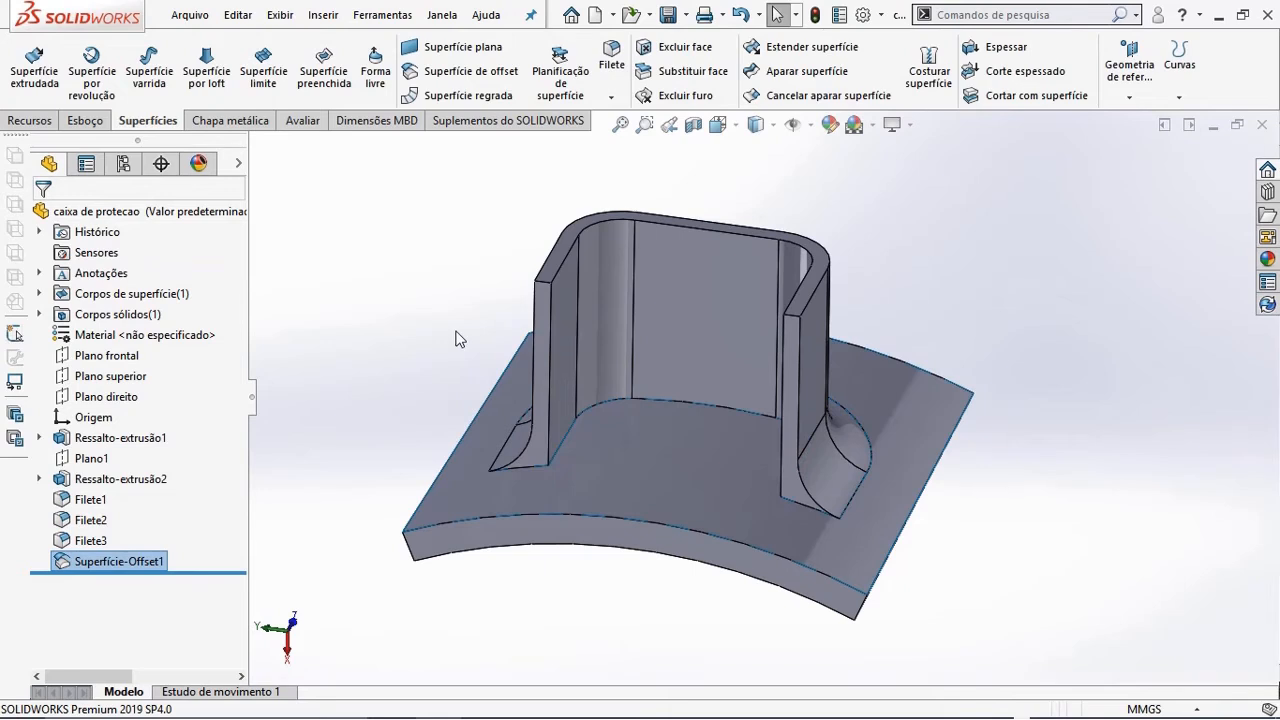
# - Hide the solid body Filete3 so only the copied plate surface is displayed
pyautogui.click(39, 314)
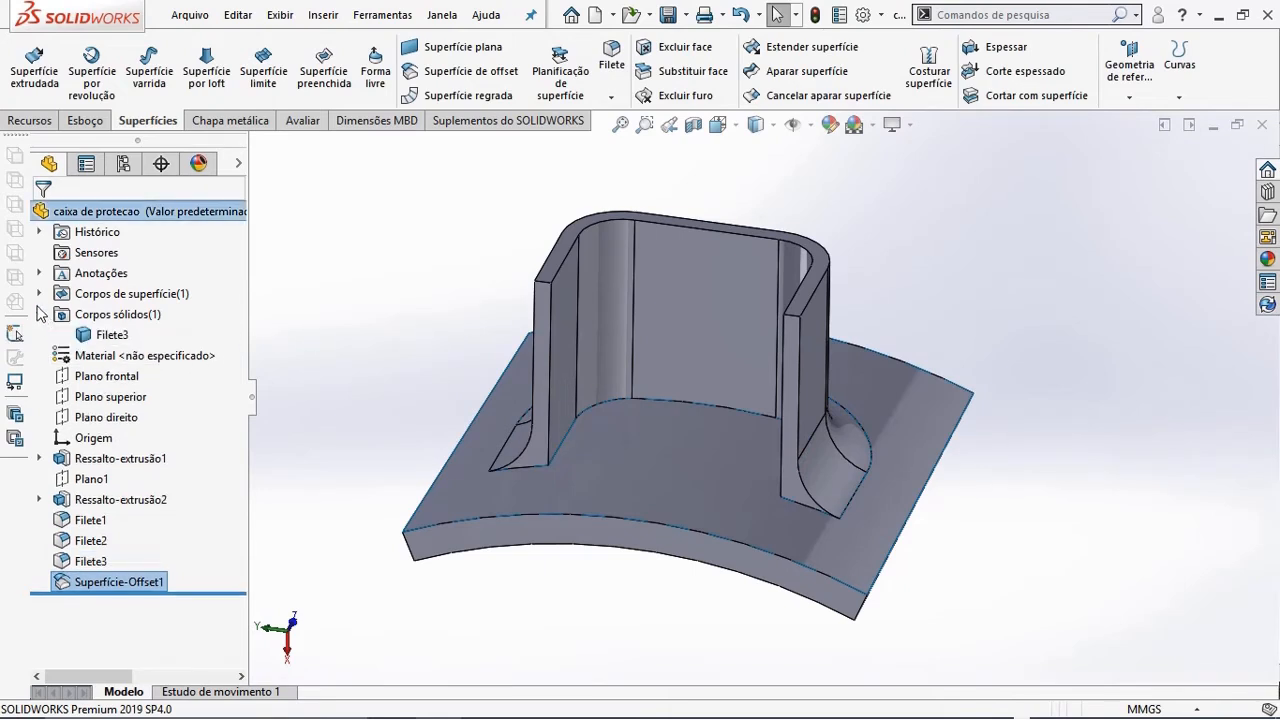
pyautogui.click(39, 293)
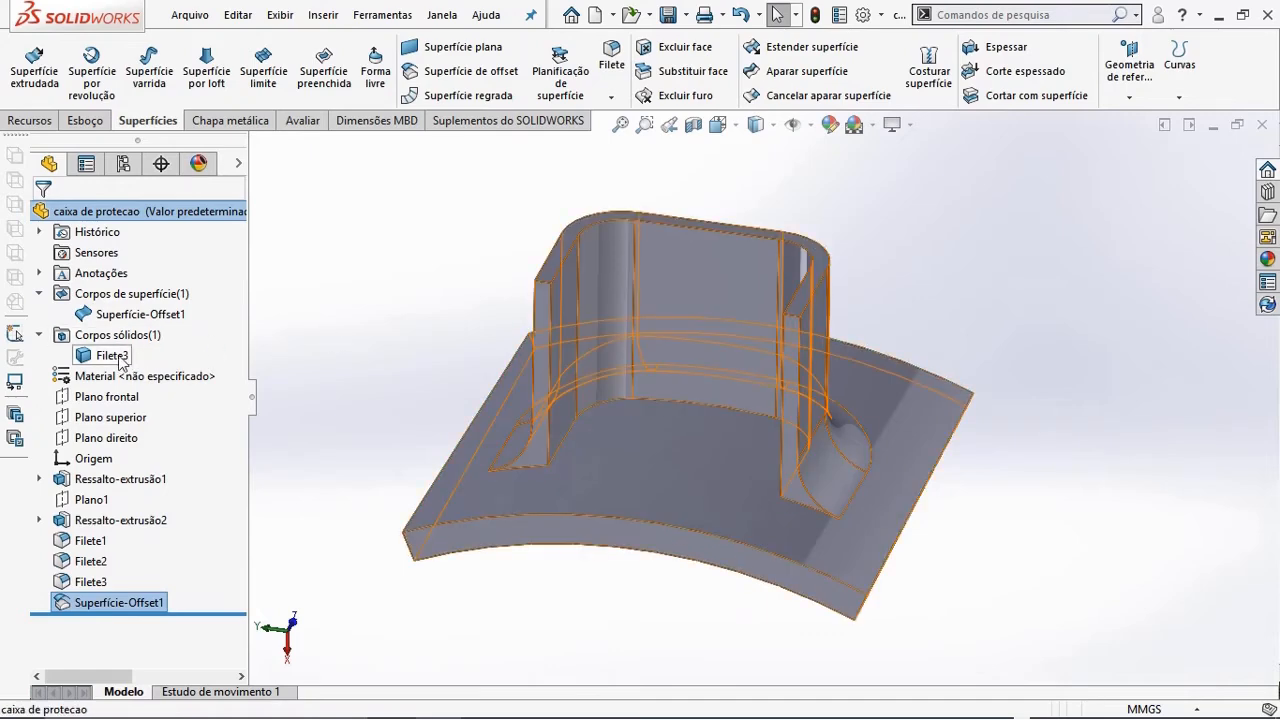
pyautogui.click(120, 357)
pyautogui.click(136, 330)
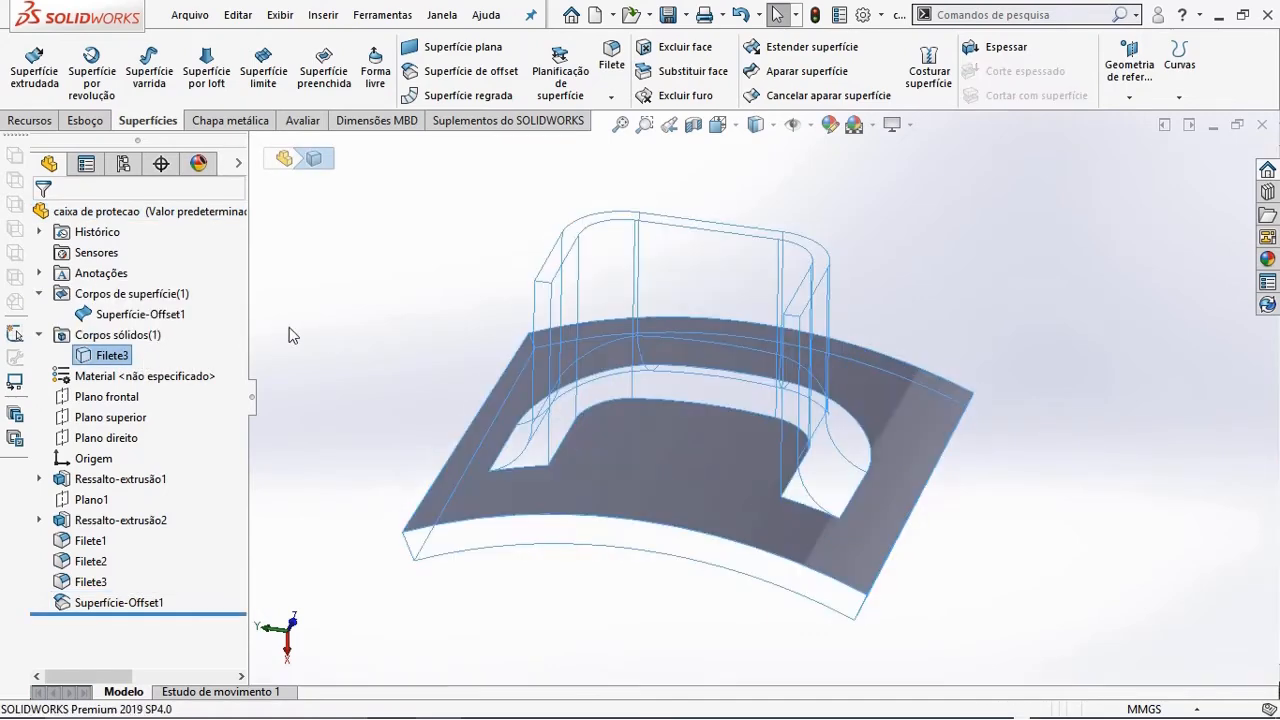
# - Turn off the display of shadows in shaded mode
pyautogui.moveTo(421, 301); pyautogui.dragTo(458, 333, button='middle')
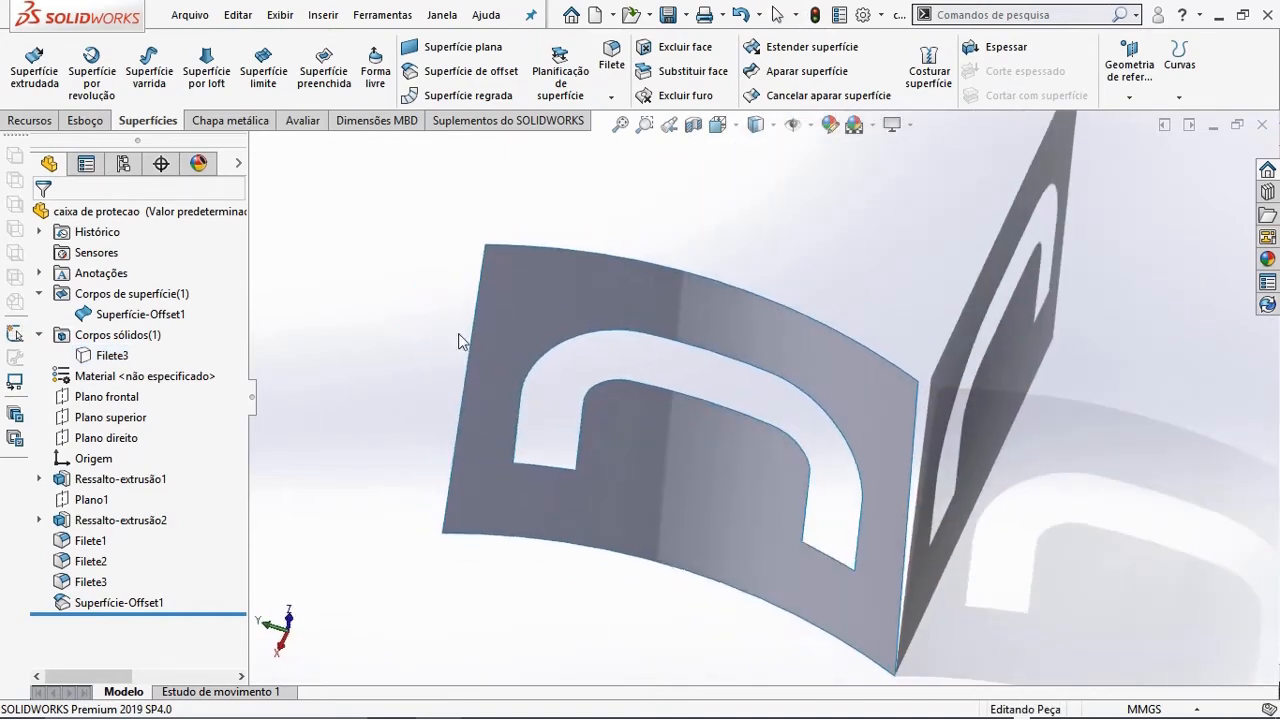
pyautogui.click(909, 125)
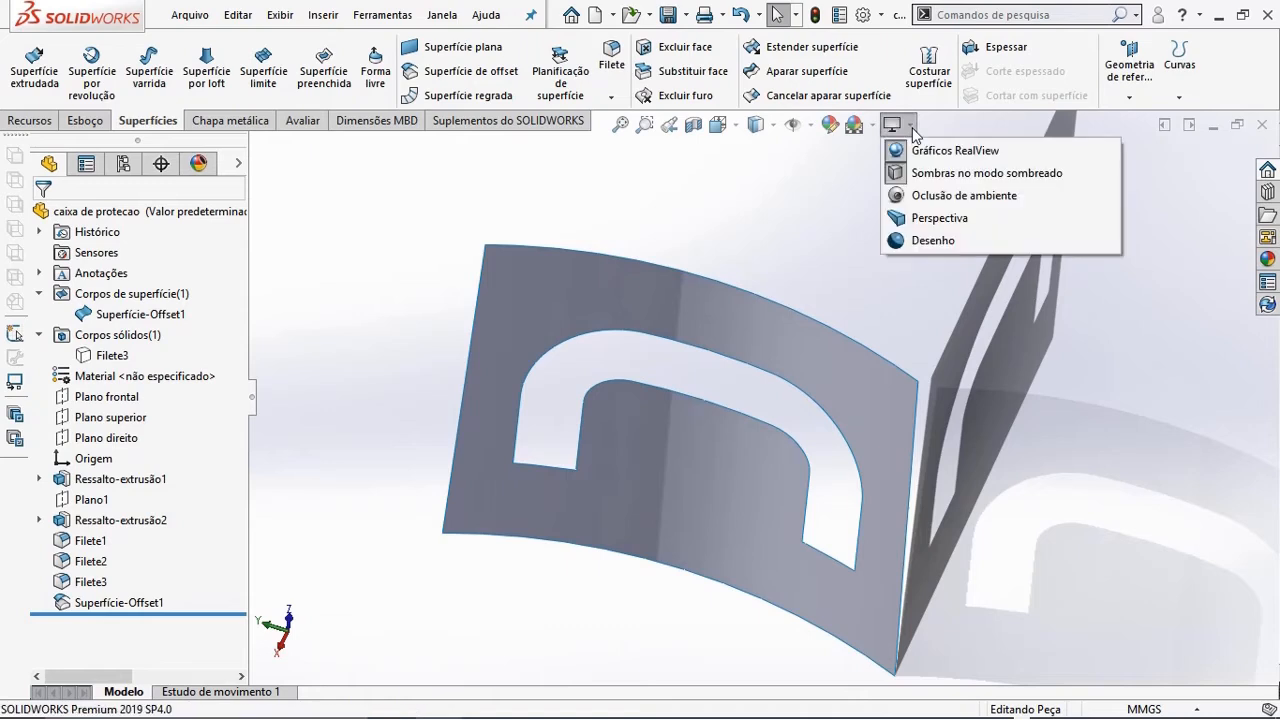
pyautogui.click(924, 175)
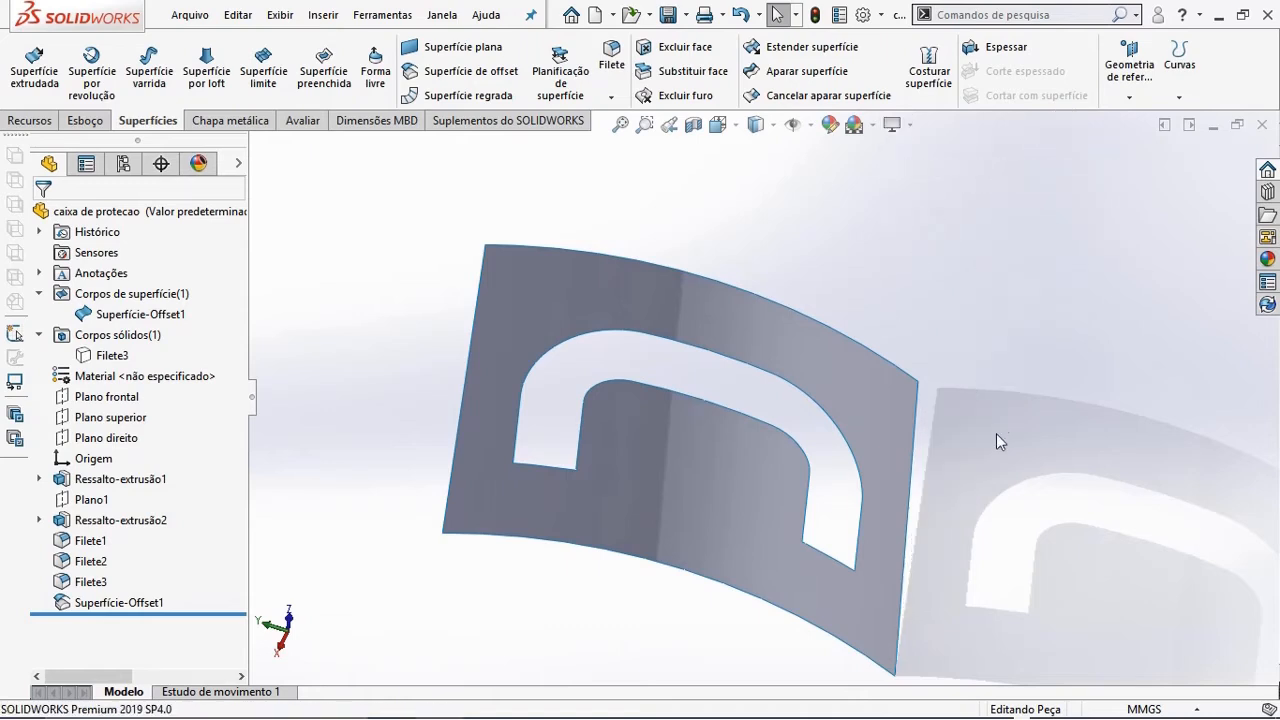
# - Delete the U-shaped hole from the copied plate surface using the delete holes option
pyautogui.moveTo(996, 433); pyautogui.dragTo(936, 426, button='middle')
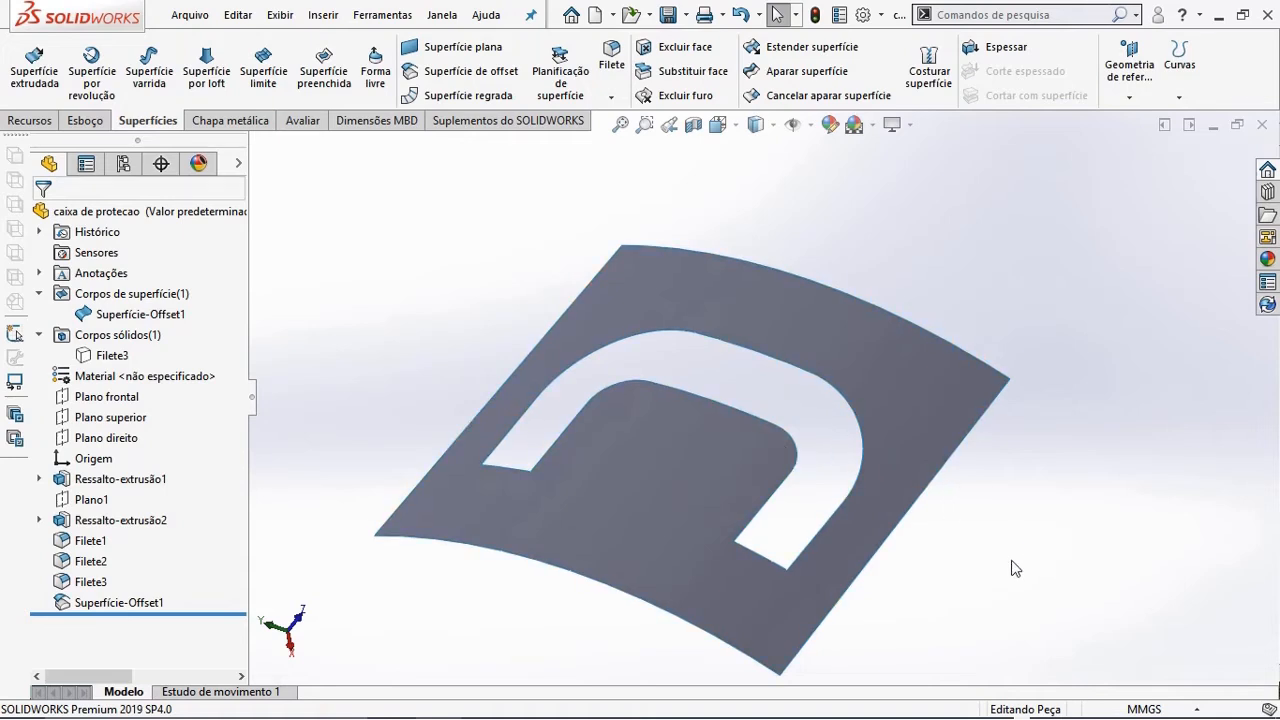
pyautogui.click(839, 505)
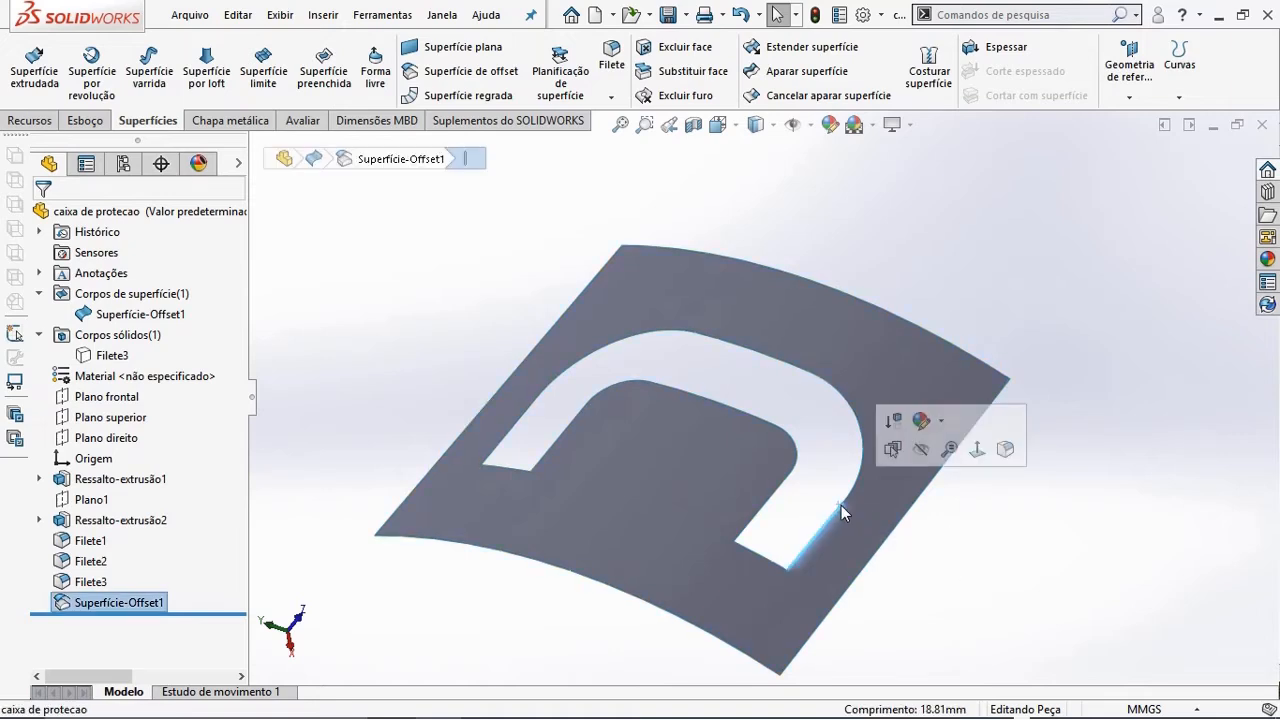
pyautogui.press('Delete')
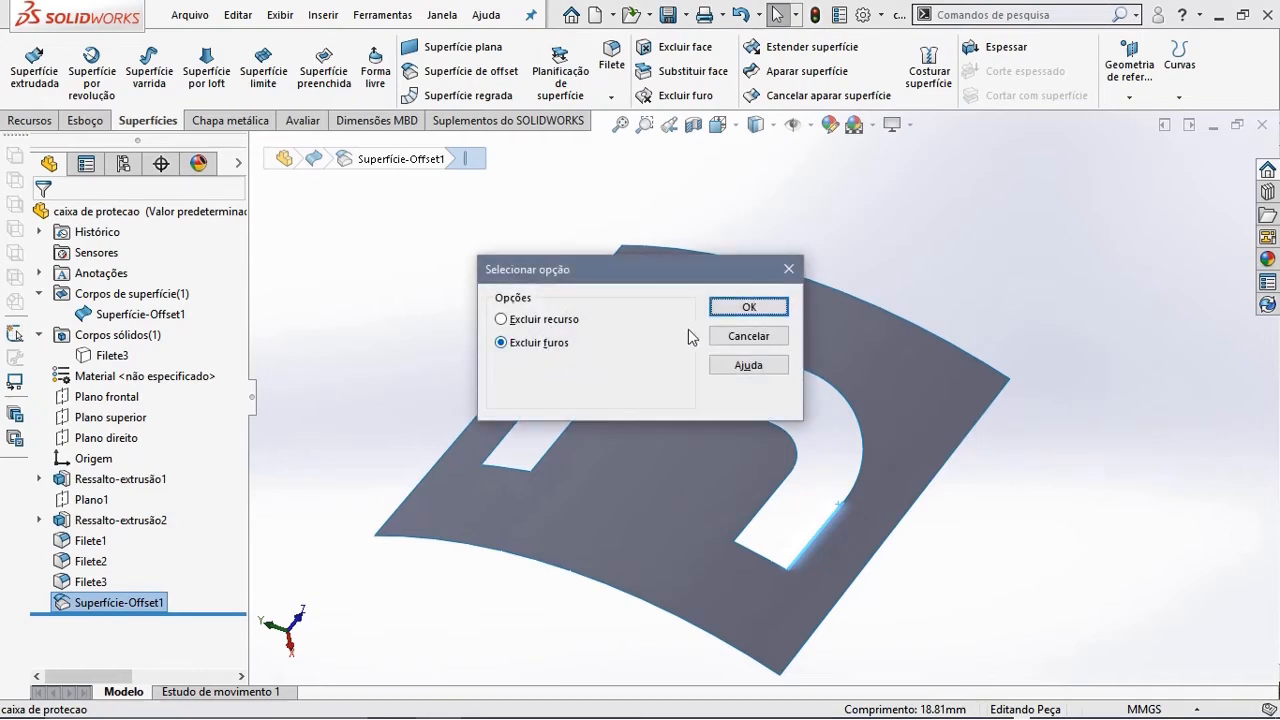
pyautogui.click(747, 306)
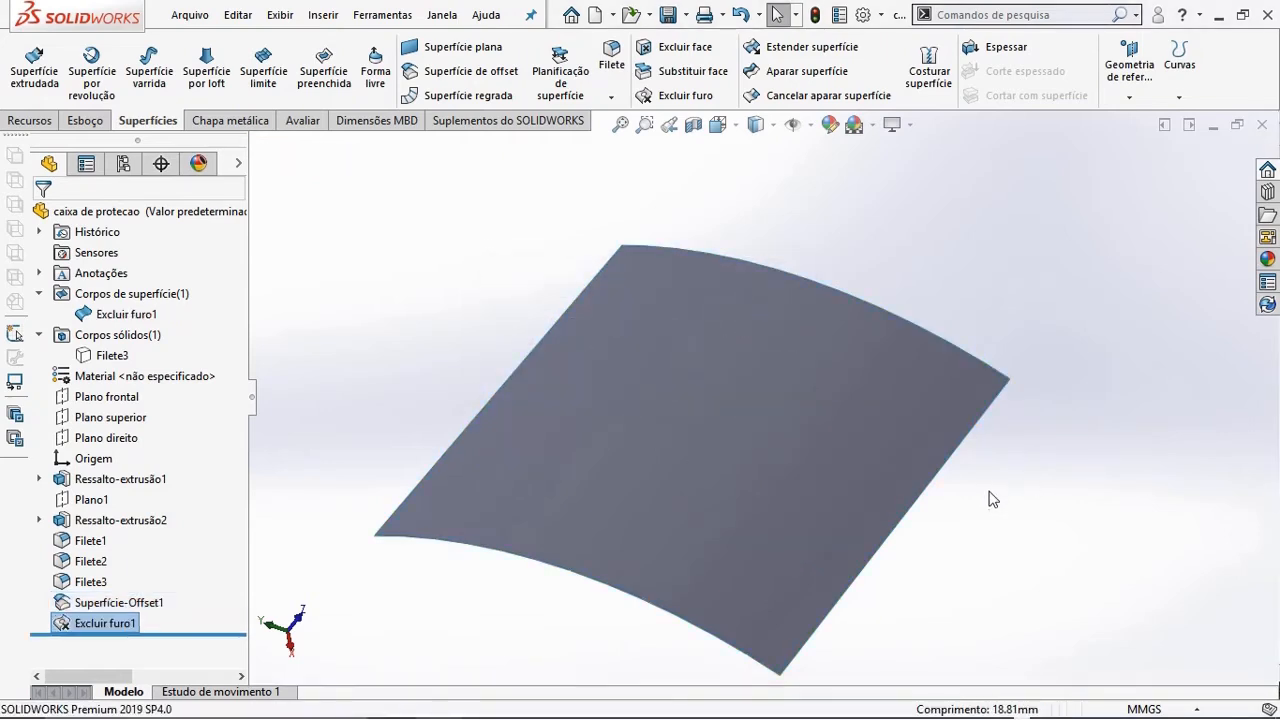
# - Show the solid body Filete3 again together with the patched plate surface
pyautogui.moveTo(990, 499); pyautogui.dragTo(996, 470, button='middle')
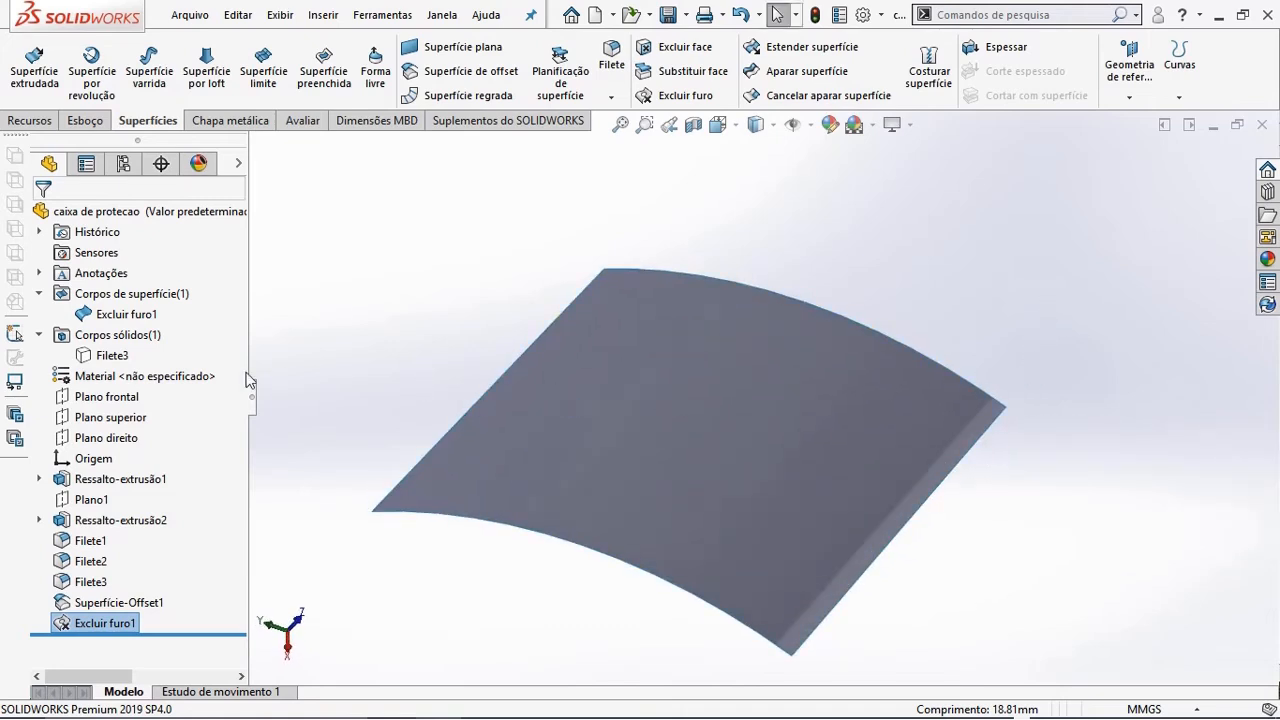
pyautogui.click(112, 355)
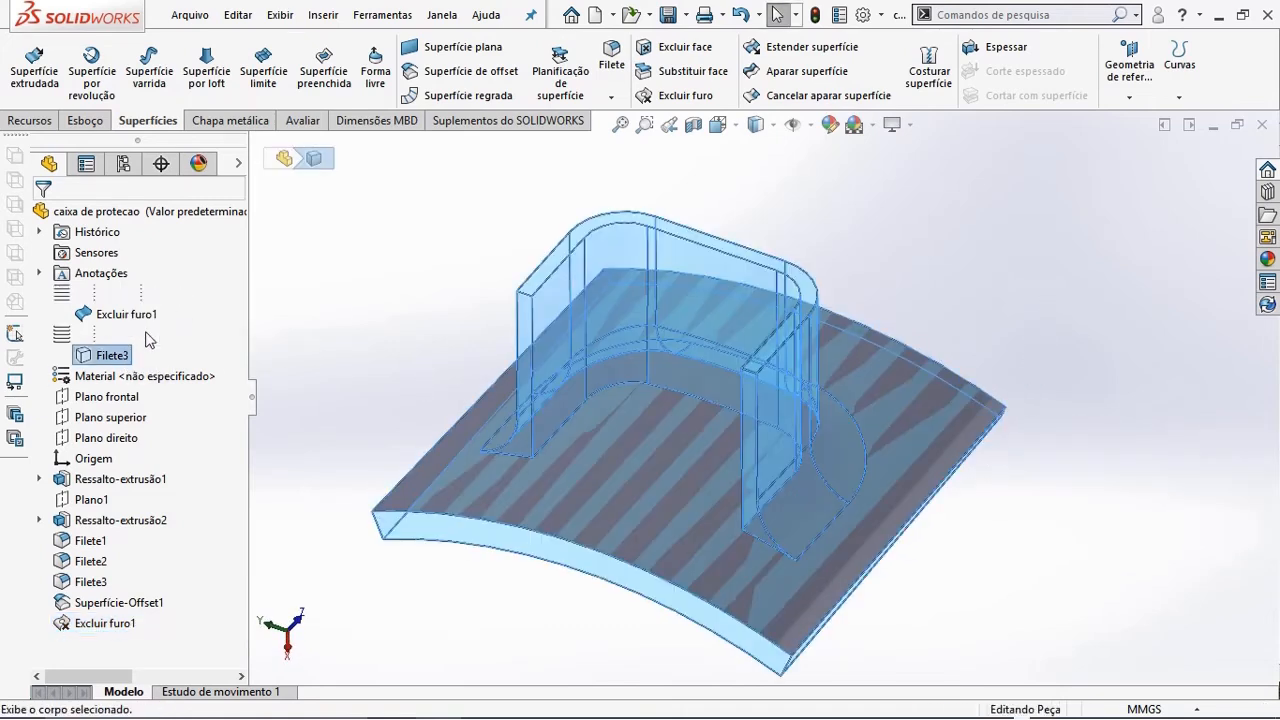
pyautogui.moveTo(370, 308); pyautogui.dragTo(370, 343, button='middle')
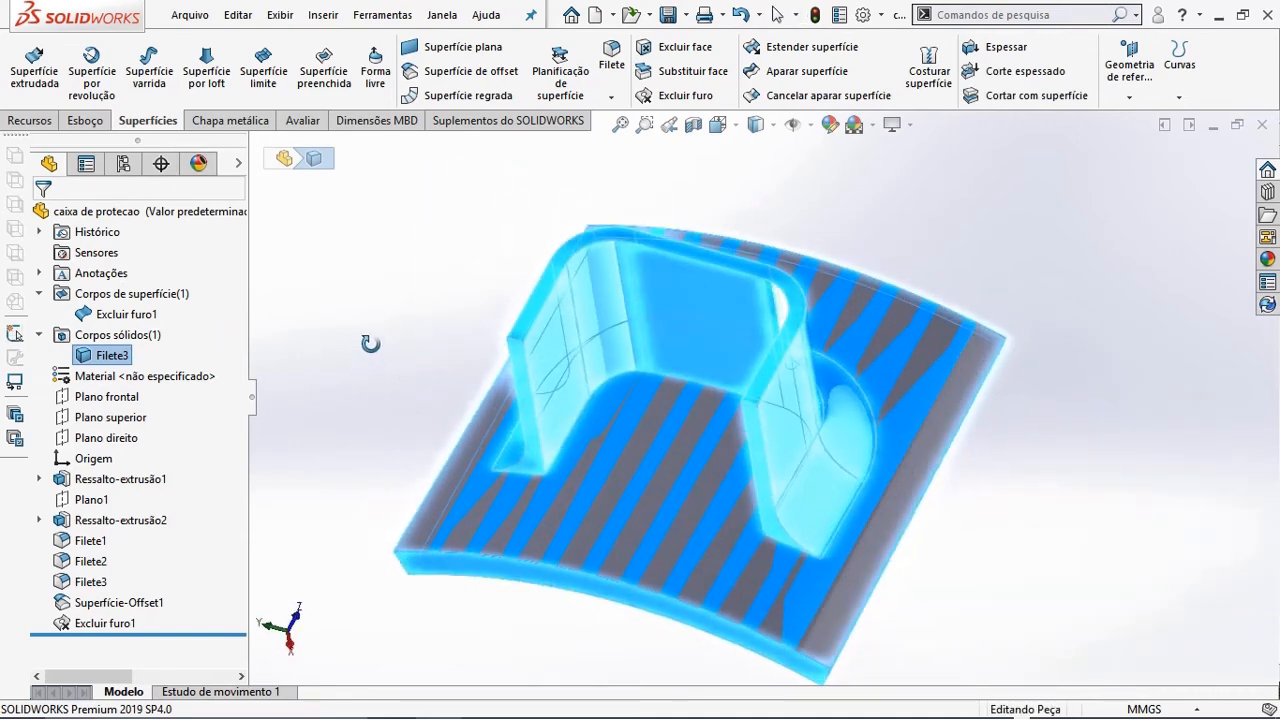
pyautogui.click(1000, 236)
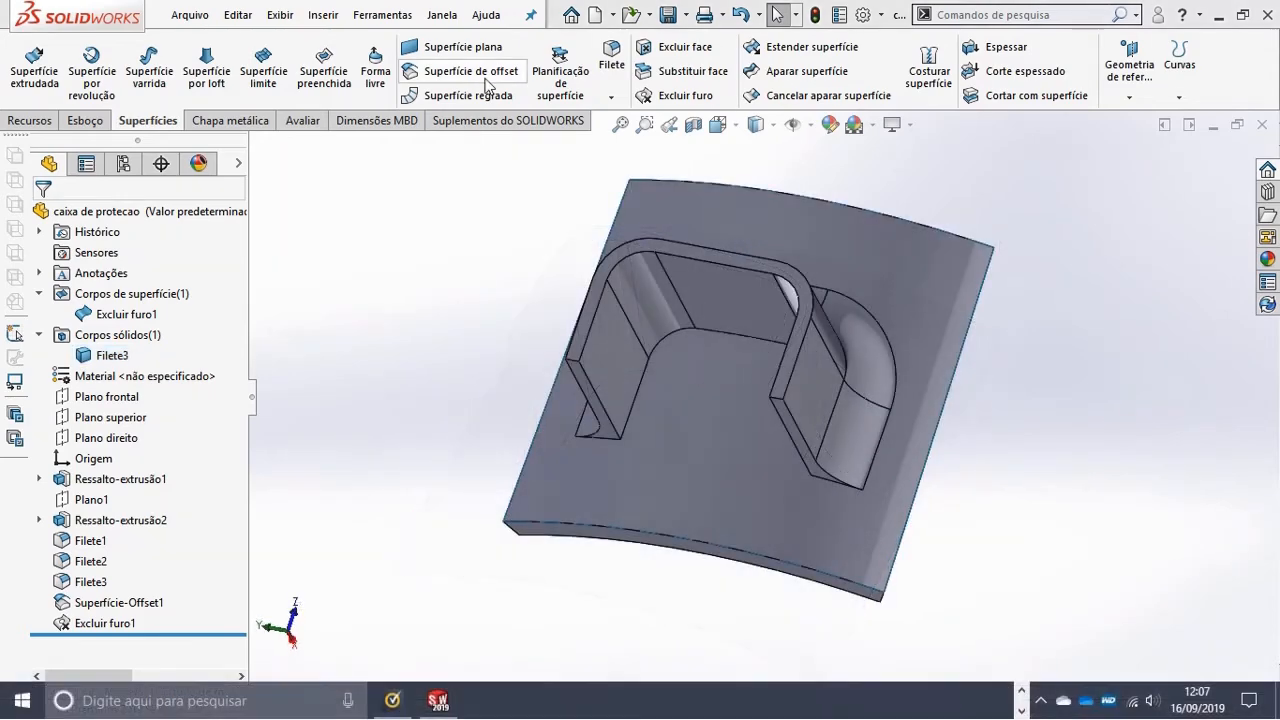
# - Copy the five inner faces of the U-shaped wall and the end faces of both legs as a 0 mm offset surface
pyautogui.click(488, 80)
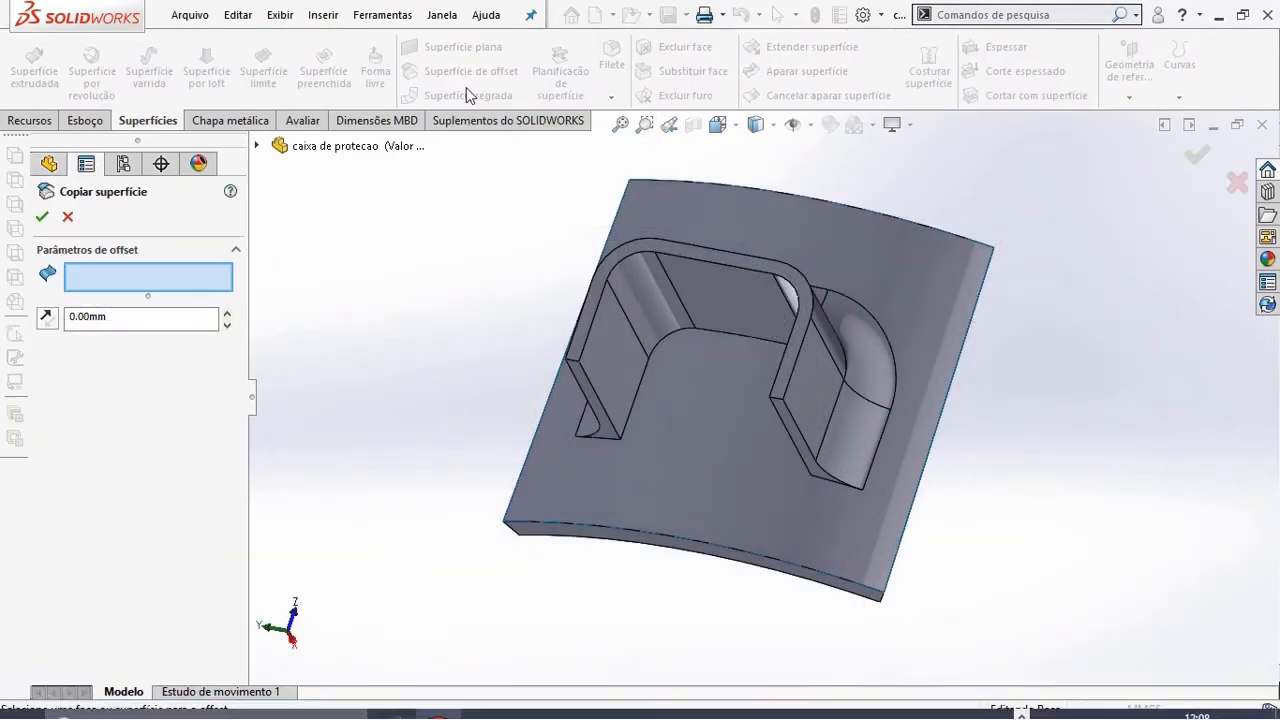
pyautogui.click(628, 383)
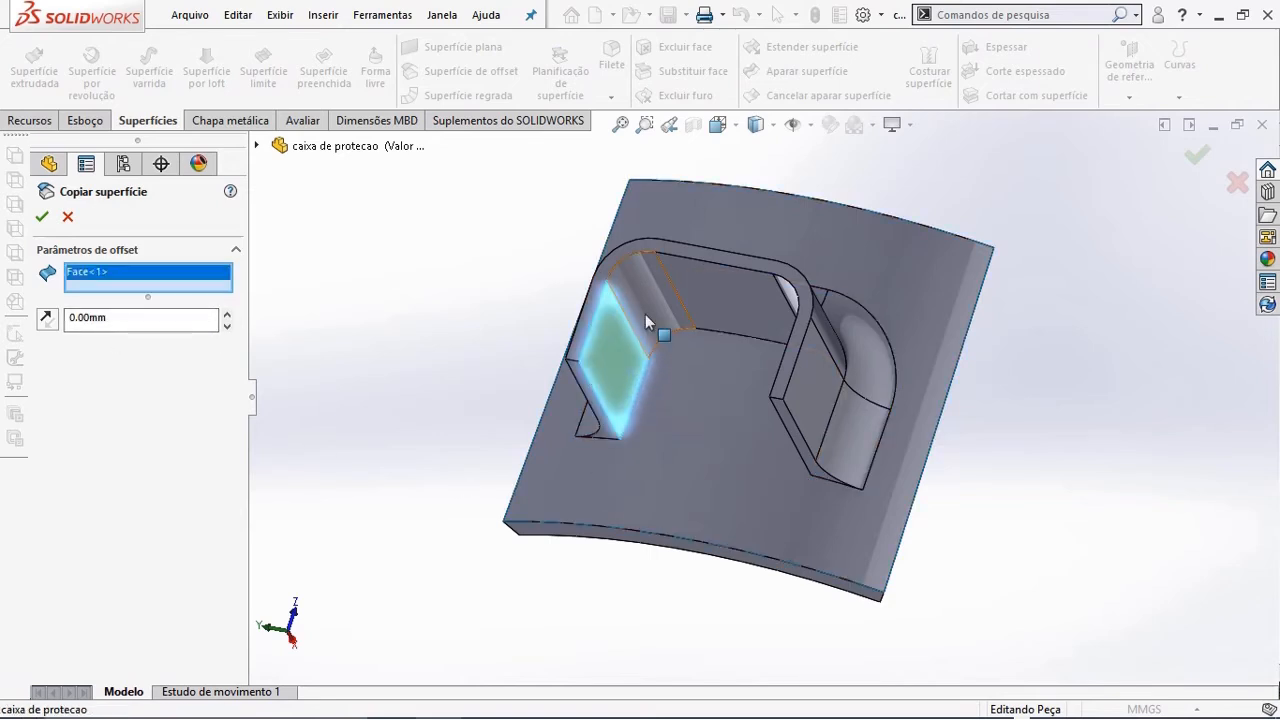
pyautogui.click(645, 314)
pyautogui.click(707, 305)
pyautogui.moveTo(592, 318); pyautogui.dragTo(560, 330, button='middle')
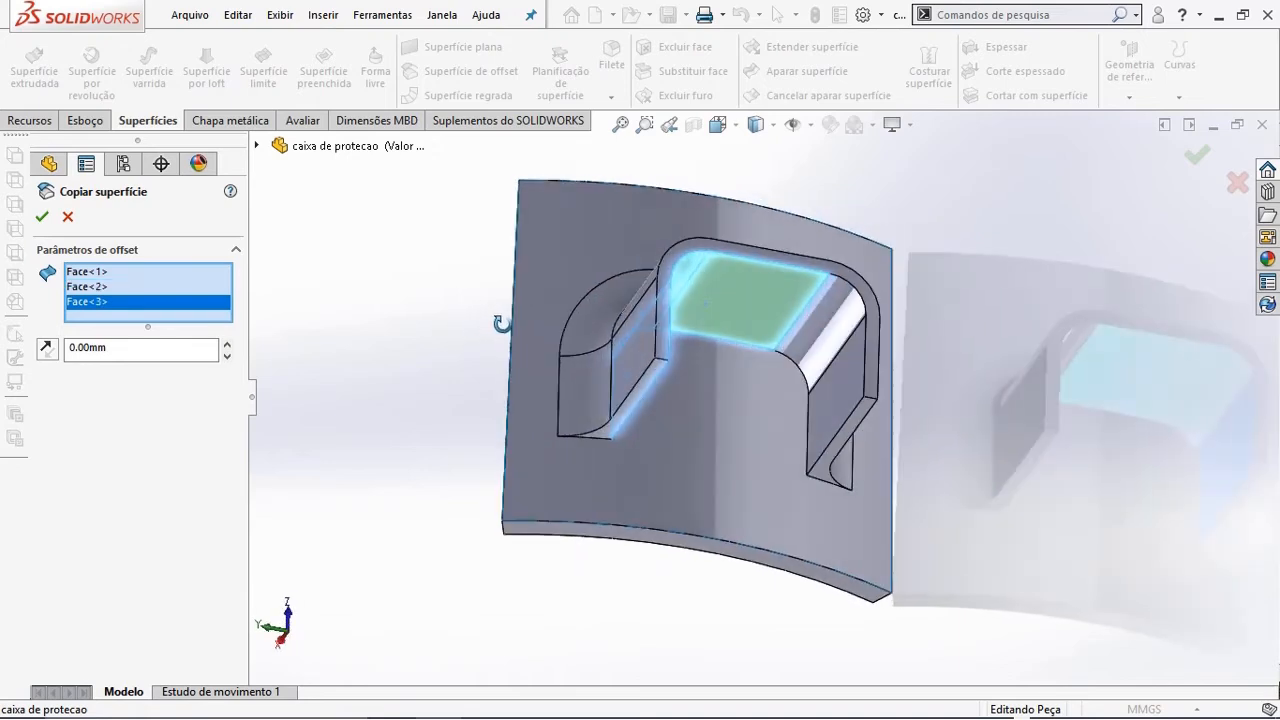
pyautogui.click(838, 393)
pyautogui.click(836, 399)
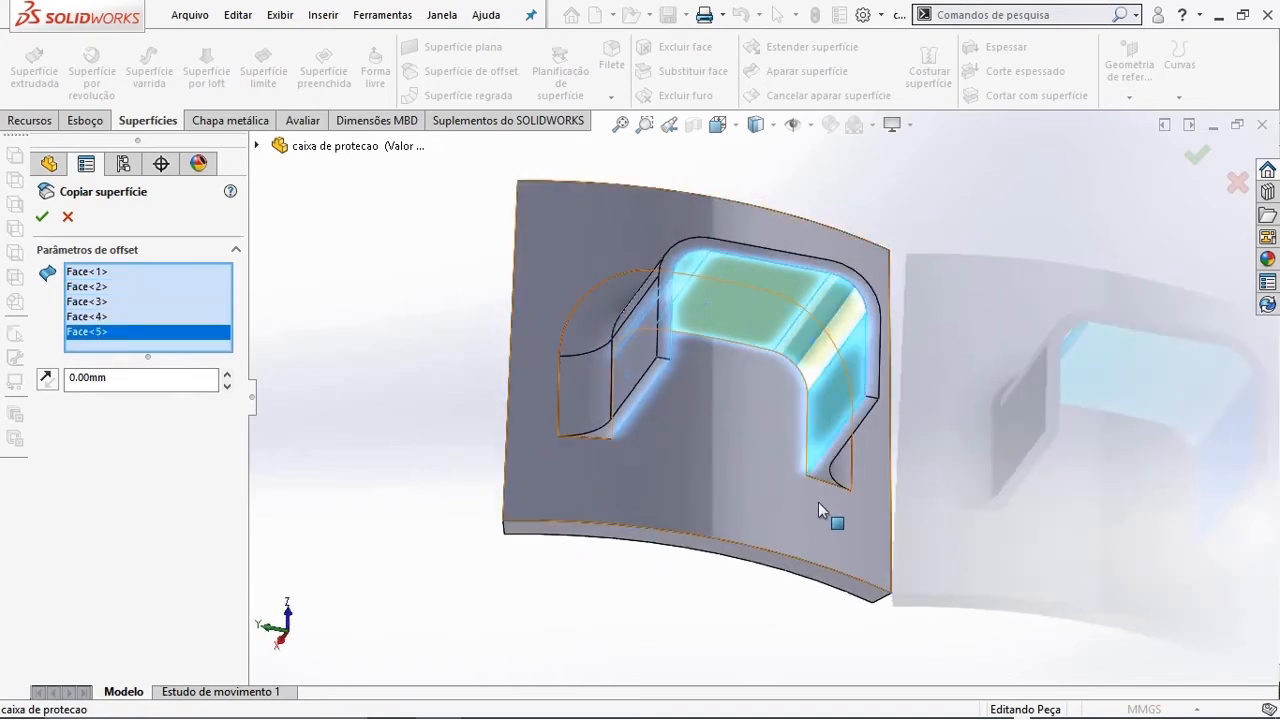
pyautogui.click(816, 474)
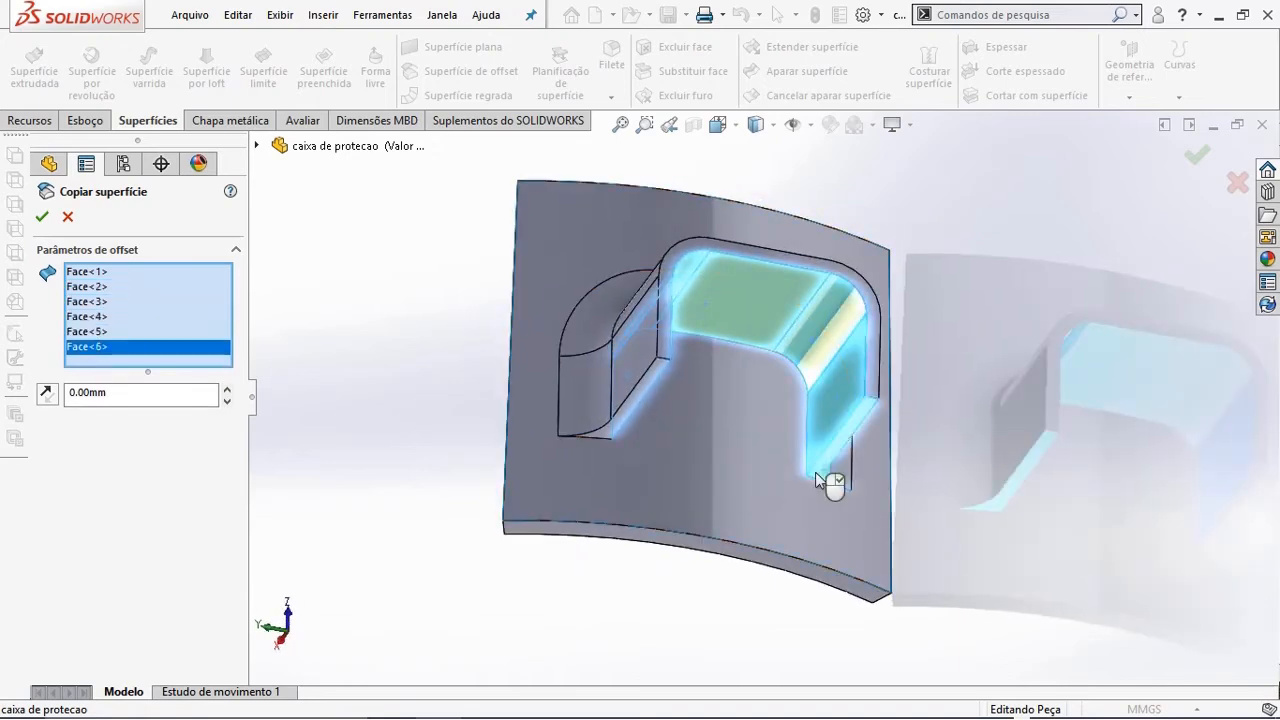
pyautogui.click(607, 431)
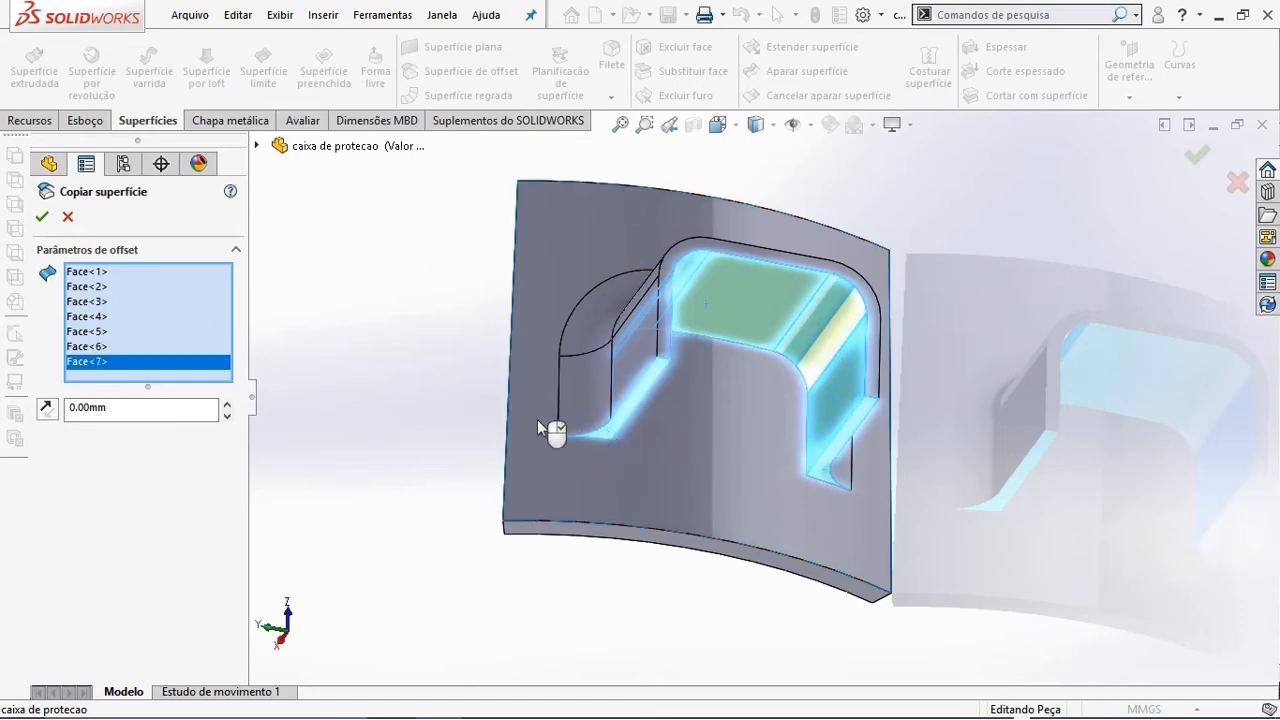
pyautogui.click(42, 218)
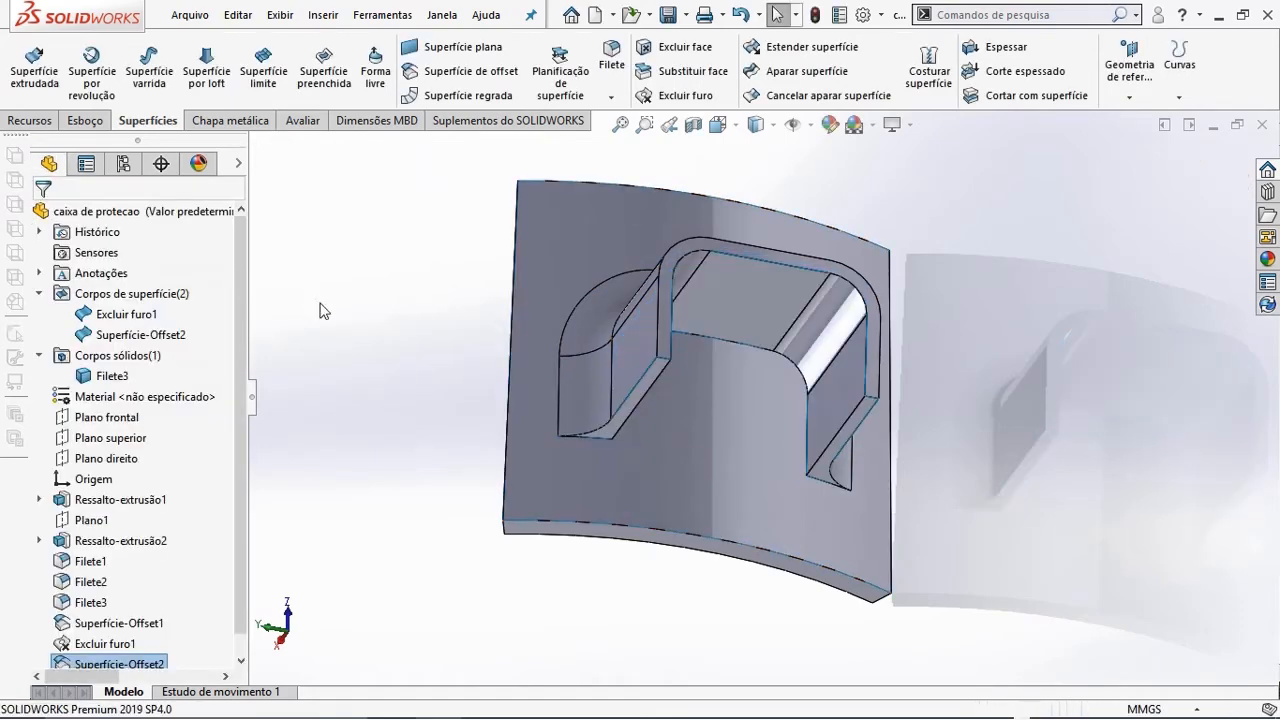
# - Examine the two surface bodies by highlighting the patched plate surface and the copied wall surface on the model
pyautogui.moveTo(371, 337); pyautogui.dragTo(337, 354, button='middle')
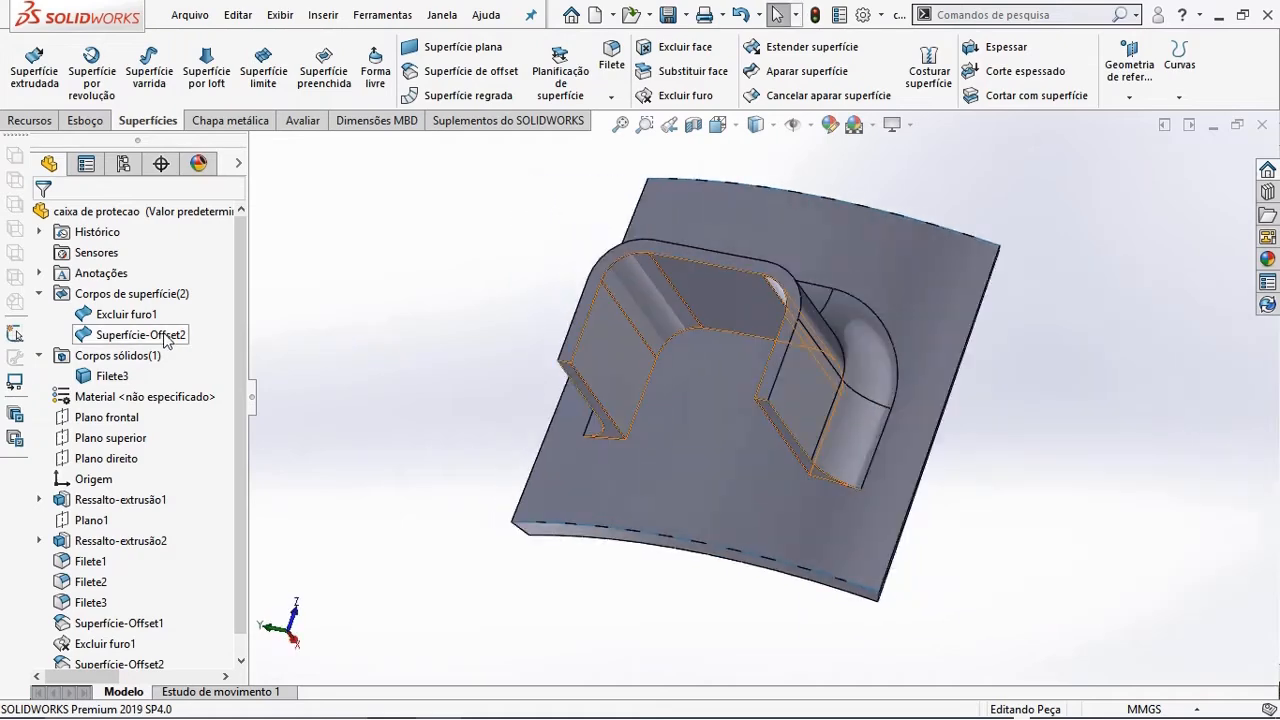
pyautogui.click(150, 335)
pyautogui.click(128, 315)
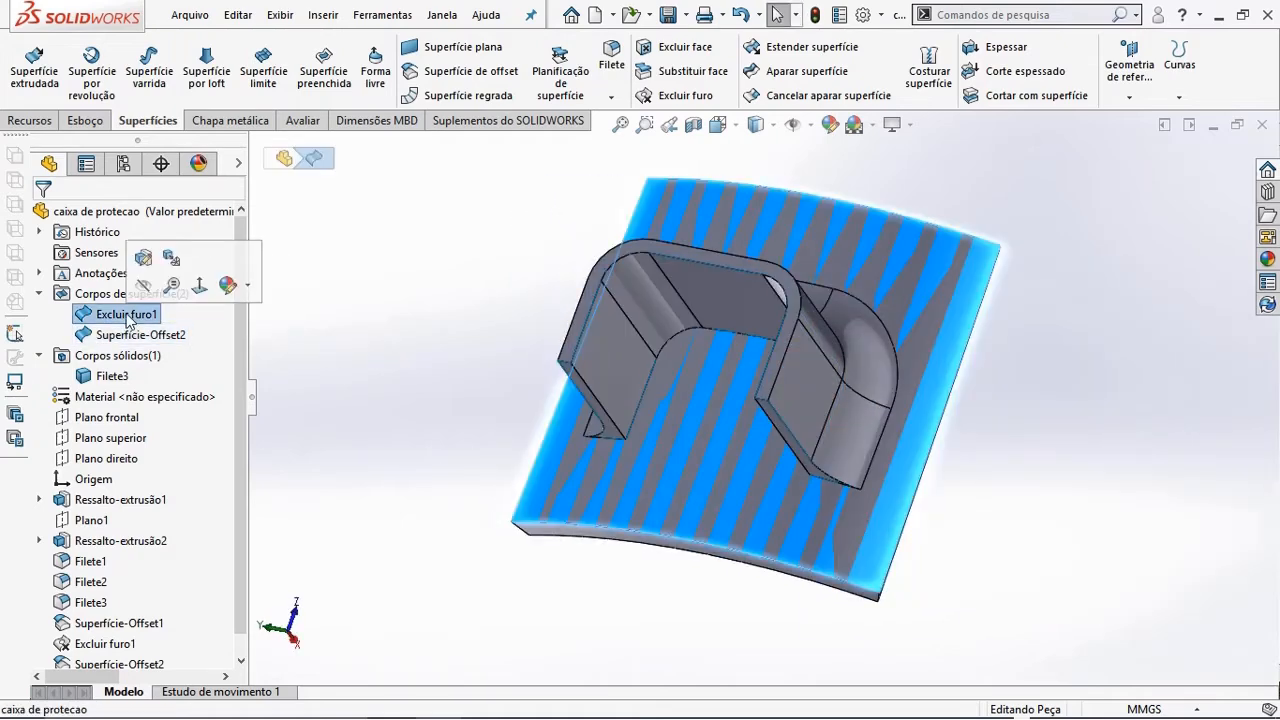
pyautogui.click(144, 335)
pyautogui.click(346, 343)
pyautogui.moveTo(360, 349)
pyautogui.mouseDown(button='middle')
pyautogui.moveTo(371, 337)
pyautogui.moveTo(378, 350)
pyautogui.mouseUp(button='middle')
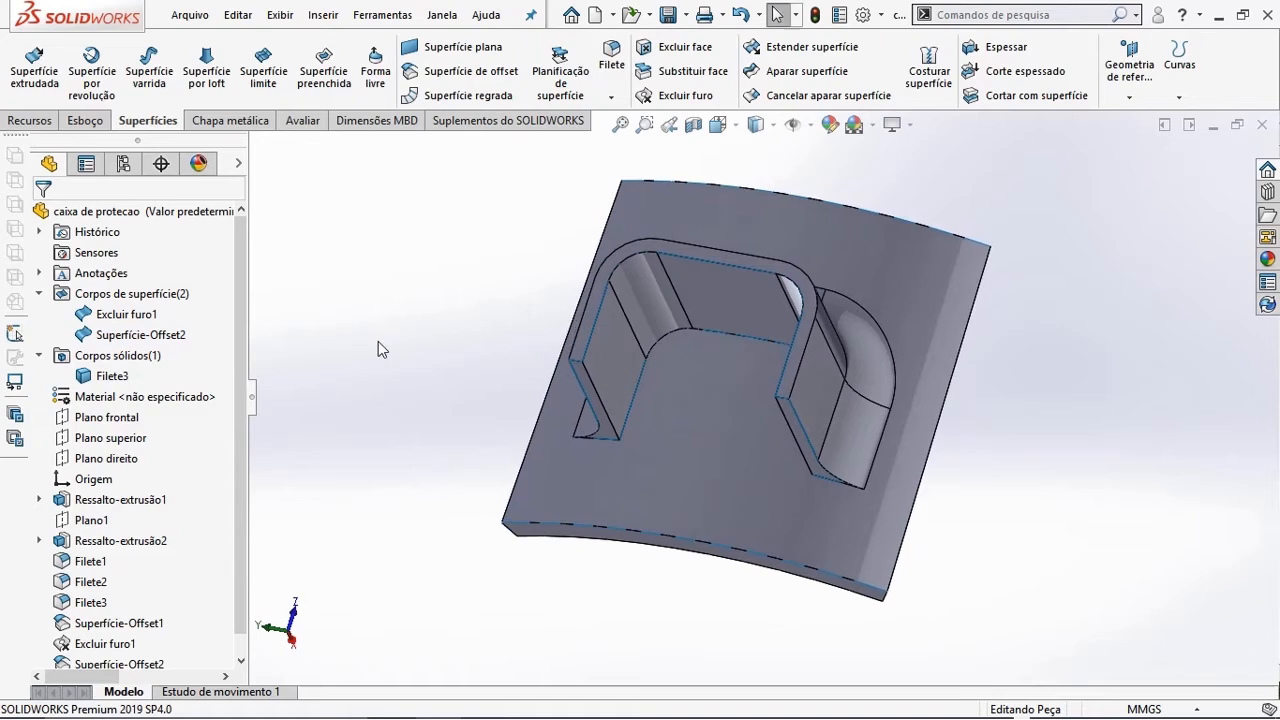
# - Offset the five fillet faces around the outer base of the U-shaped wall by 3 mm with the direction reversed
pyautogui.click(465, 71)
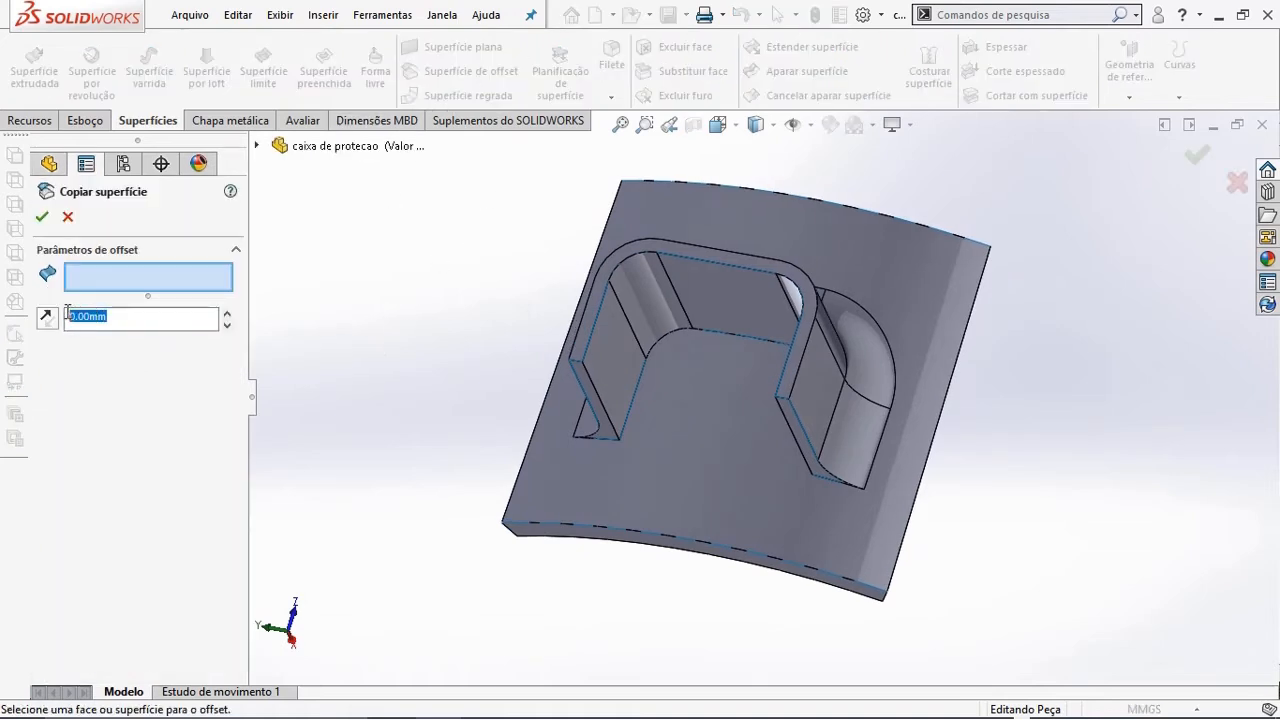
pyautogui.click(171, 283)
pyautogui.moveTo(392, 368); pyautogui.dragTo(440, 381, button='middle')
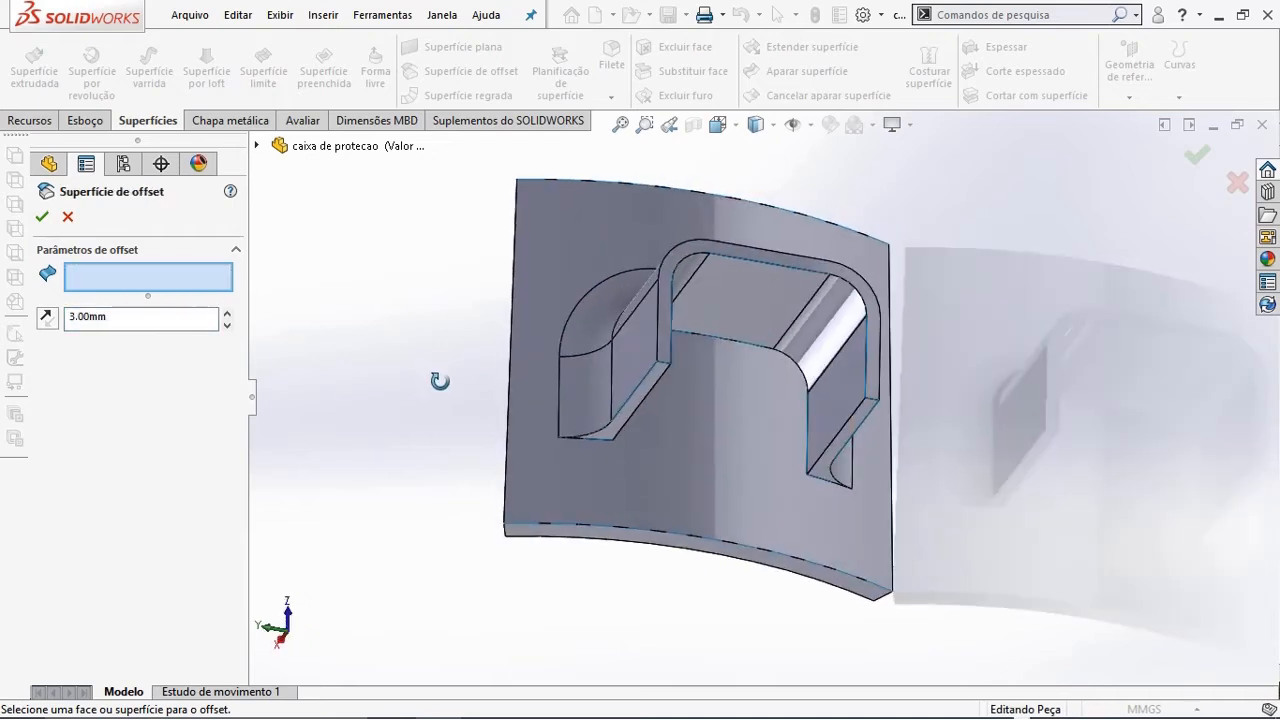
pyautogui.click(588, 396)
pyautogui.click(594, 315)
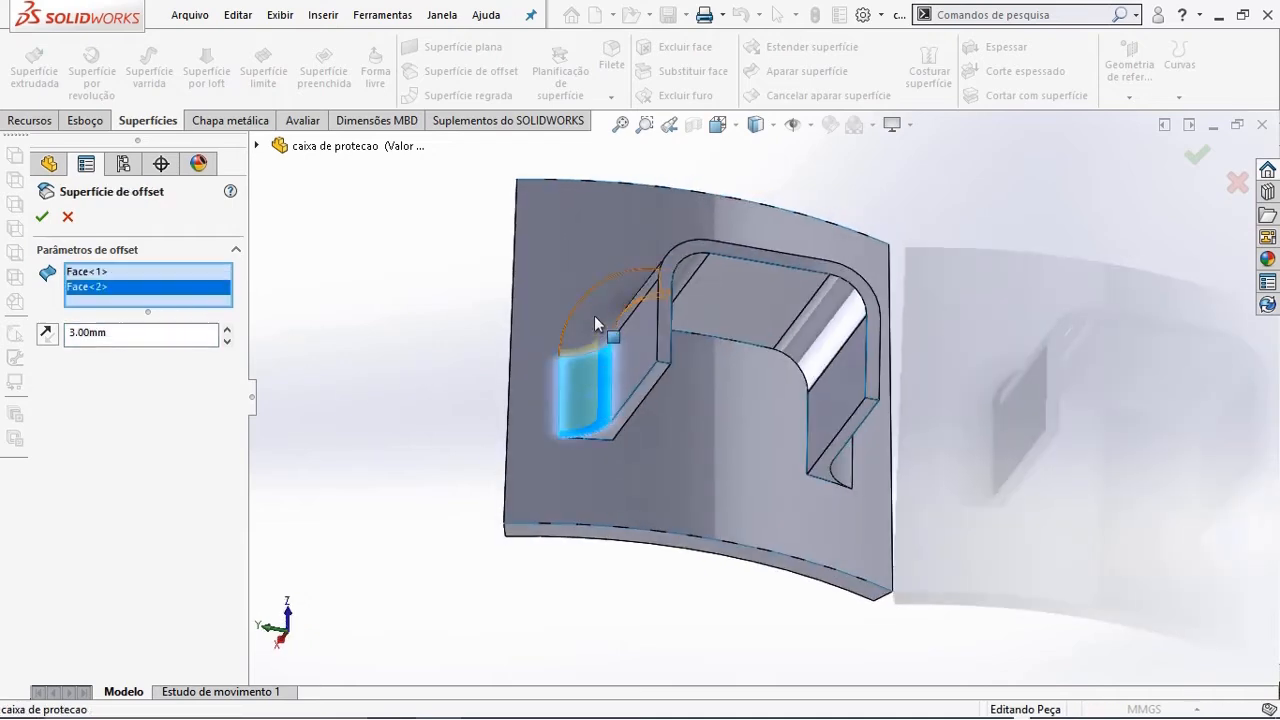
pyautogui.moveTo(944, 343); pyautogui.dragTo(820, 330, button='middle')
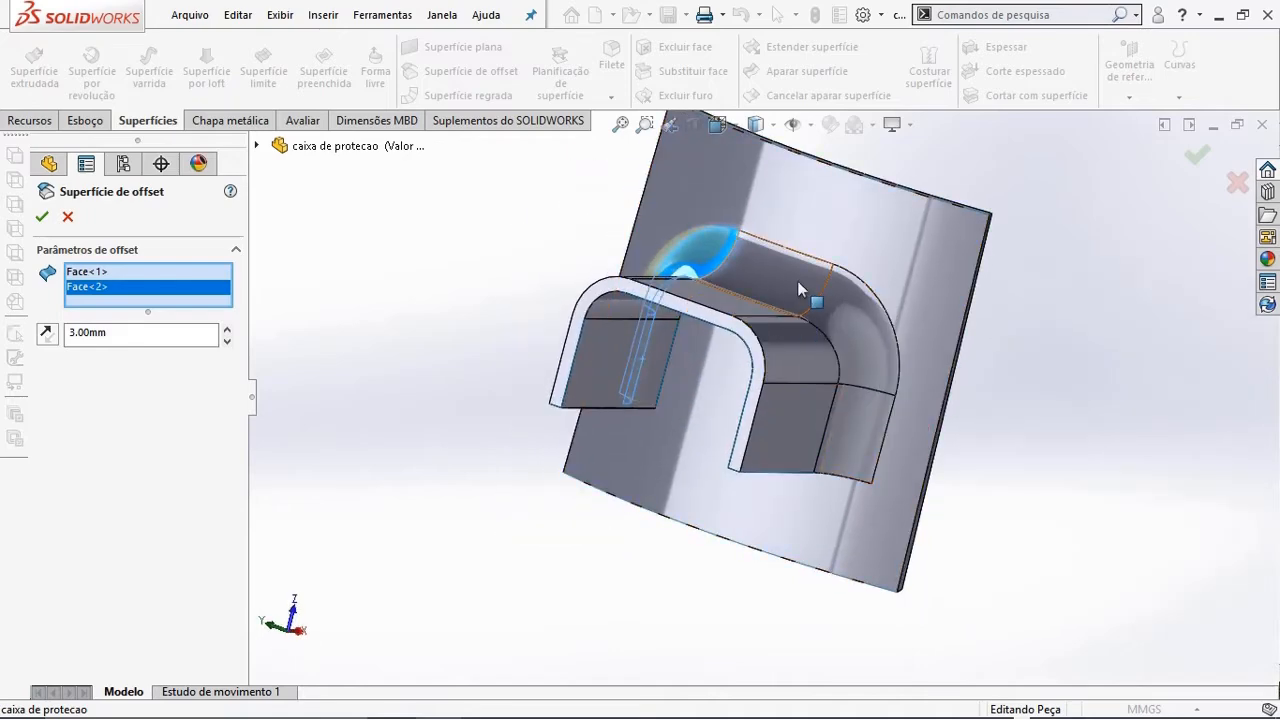
pyautogui.click(805, 305)
pyautogui.click(846, 322)
pyautogui.click(859, 423)
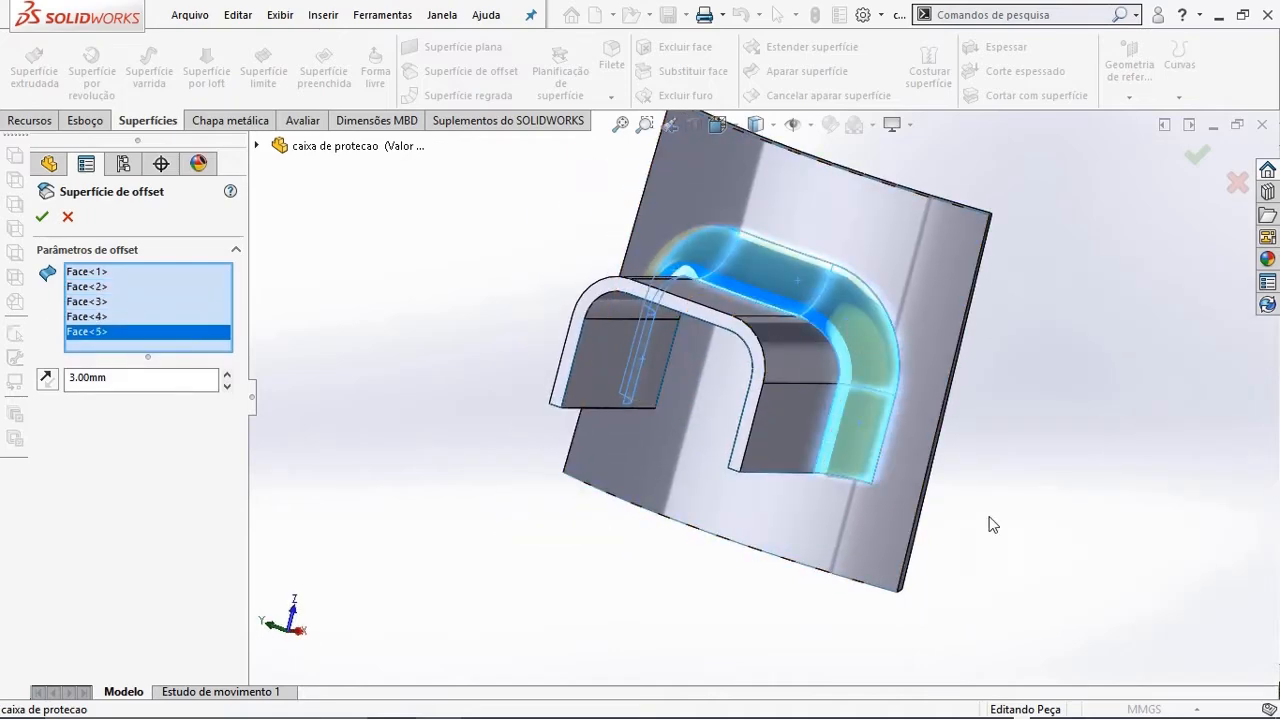
pyautogui.moveTo(1005, 512); pyautogui.dragTo(1056, 295, button='middle')
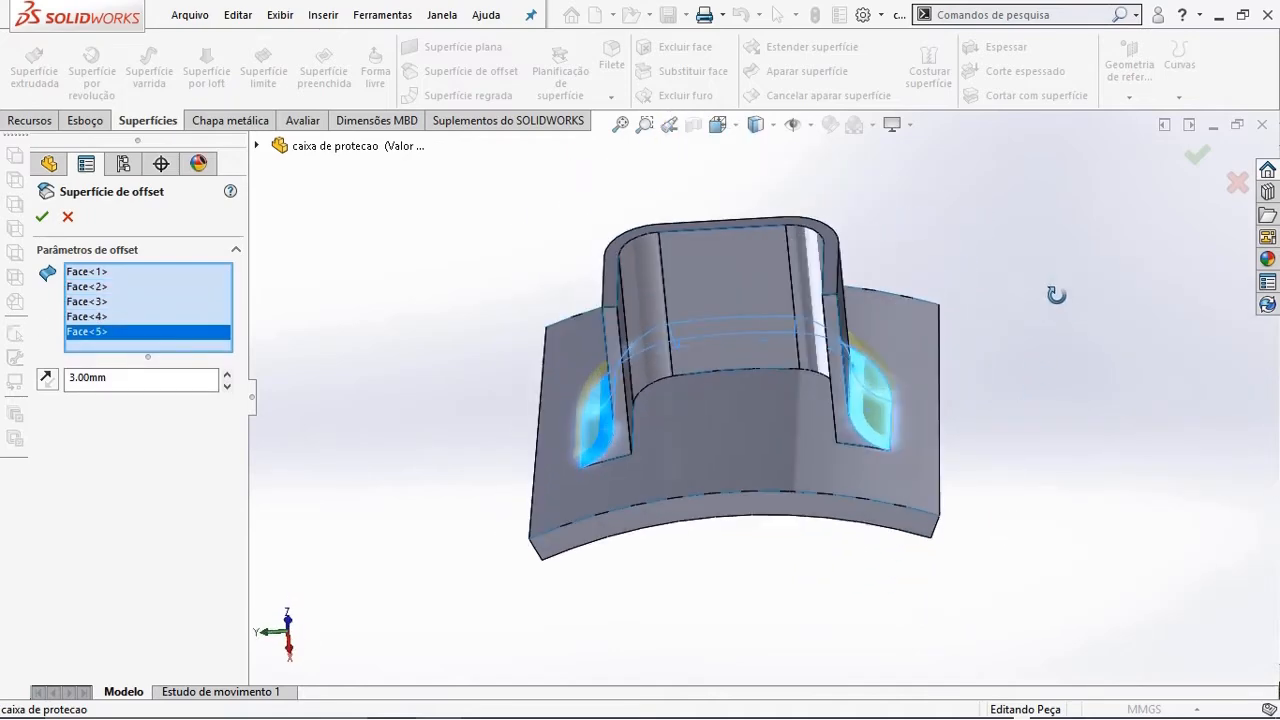
pyautogui.click(47, 381)
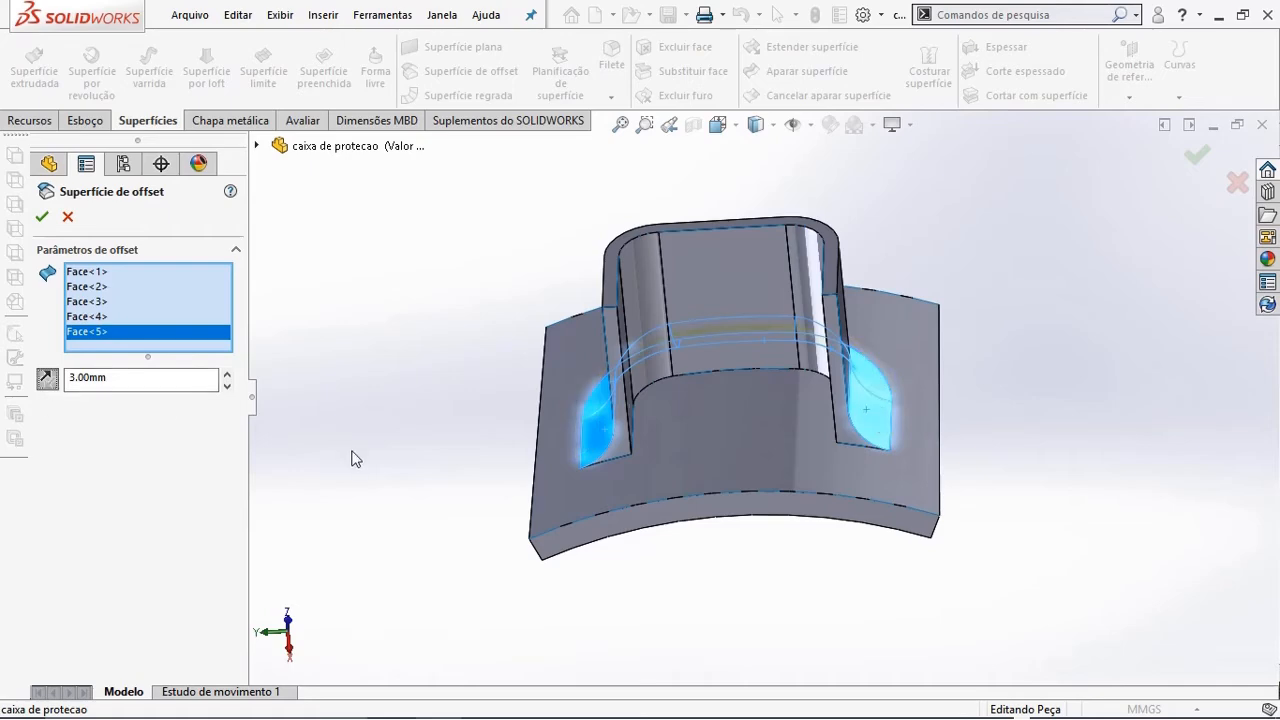
pyautogui.moveTo(351, 459); pyautogui.dragTo(342, 370, button='middle')
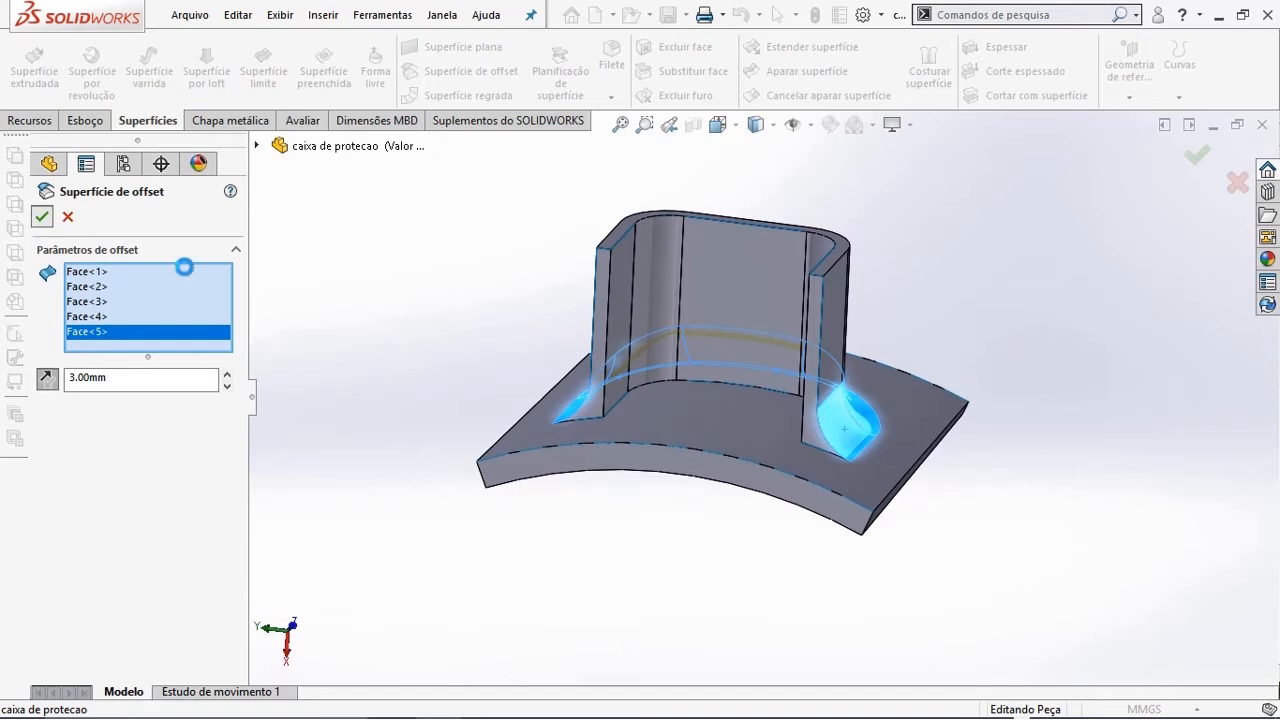
# - Hide the solid body Filete3 so only the three surface bodies are displayed
pyautogui.moveTo(669, 350); pyautogui.dragTo(676, 381, button='middle')
pyautogui.scroll(-6, 806, 451)
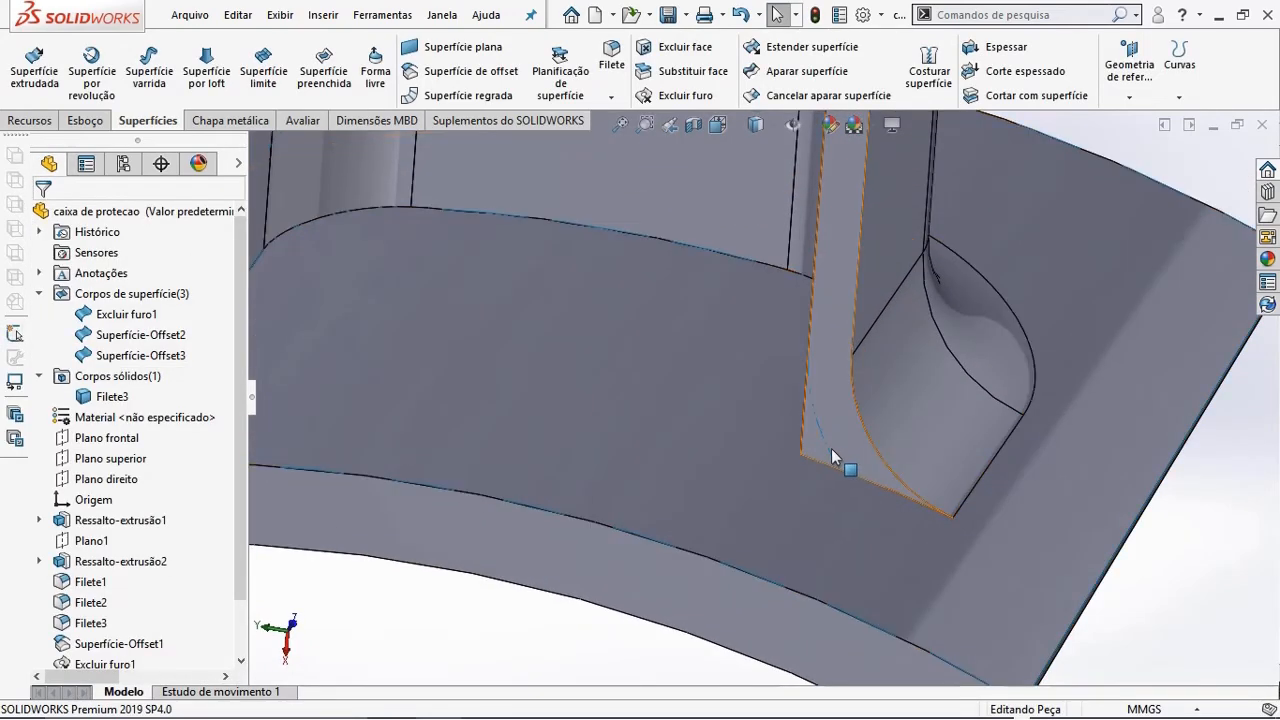
pyautogui.scroll(8, 765, 450)
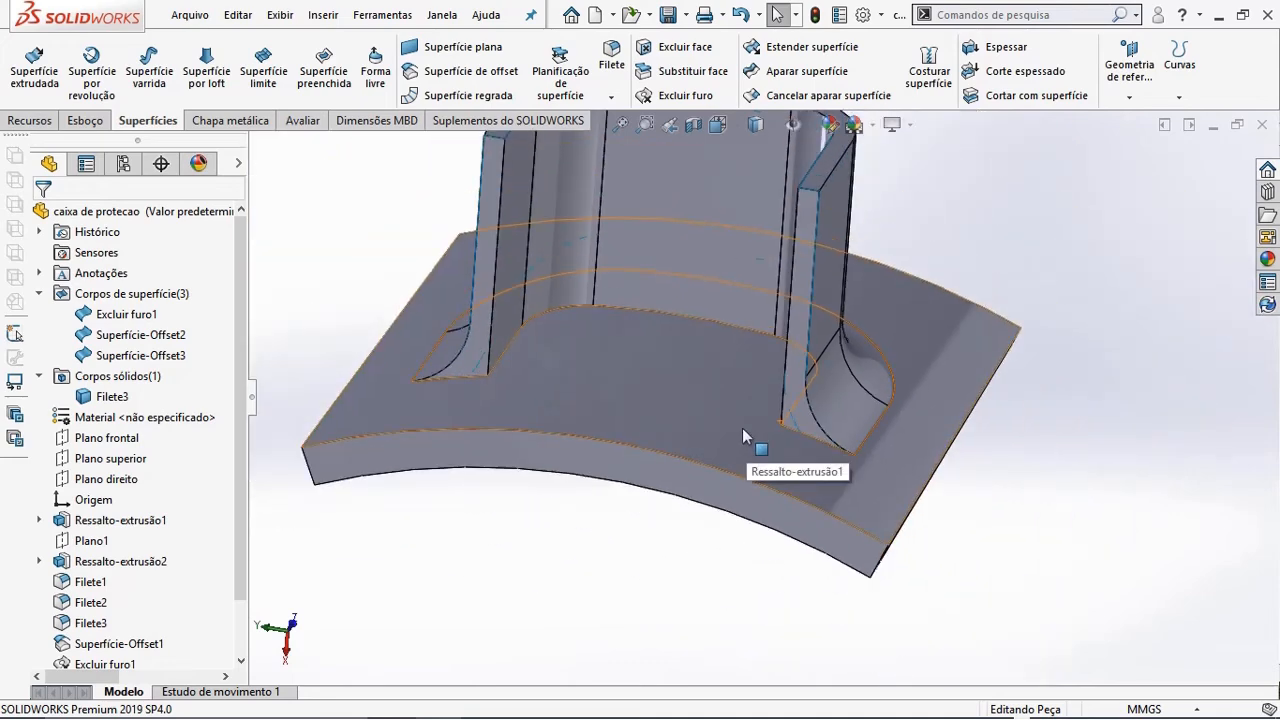
pyautogui.click(115, 396)
pyautogui.click(136, 369)
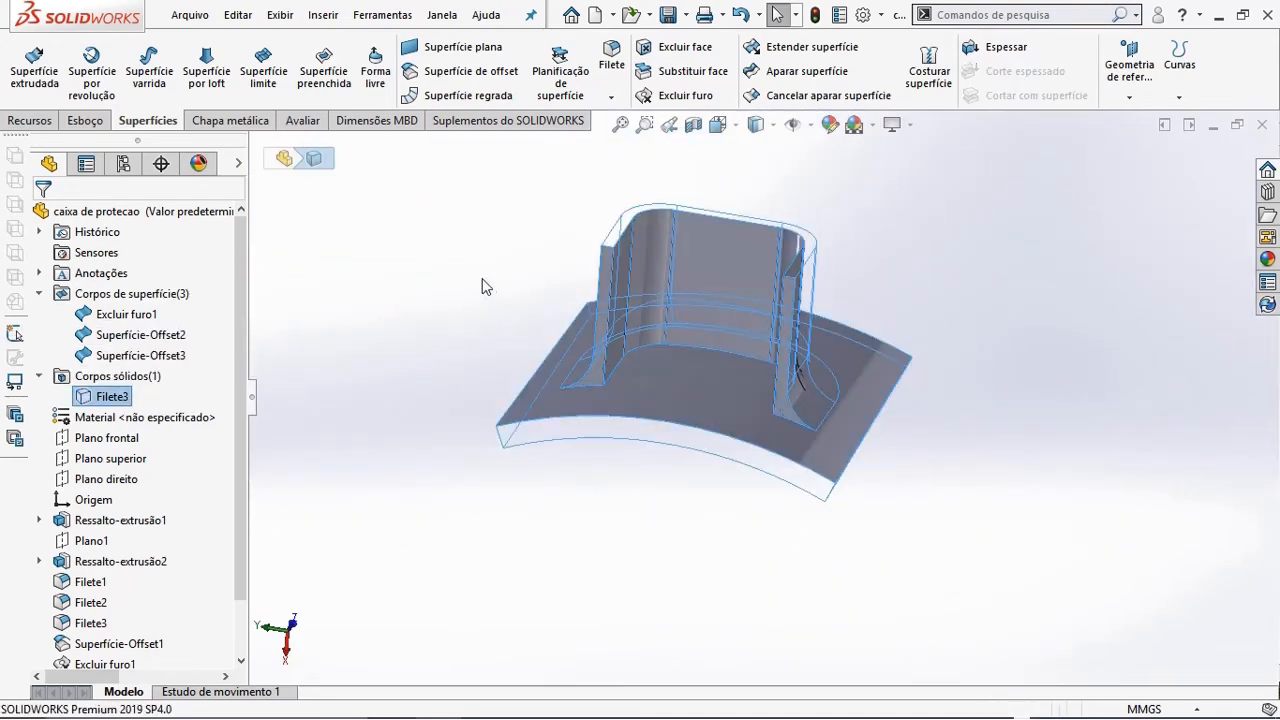
pyautogui.moveTo(486, 286); pyautogui.dragTo(968, 336, button='middle')
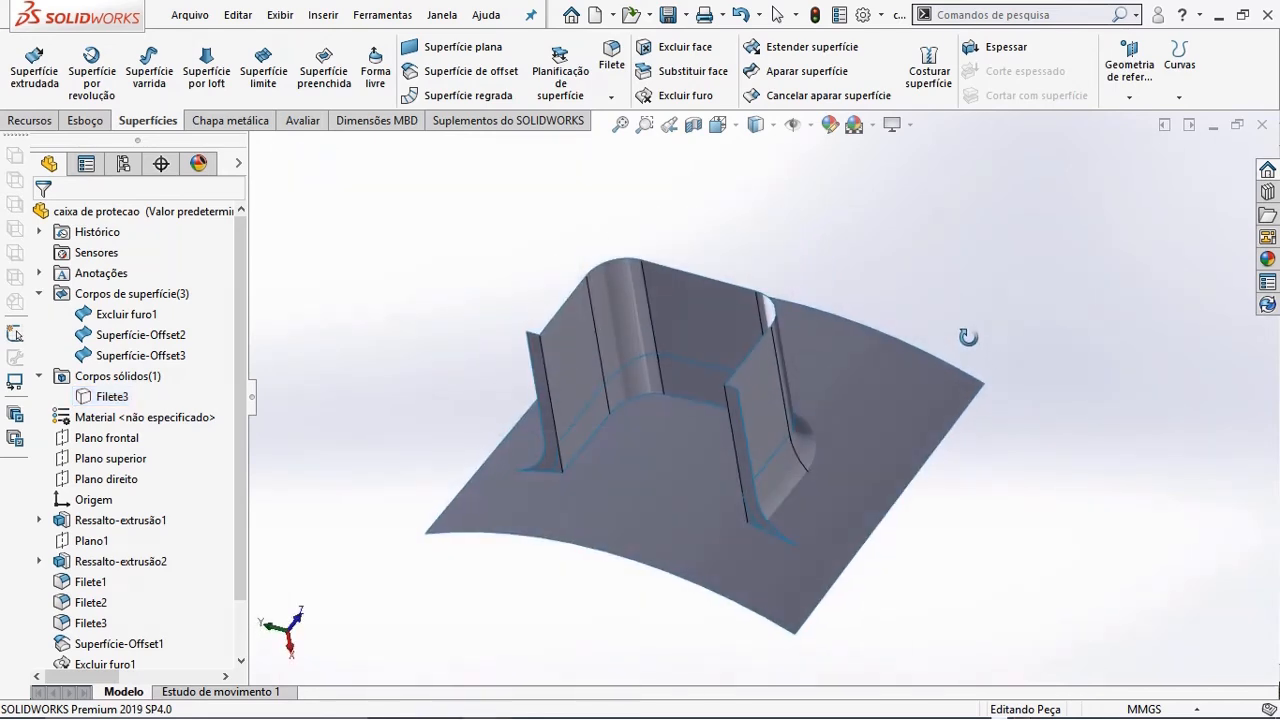
# - Trim away the upper part of the copied wall surface using the 3 mm fillet offset surface as the trim tool
pyautogui.click(806, 72)
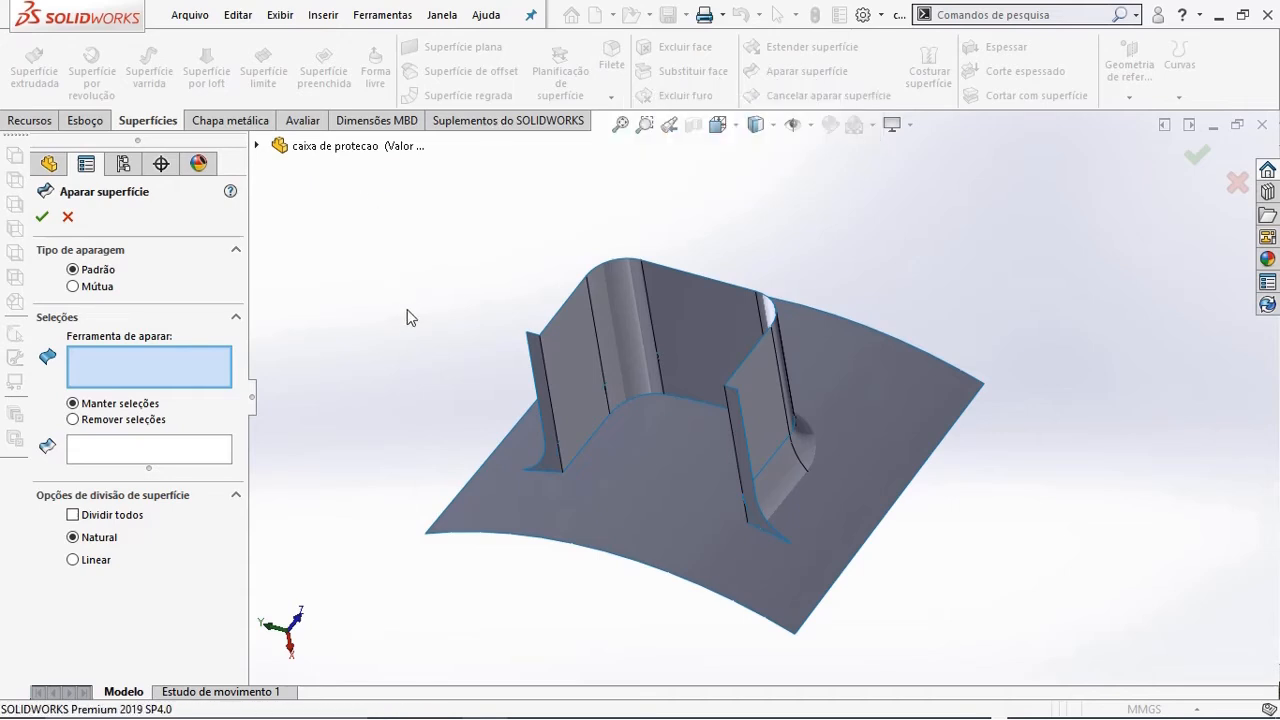
pyautogui.moveTo(407, 317); pyautogui.dragTo(515, 363, button='middle')
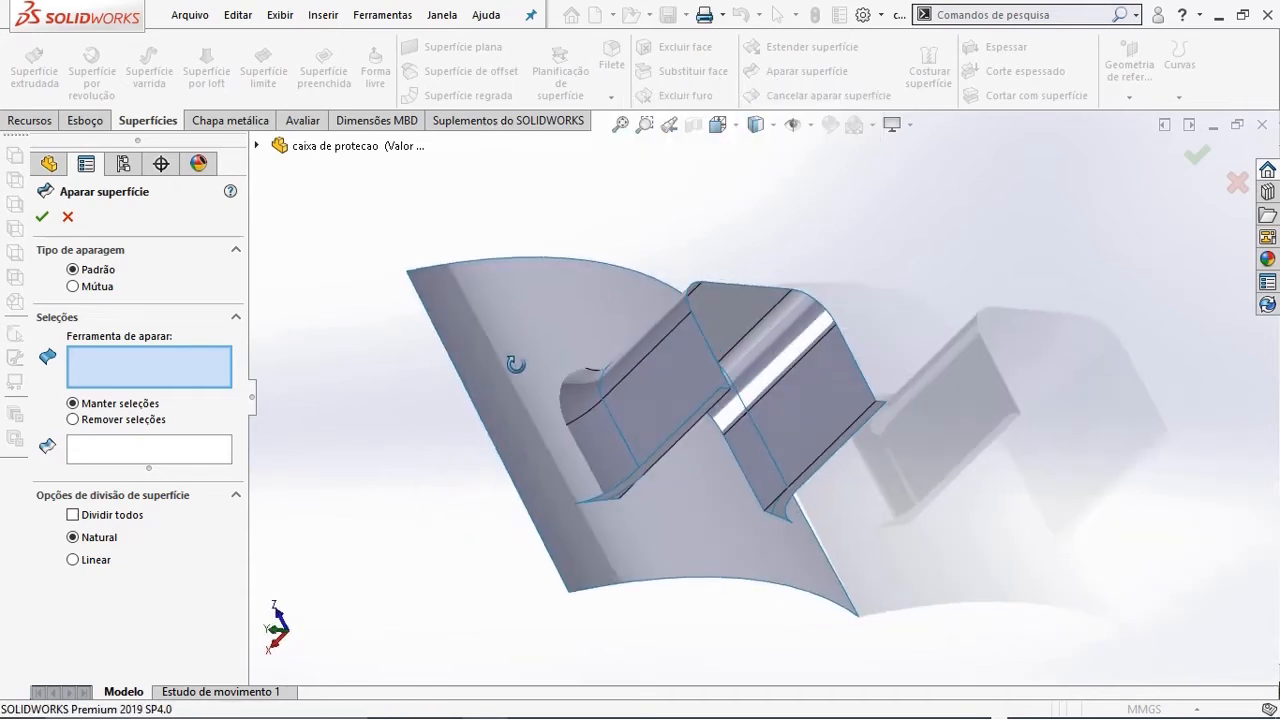
pyautogui.click(601, 439)
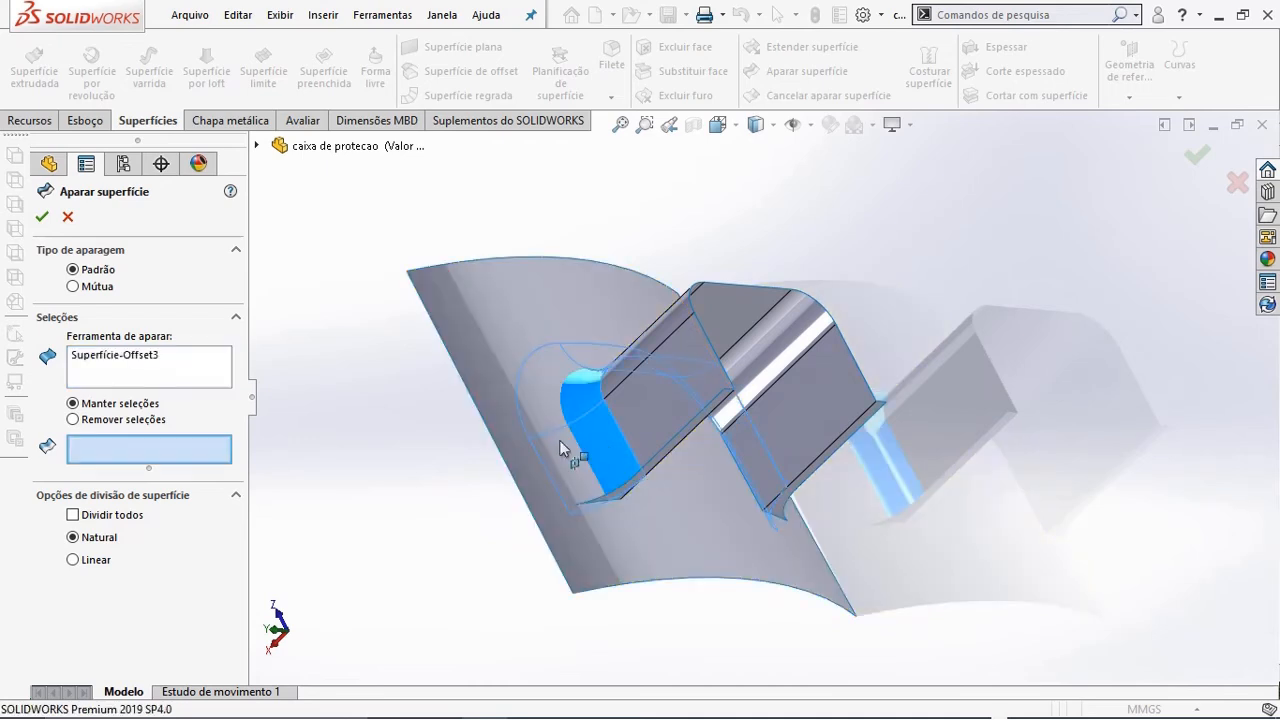
pyautogui.moveTo(343, 428); pyautogui.dragTo(300, 380, button='middle')
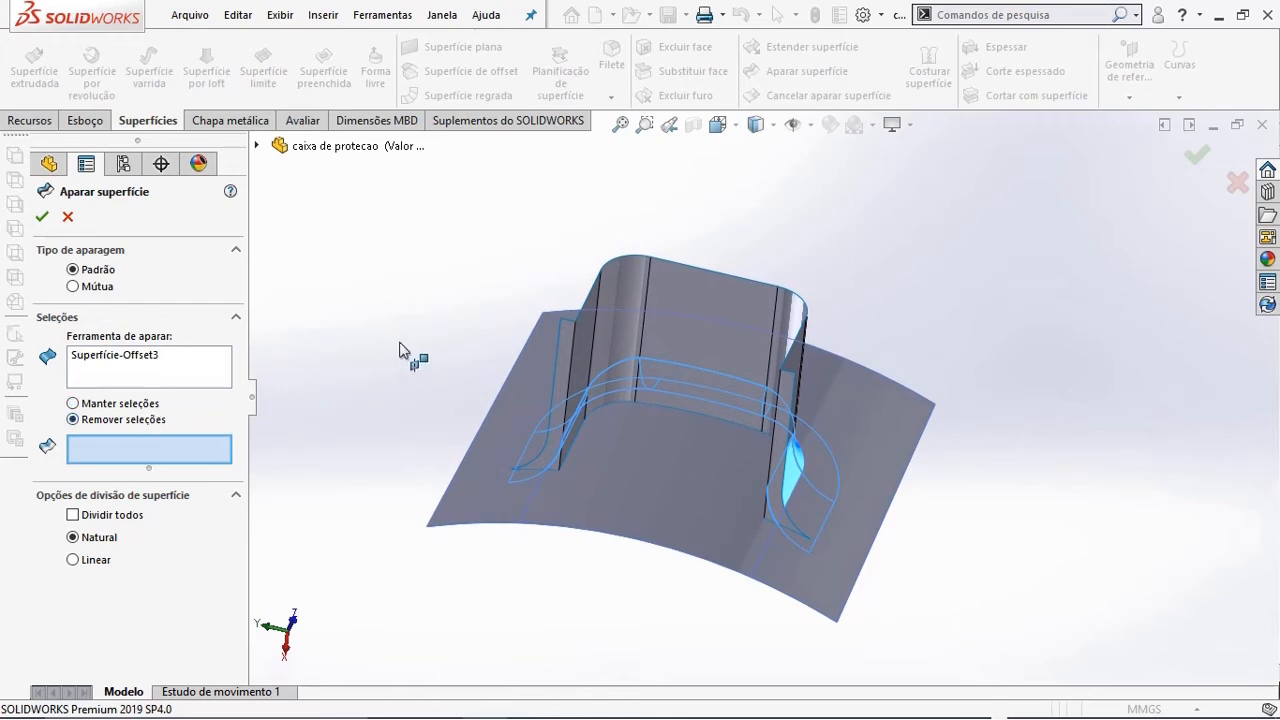
pyautogui.moveTo(399, 347); pyautogui.dragTo(700, 400, button='middle')
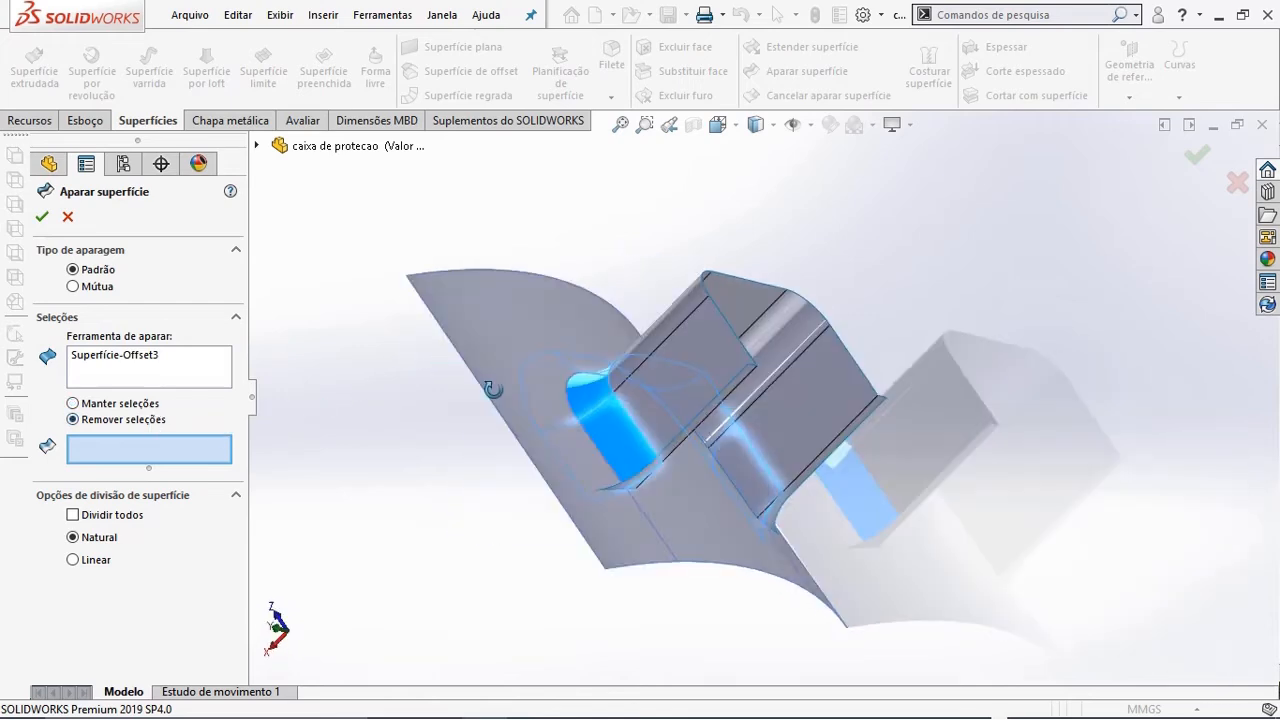
pyautogui.click(720, 385)
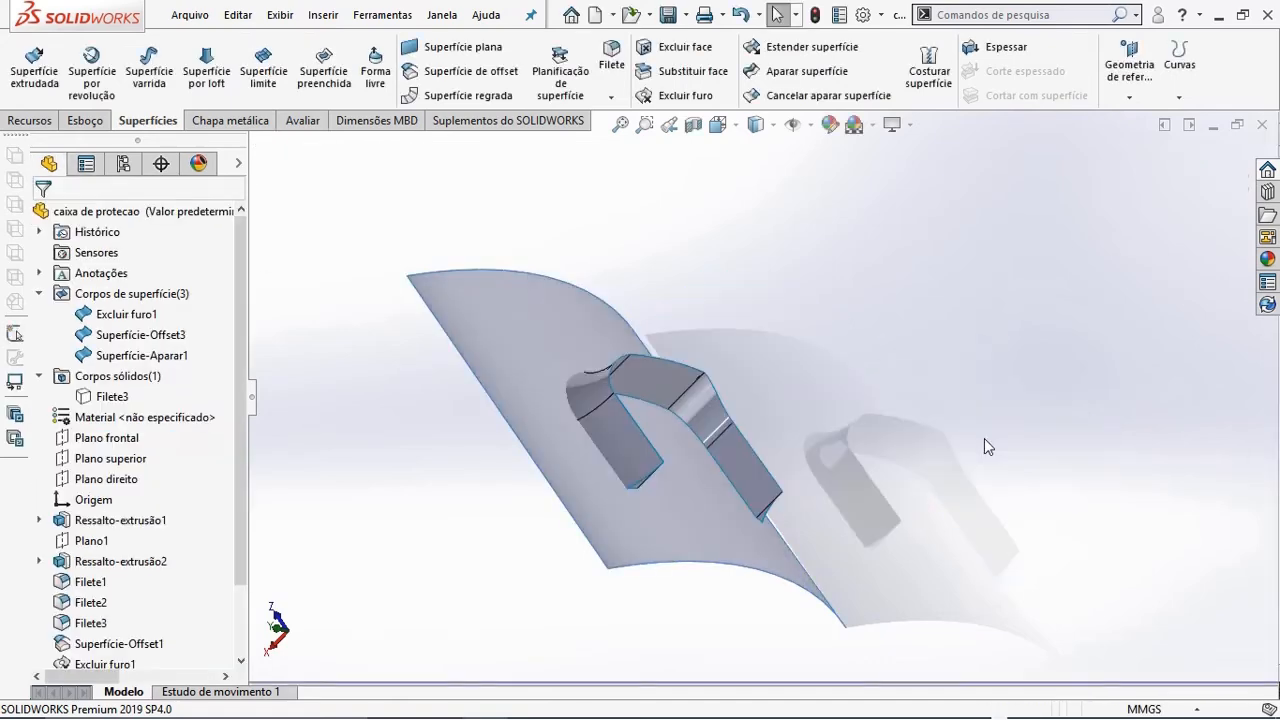
# - Examine where the trimmed wall surface and the fillet offset surface meet the plate, highlighting each surface body
pyautogui.moveTo(986, 443); pyautogui.dragTo(886, 372, button='middle')
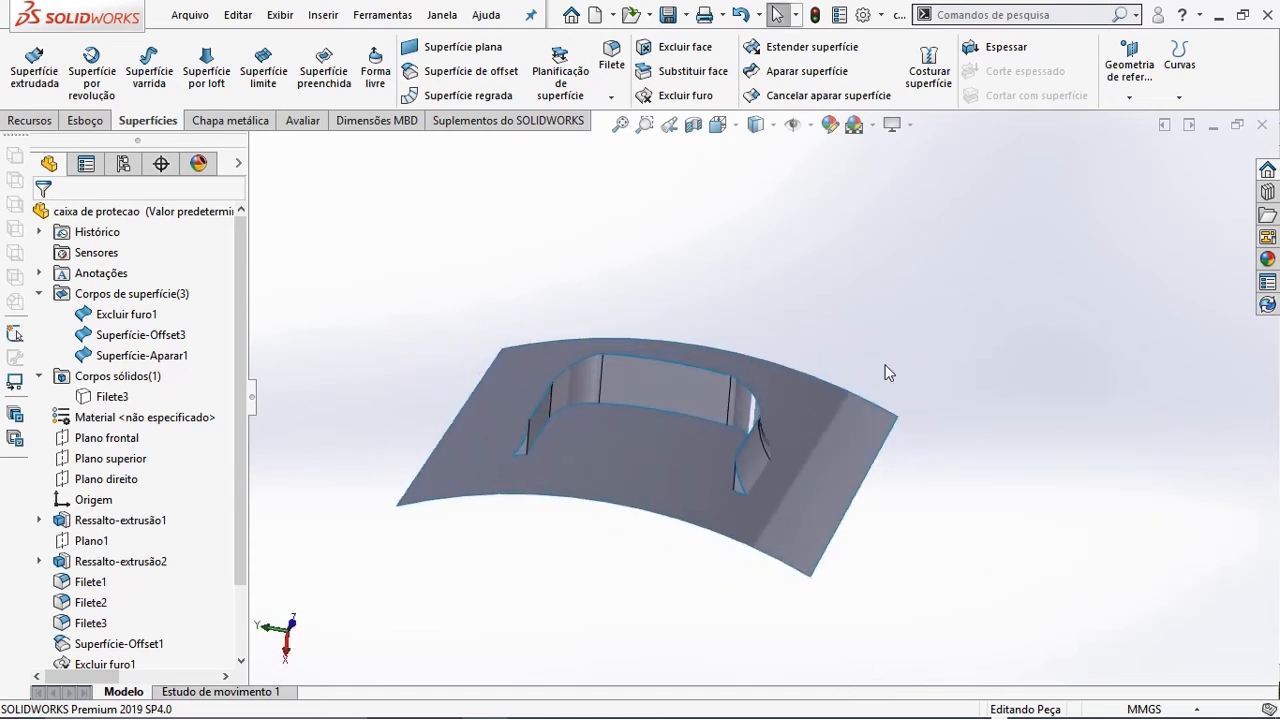
pyautogui.scroll(-5, 751, 510)
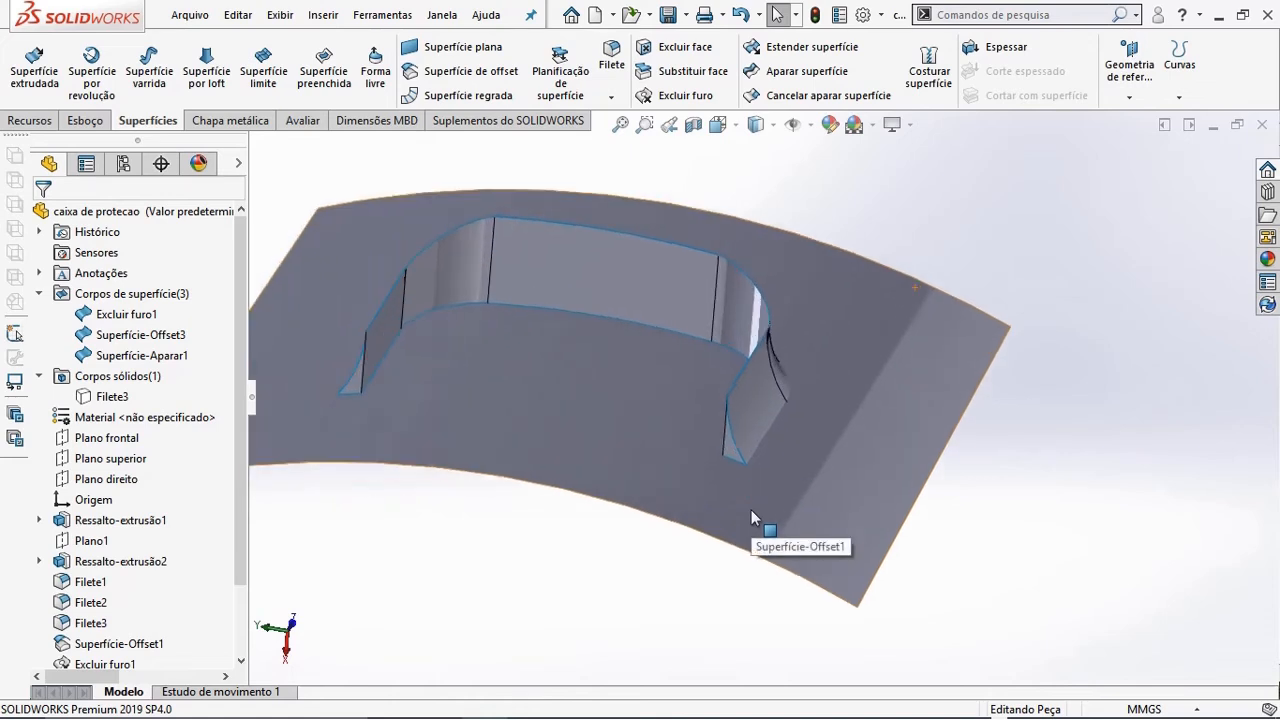
pyautogui.scroll(-1, 727, 343)
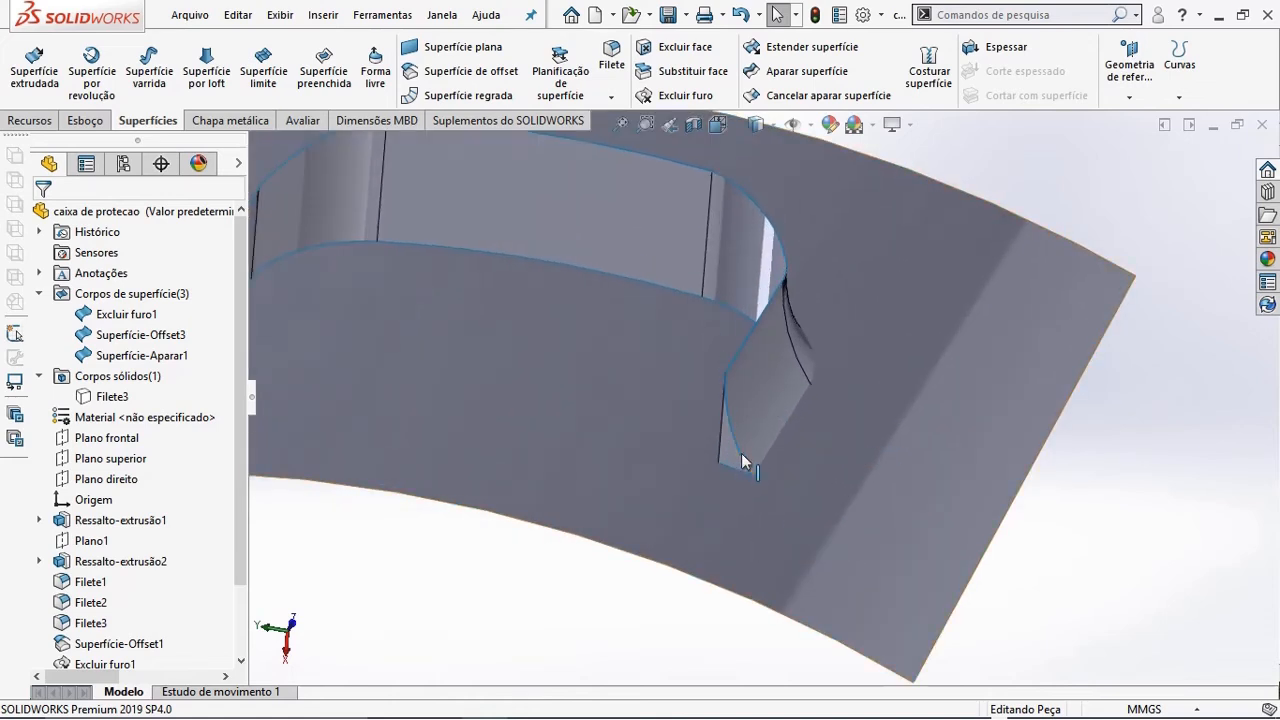
pyautogui.click(170, 357)
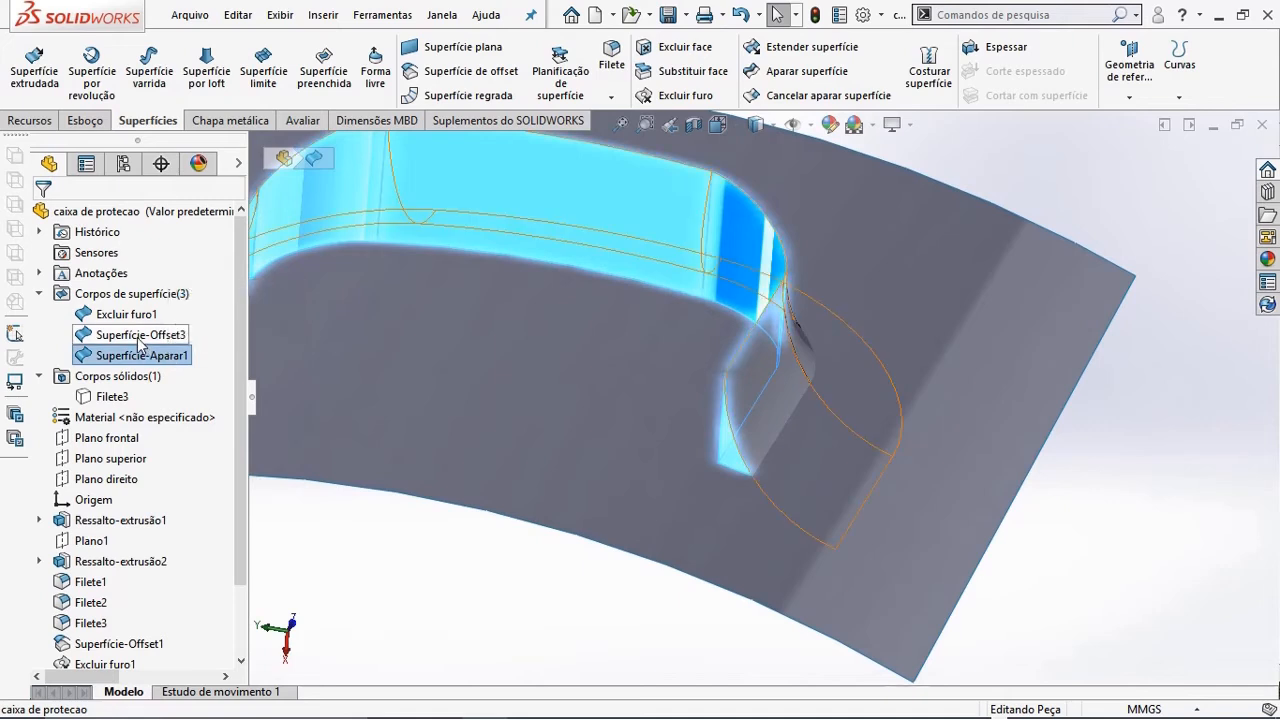
pyautogui.click(140, 336)
pyautogui.click(455, 612)
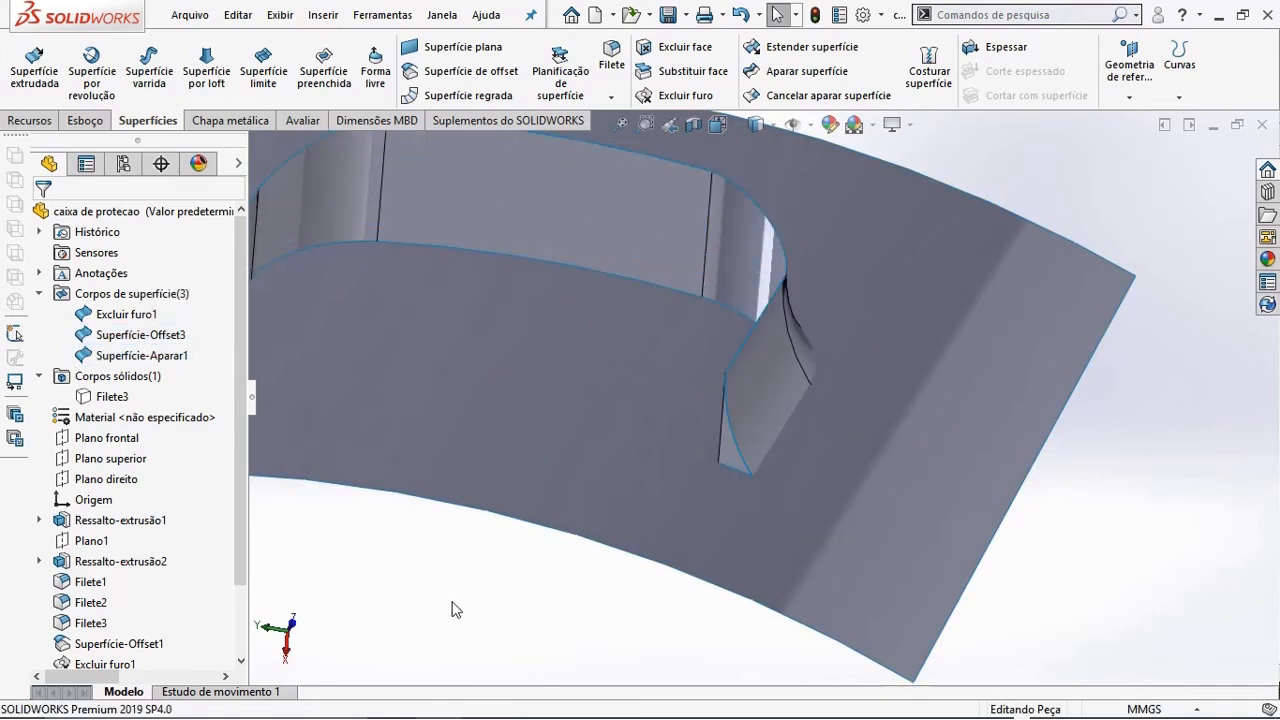
pyautogui.moveTo(455, 612); pyautogui.dragTo(686, 563, button='middle')
pyautogui.scroll(4, 723, 598)
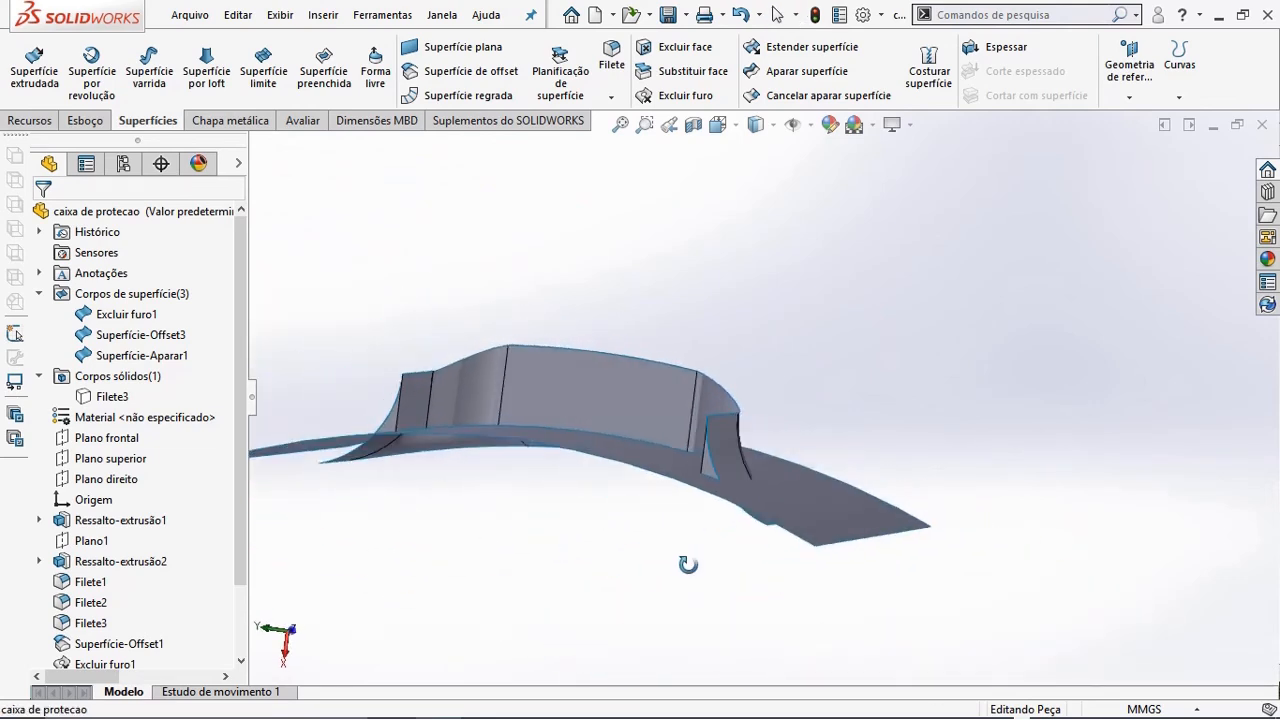
# - Trim away the part of the fillet offset surface beyond the plate's underside, using the patched plate surface as the trim tool
pyautogui.click(806, 71)
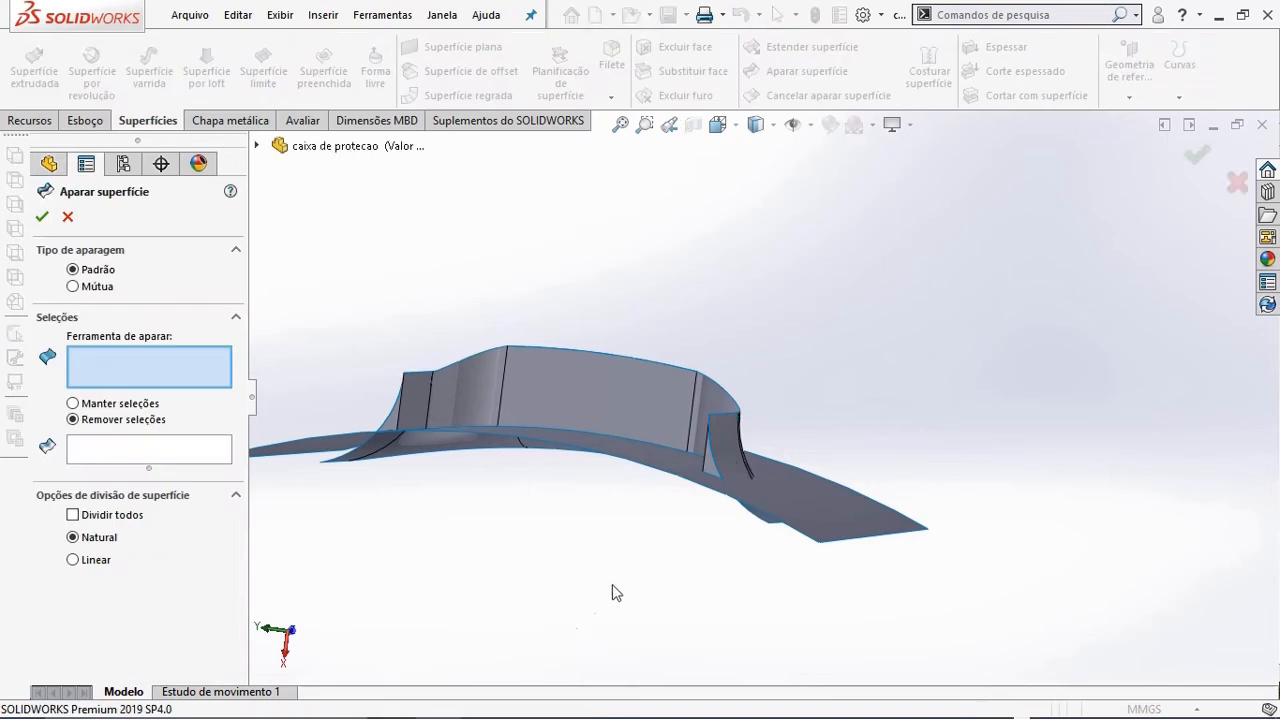
pyautogui.click(825, 508)
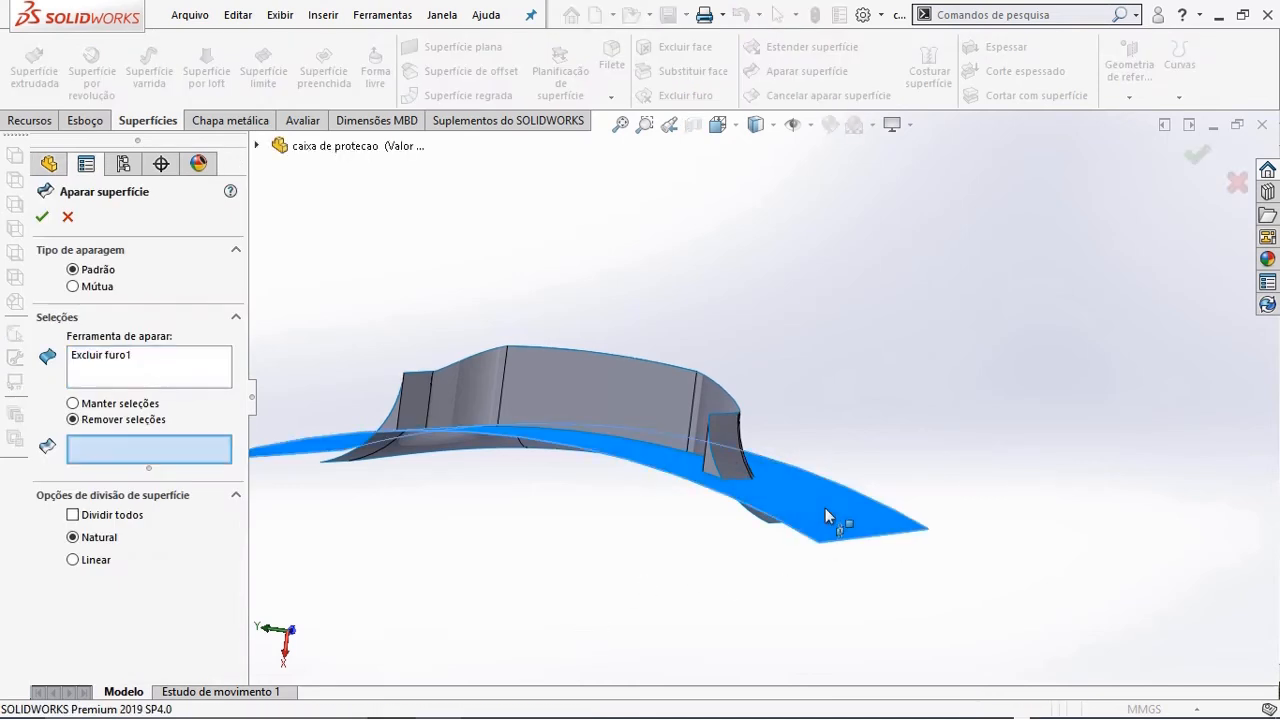
pyautogui.moveTo(623, 600); pyautogui.dragTo(786, 465, button='middle')
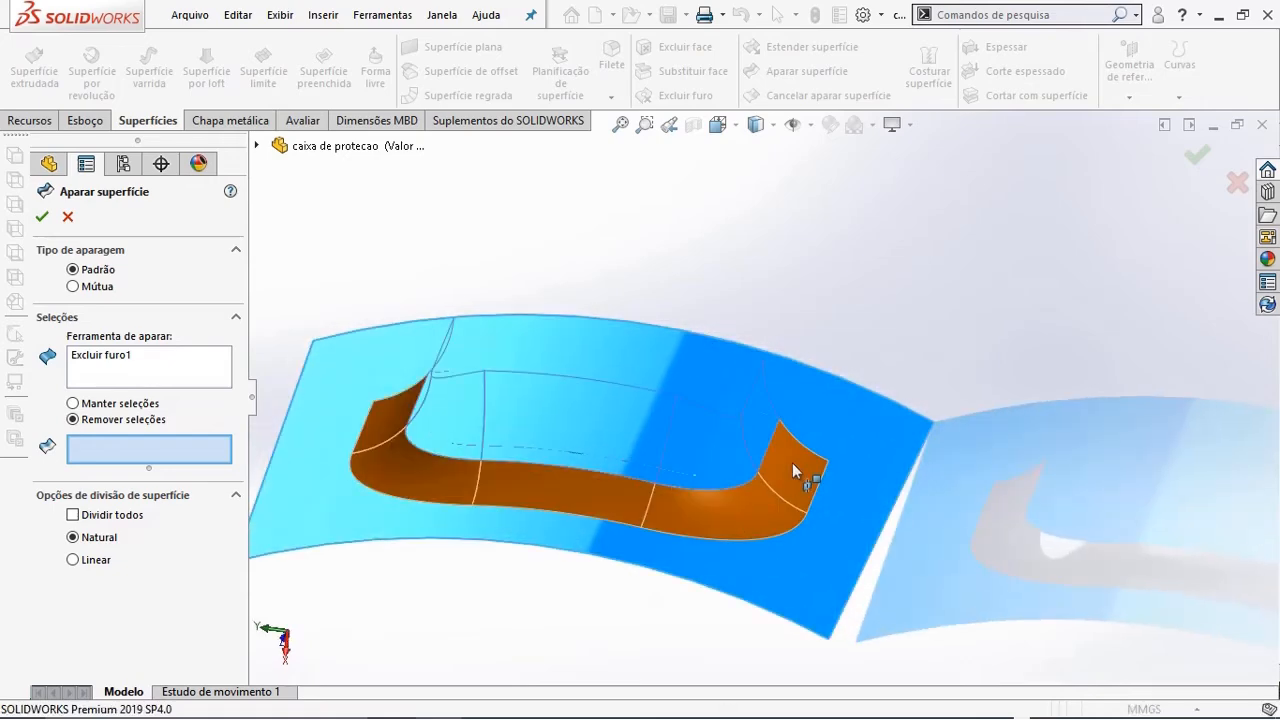
pyautogui.click(792, 463)
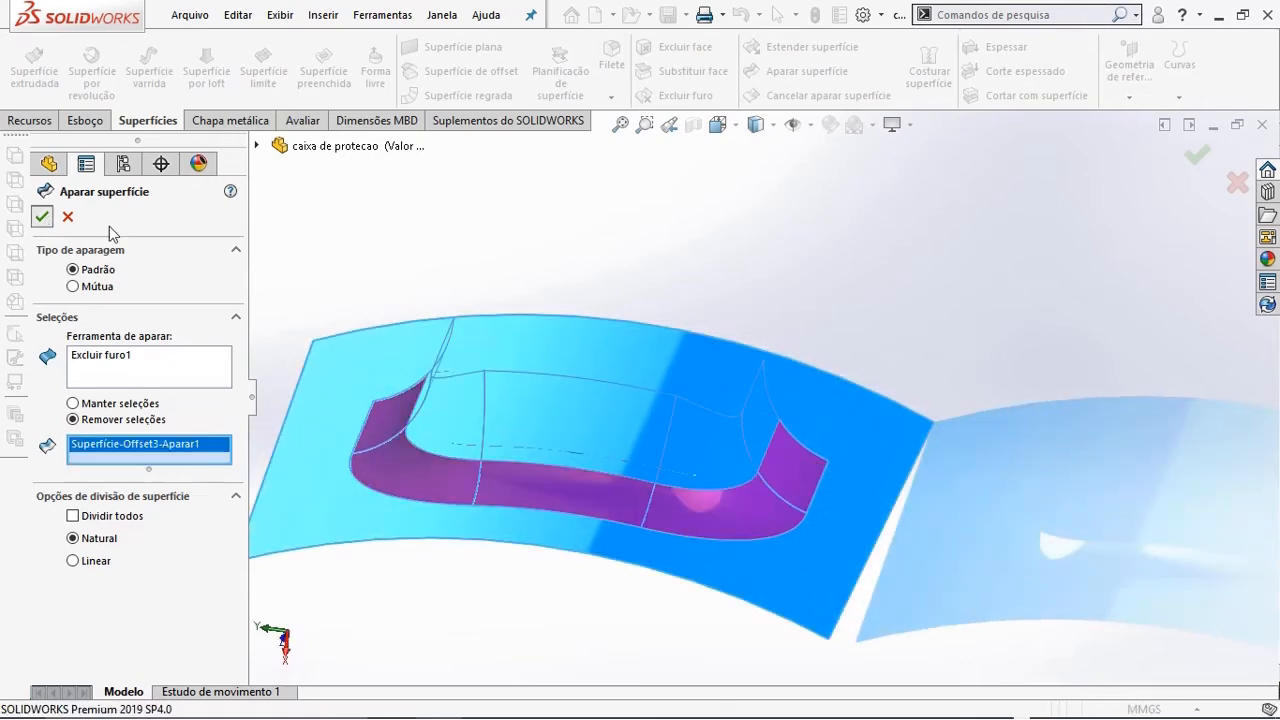
pyautogui.moveTo(793, 265); pyautogui.dragTo(746, 389, button='middle')
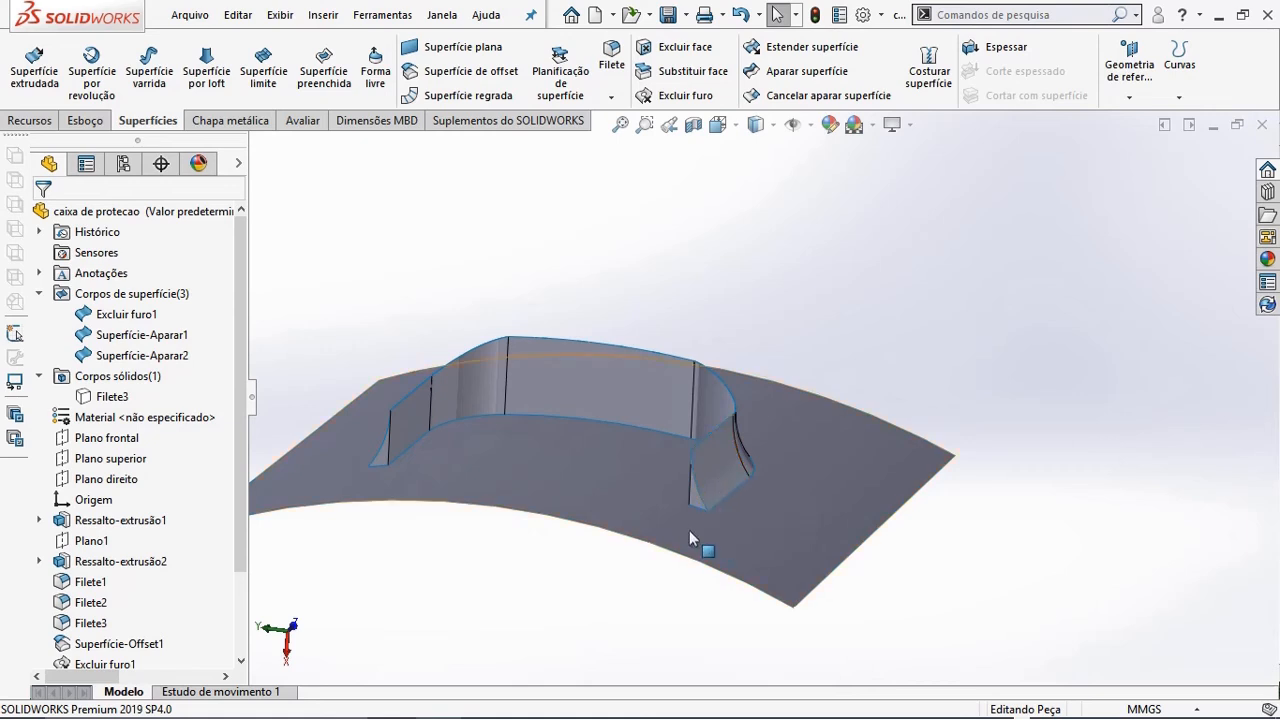
# - Knit the trimmed fillet surface and the trimmed wall surface into one surface body
pyautogui.scroll(-6, 701, 505)
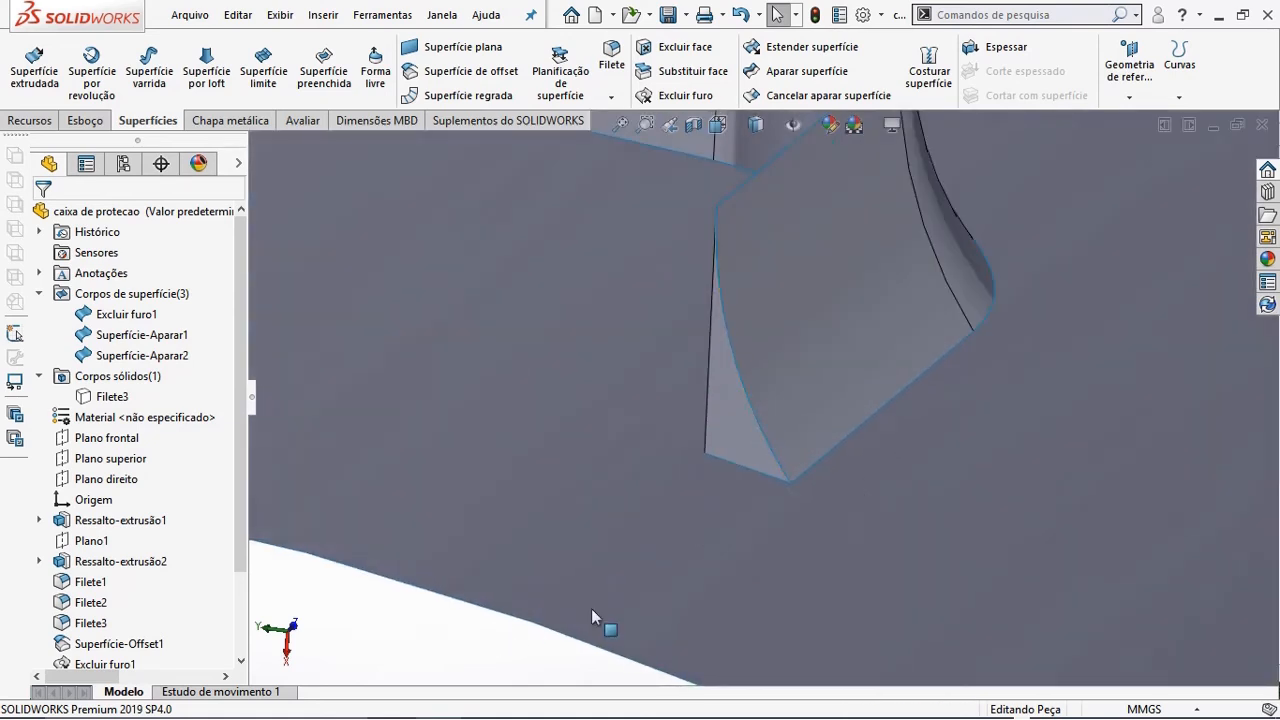
pyautogui.click(929, 70)
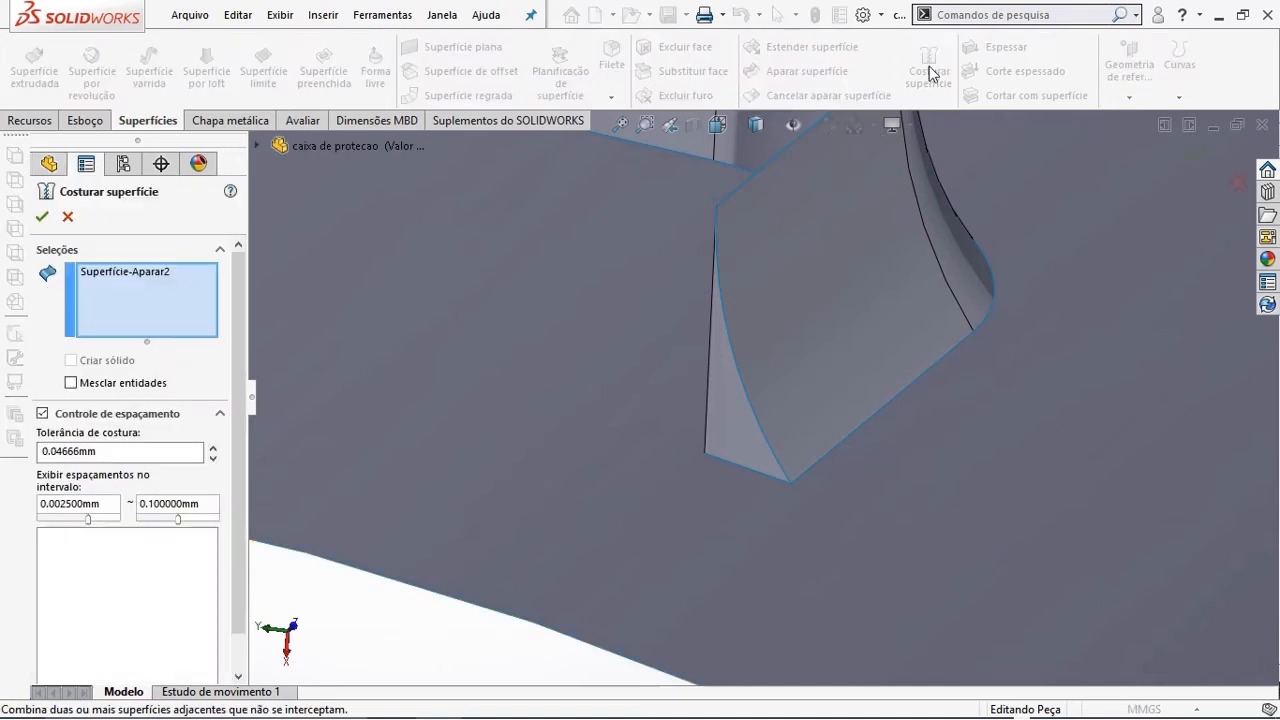
pyautogui.click(730, 405)
pyautogui.scroll(5, 730, 400)
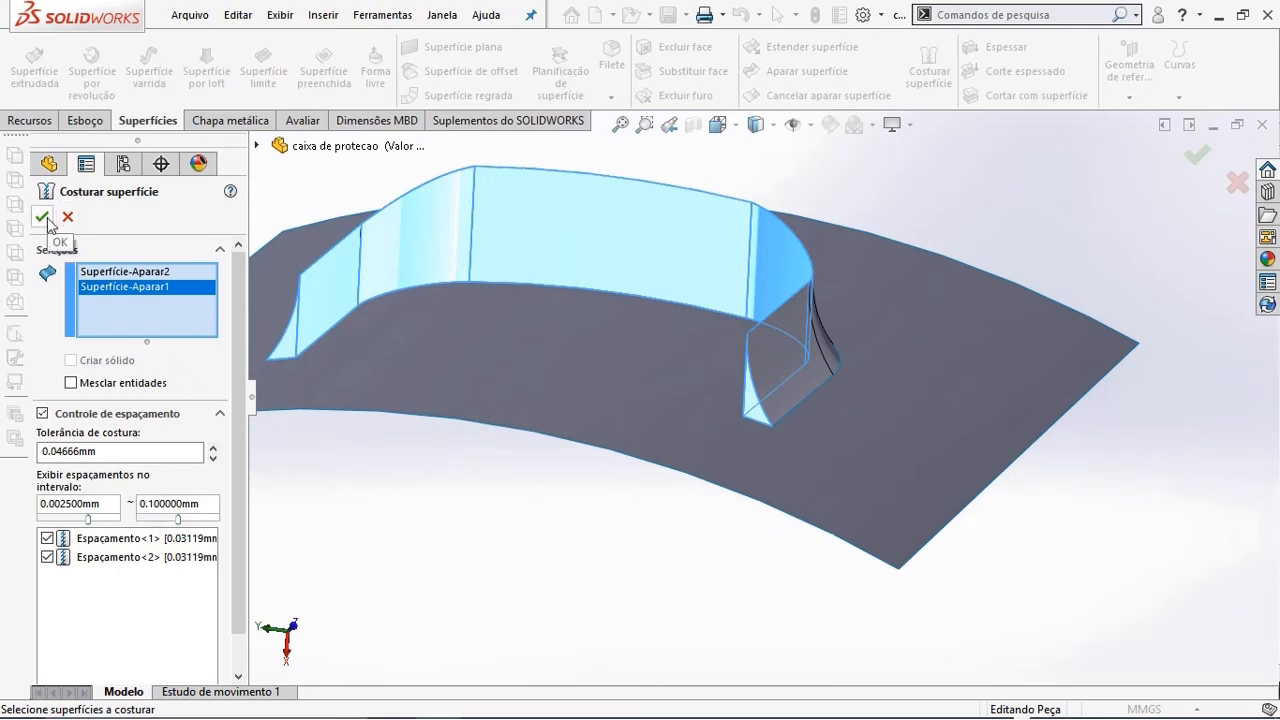
pyautogui.press('Return')
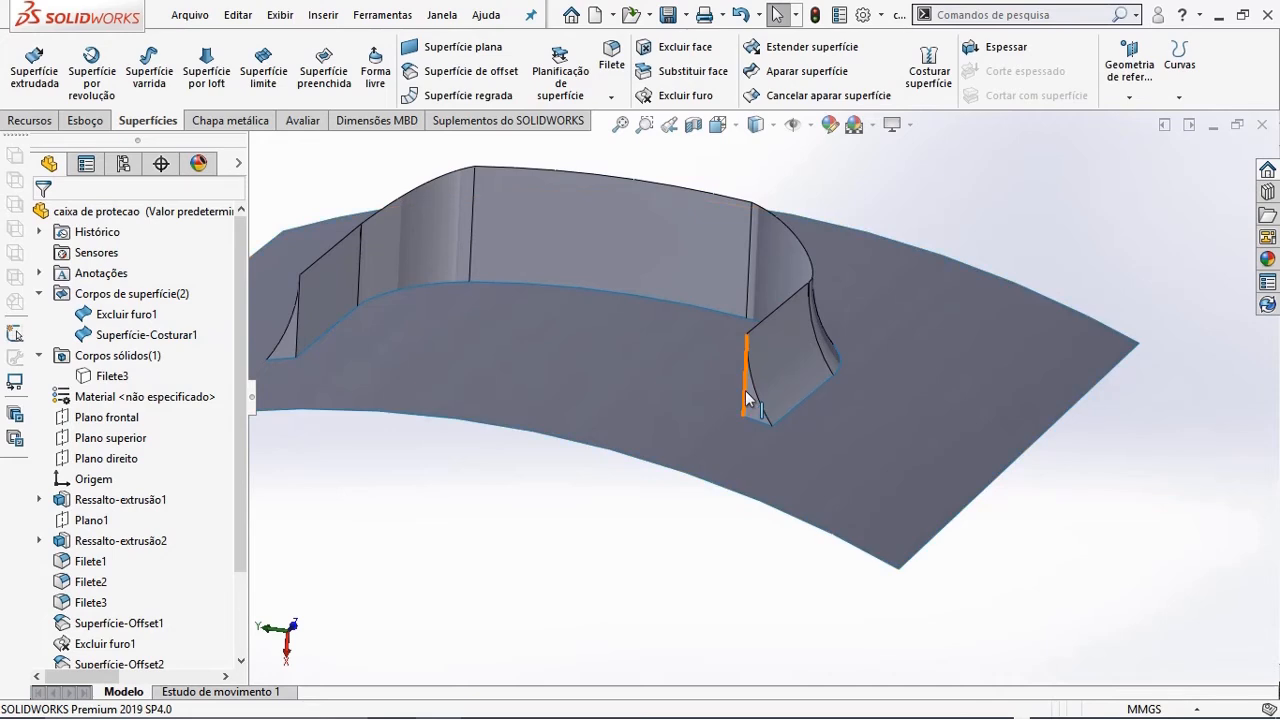
# - Trim away the plate surface surrounding the wall-and-fillet footprint, using the knitted wall-and-fillet surface as the trim tool
pyautogui.moveTo(594, 537); pyautogui.dragTo(521, 483, button='middle')
pyautogui.scroll(-3, 400, 275)
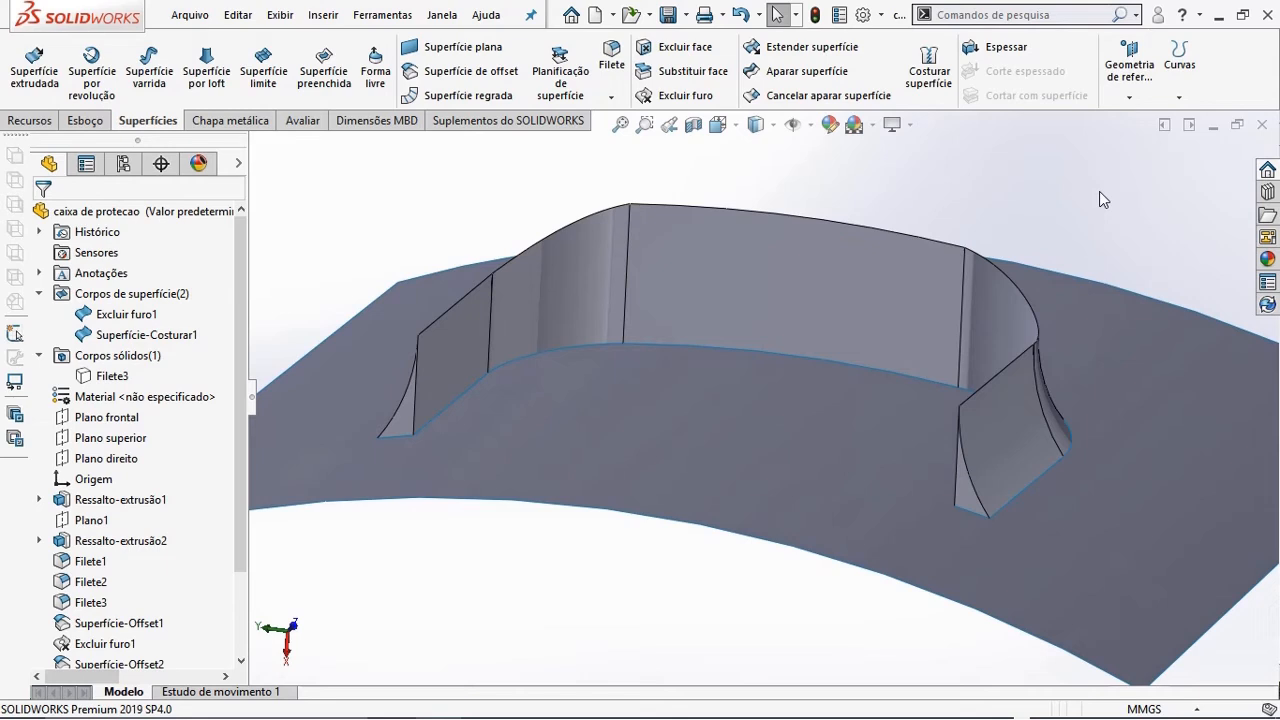
pyautogui.click(812, 71)
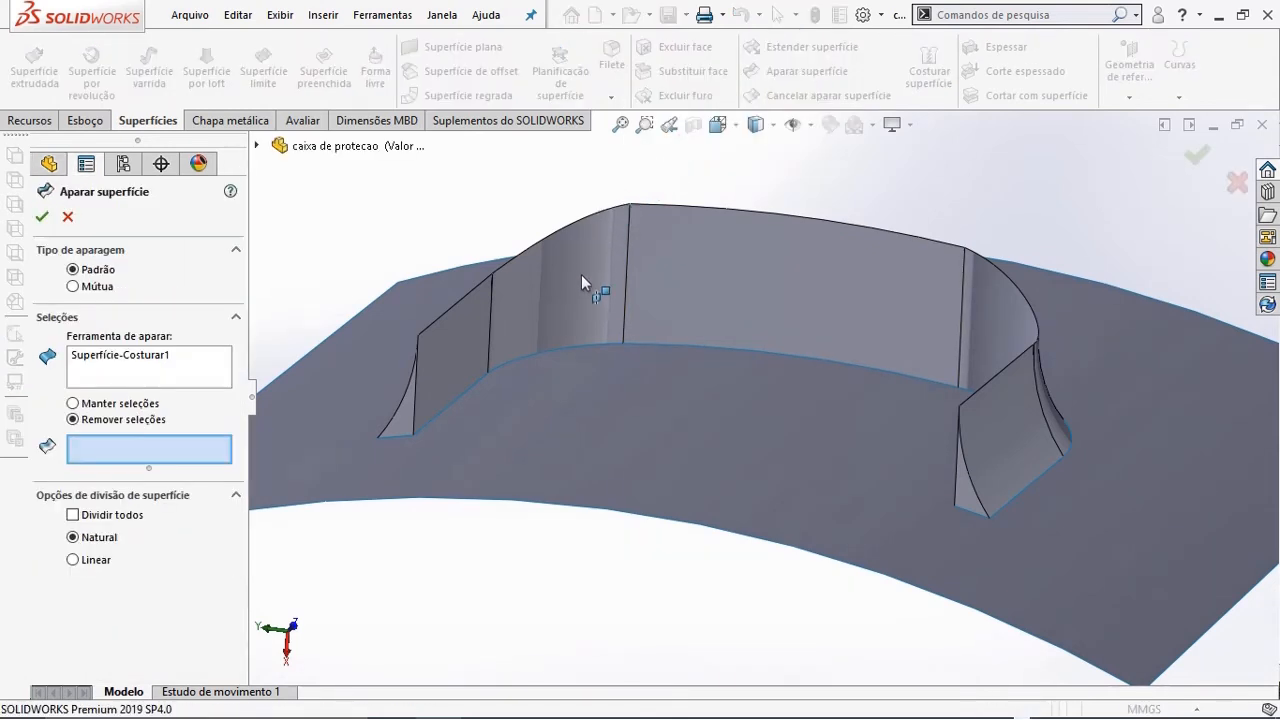
pyautogui.click(102, 356)
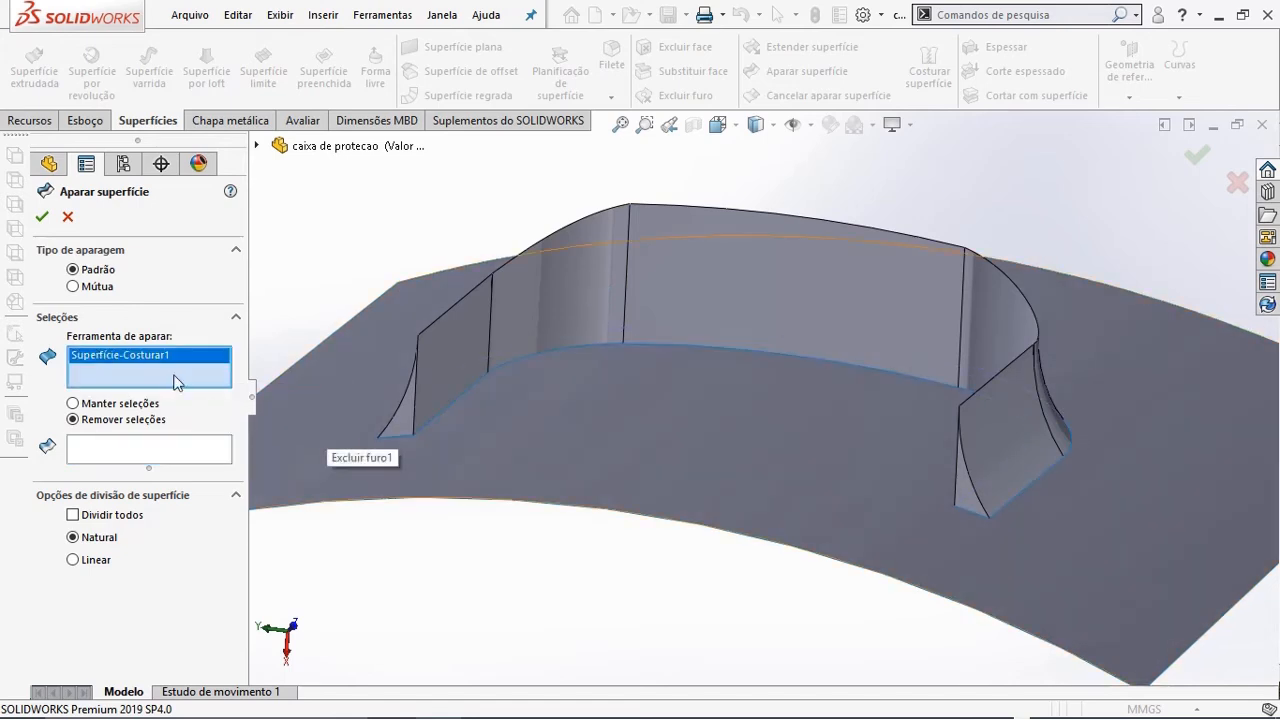
pyautogui.click(531, 316)
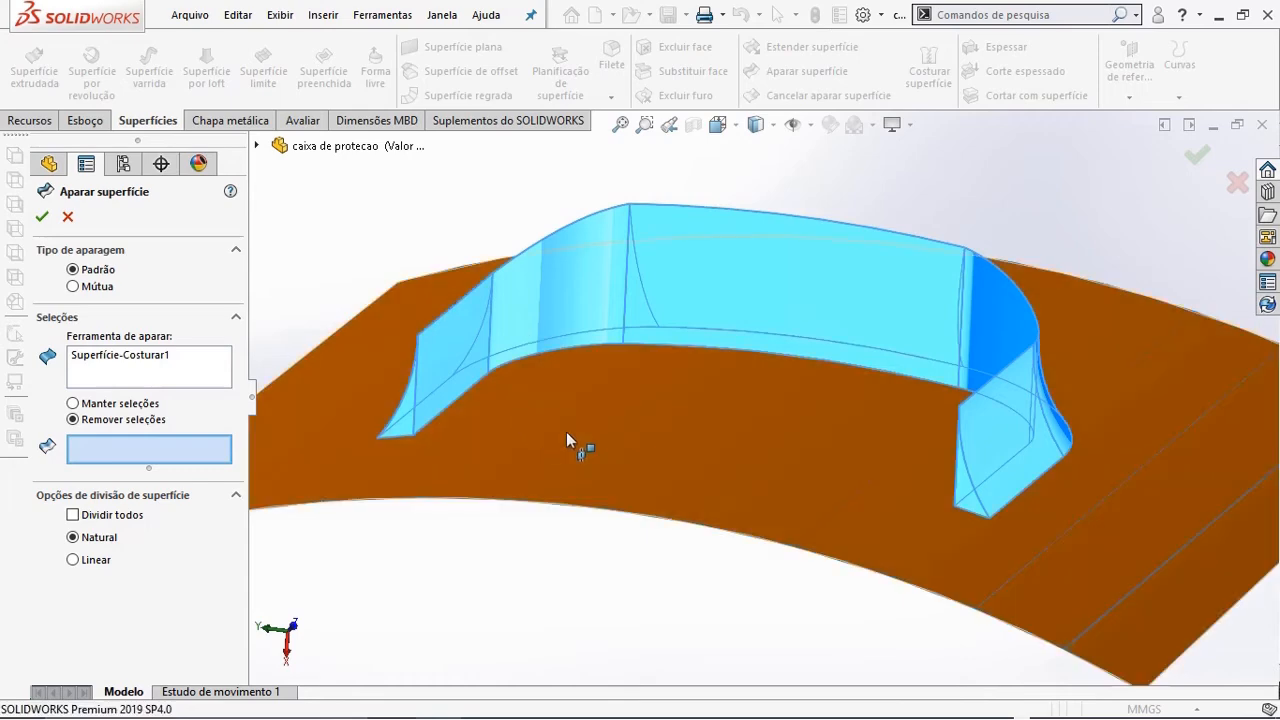
pyautogui.click(566, 431)
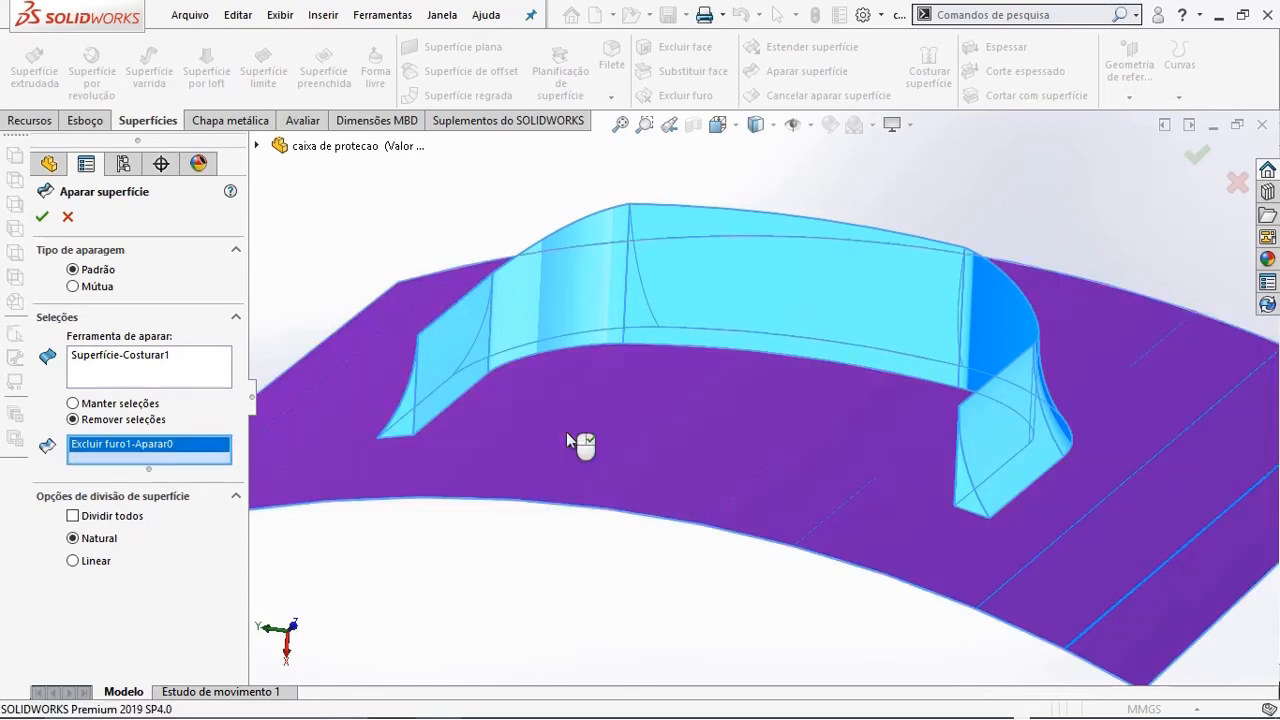
pyautogui.press('Return')
# - Knit the trimmed plate strip and the knitted wall-and-fillet surface into one body
pyautogui.moveTo(604, 486); pyautogui.dragTo(600, 312, button='middle')
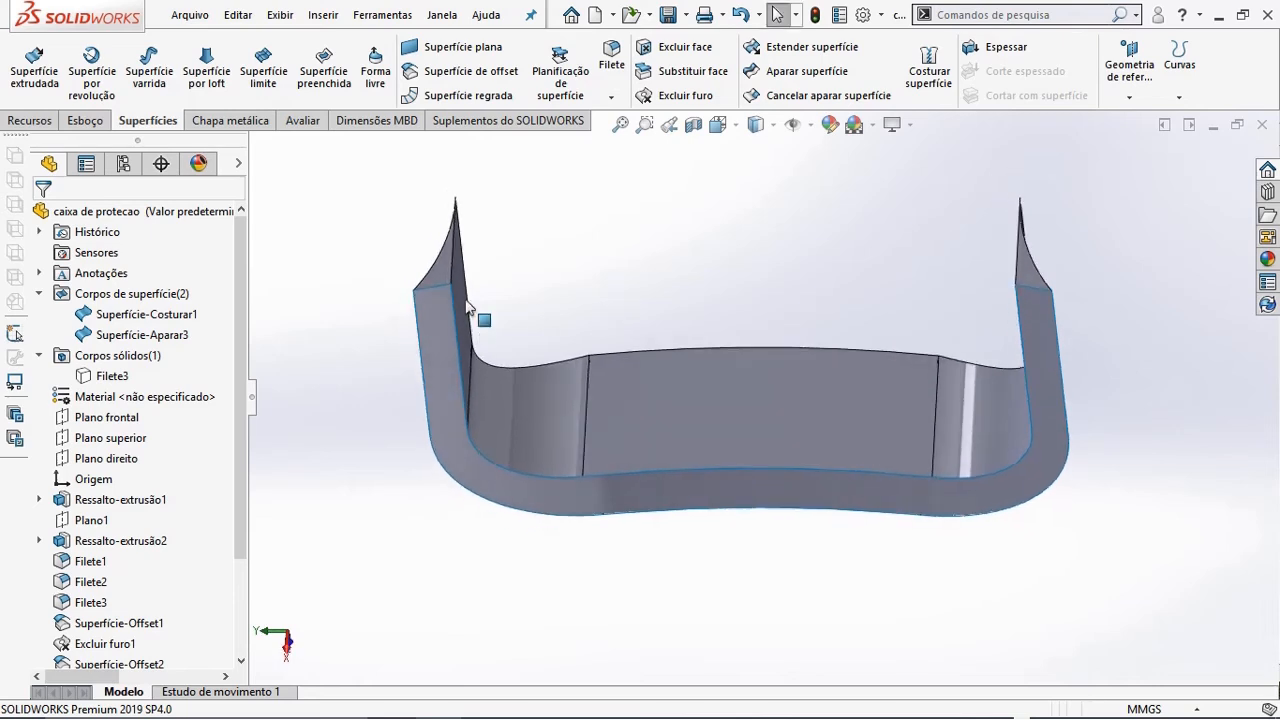
pyautogui.click(929, 72)
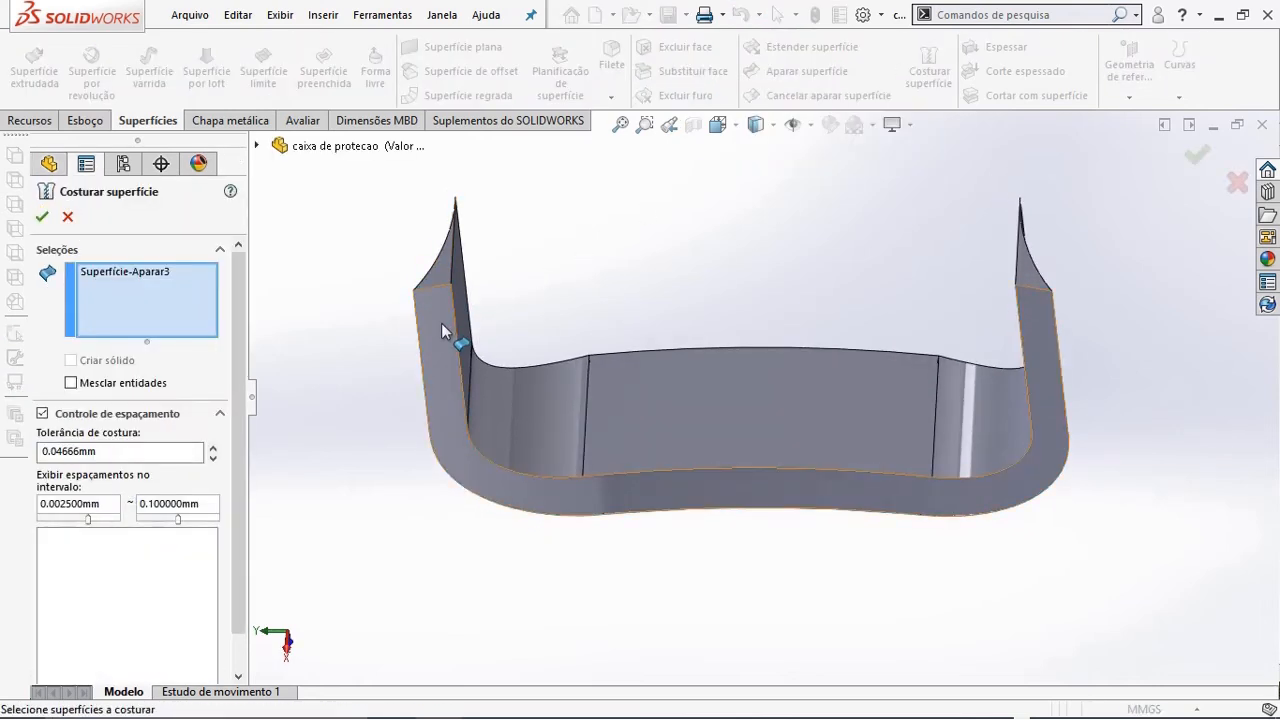
pyautogui.click(440, 283)
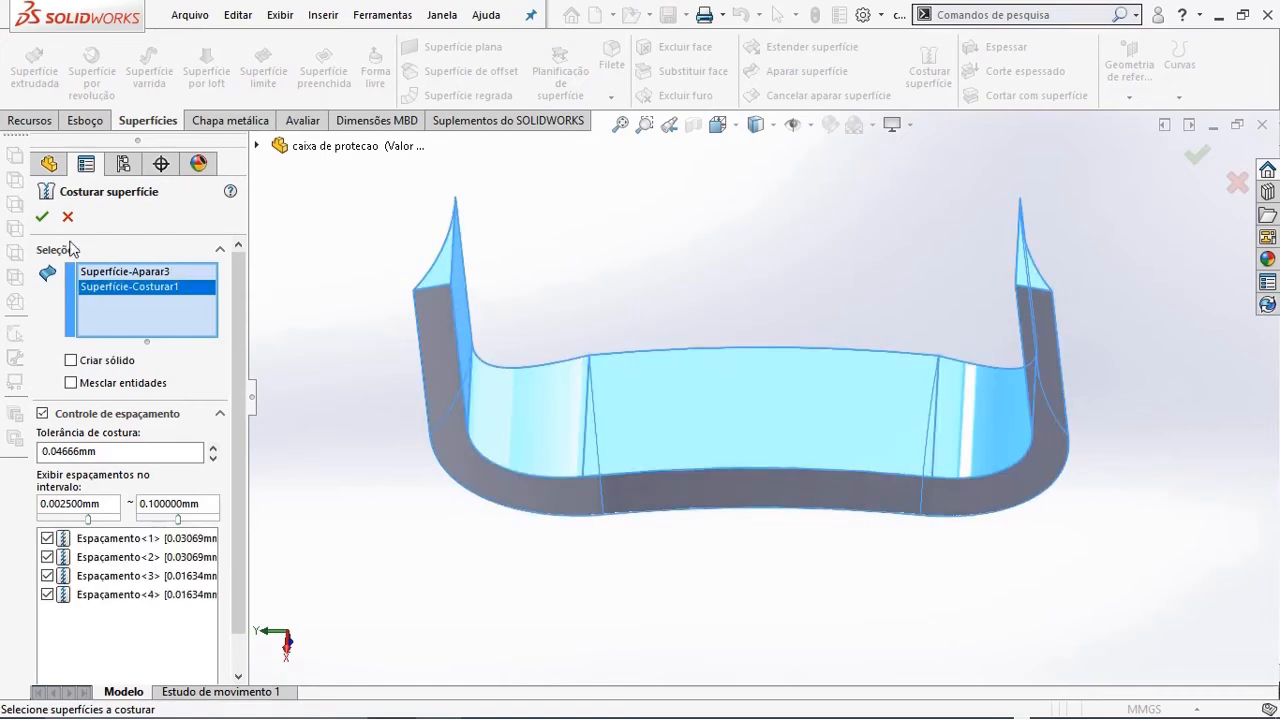
pyautogui.click(42, 217)
# - Edit the last knit feature, Superfície-Costurar2, so that it creates a solid from the closed surfaces
pyautogui.moveTo(600, 271); pyautogui.dragTo(481, 411, button='middle')
pyautogui.scroll(-3, 243, 446)
pyautogui.click(176, 646)
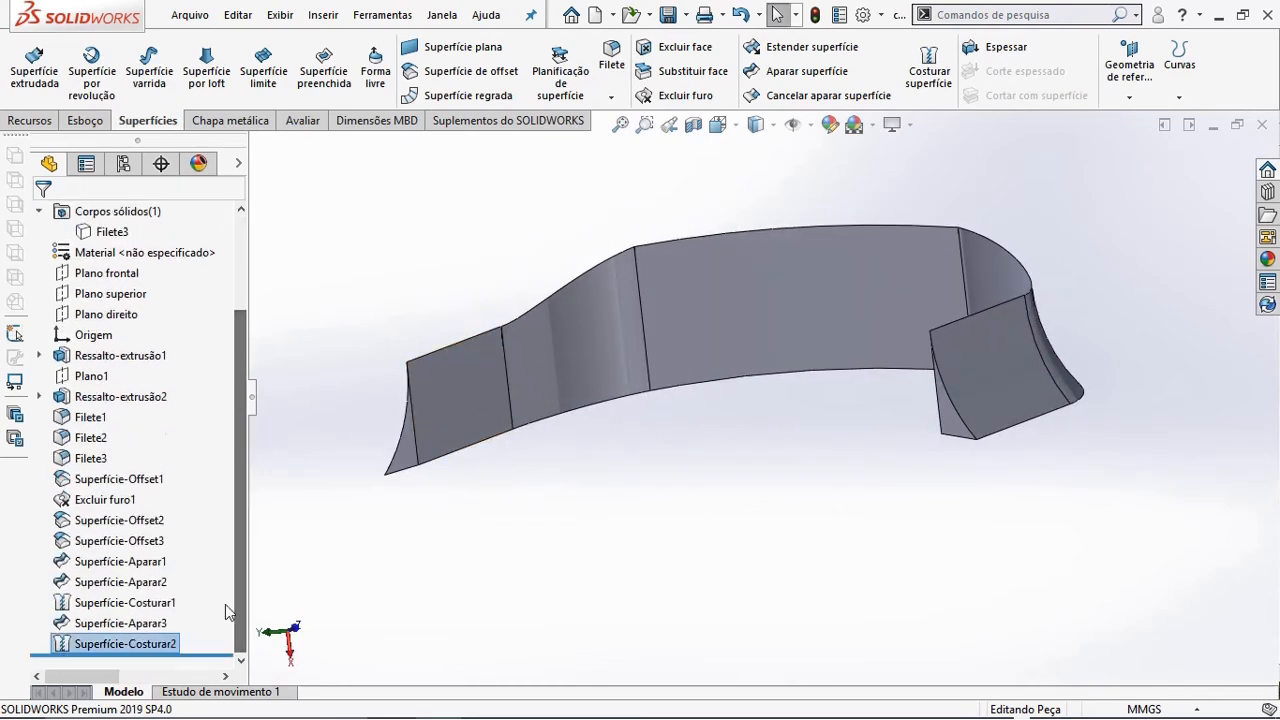
pyautogui.rightClick(161, 648)
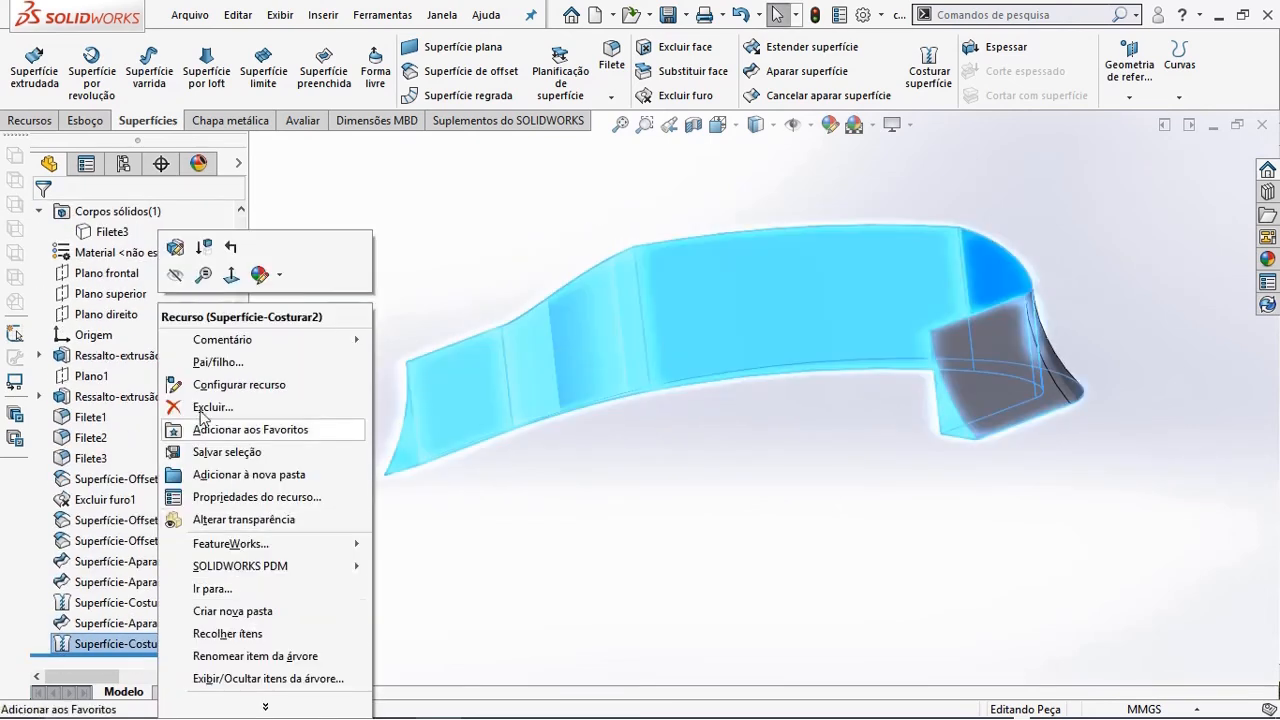
pyautogui.click(177, 248)
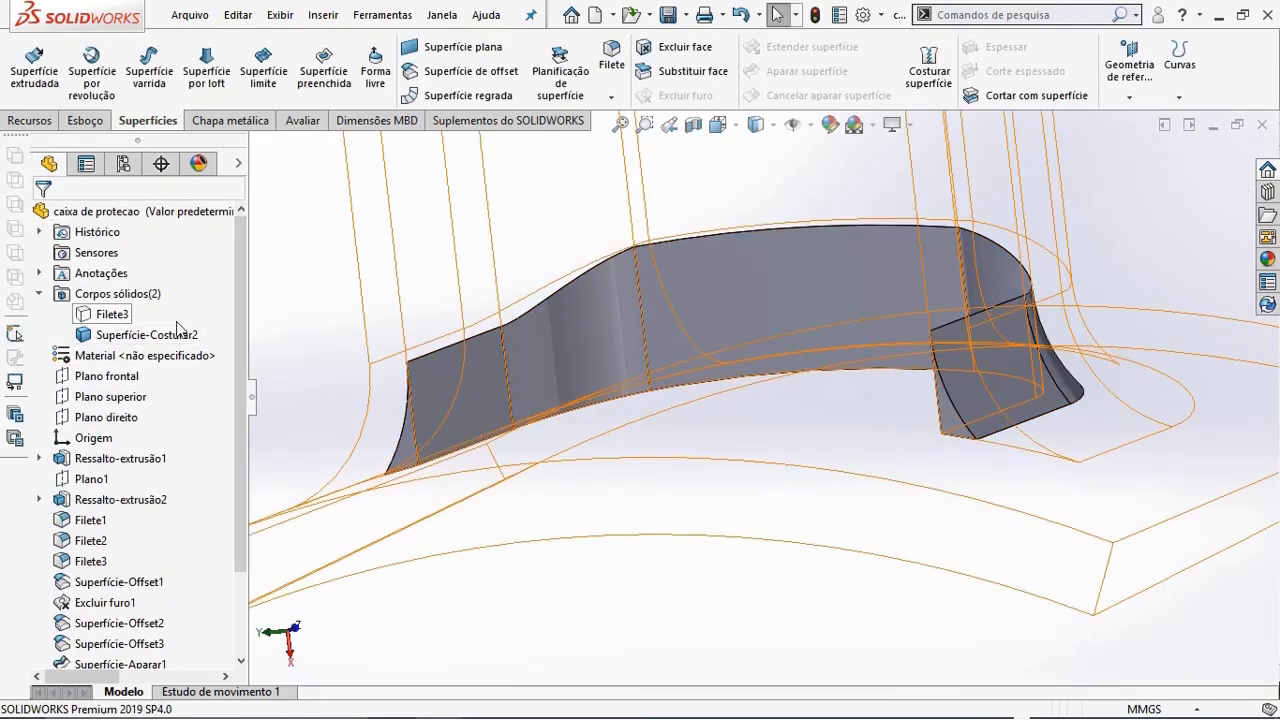
# - Show the hidden solid body Filete3 together with the knitted solid
pyautogui.moveTo(913, 393)
pyautogui.mouseDown(button='middle')
pyautogui.moveTo(940, 420)
pyautogui.moveTo(1051, 406)
pyautogui.moveTo(889, 395)
pyautogui.moveTo(894, 406)
pyautogui.mouseUp(button='middle')
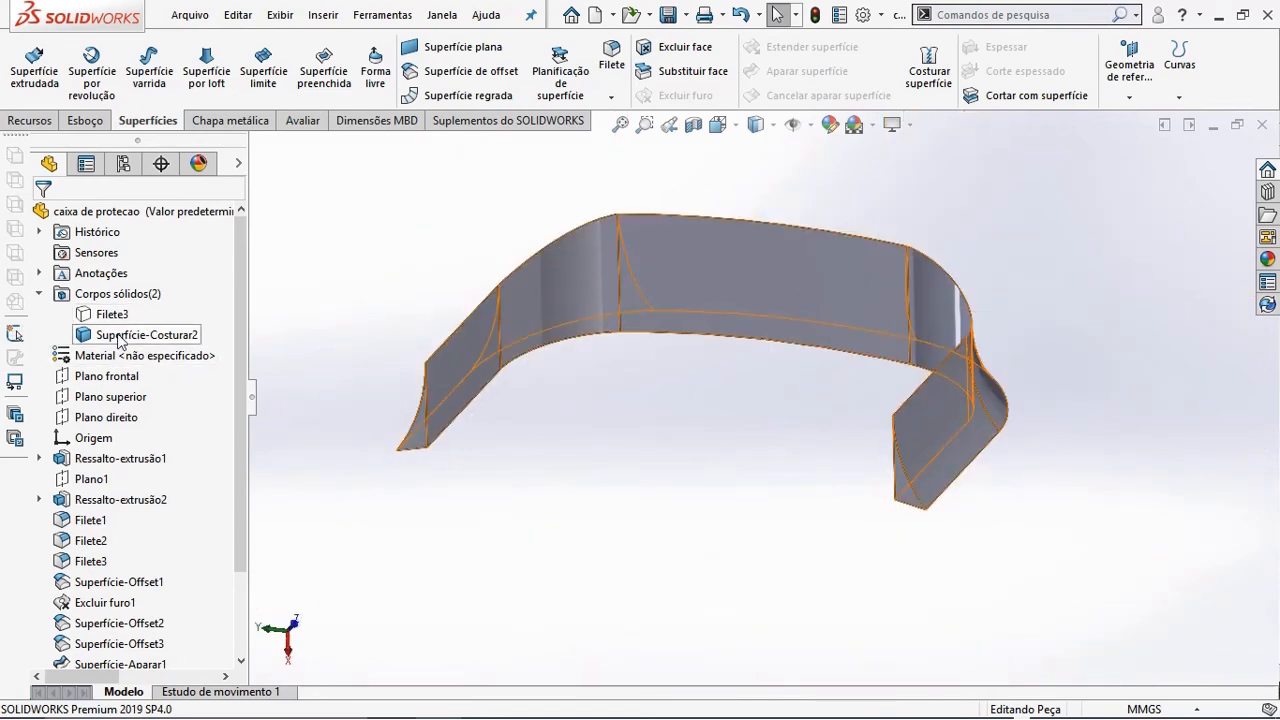
pyautogui.rightClick(113, 316)
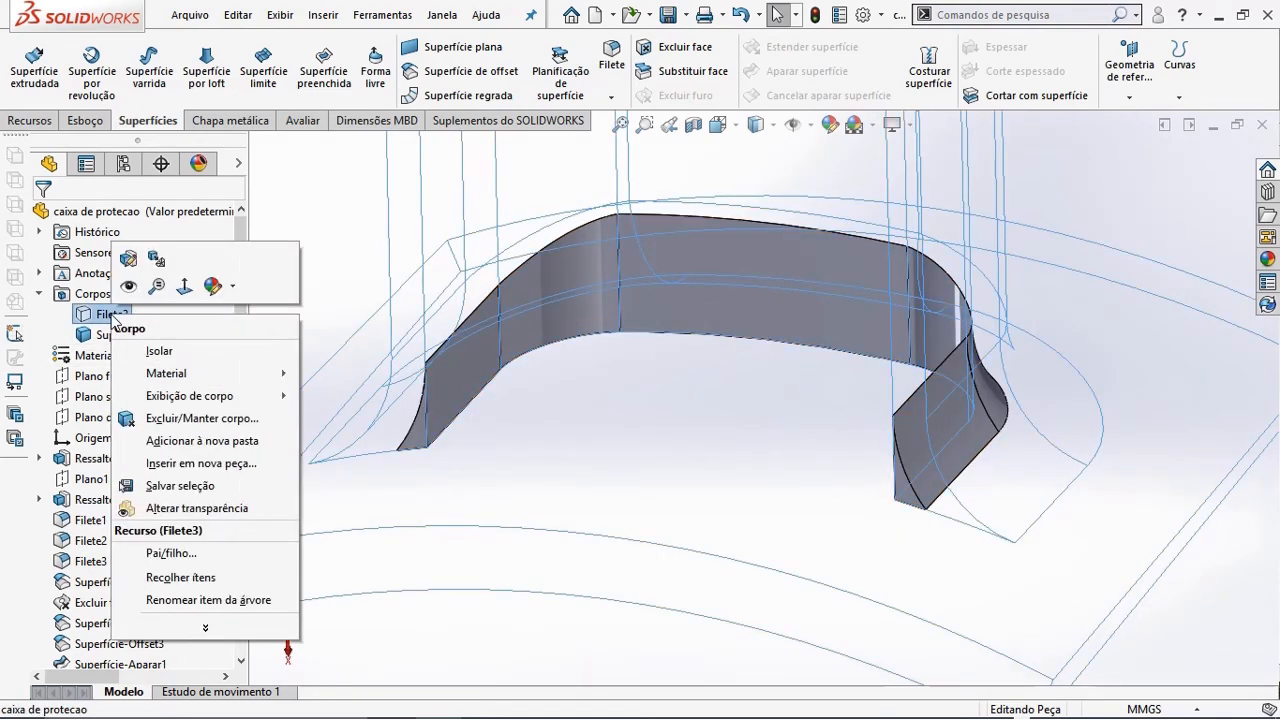
pyautogui.click(131, 292)
pyautogui.scroll(5, 467, 505)
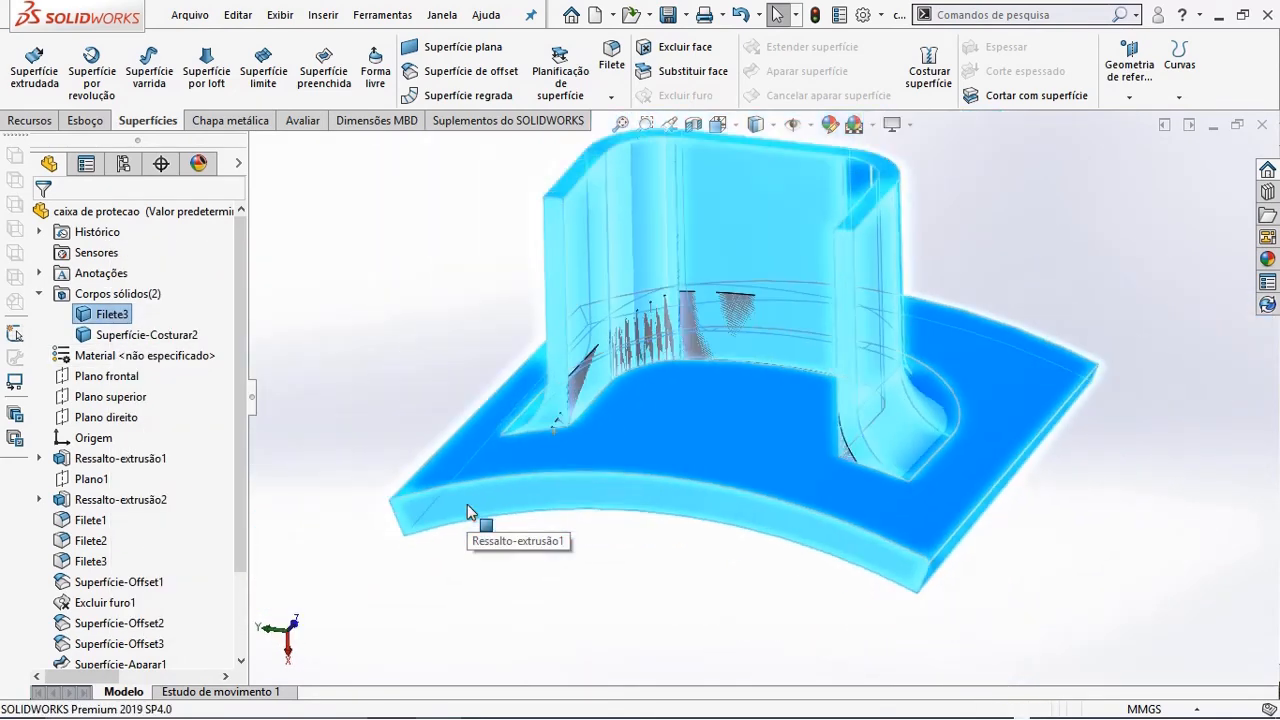
pyautogui.click(686, 576)
pyautogui.moveTo(686, 576)
pyautogui.mouseDown(button='middle')
pyautogui.moveTo(786, 580)
pyautogui.moveTo(680, 594)
pyautogui.moveTo(684, 580)
pyautogui.moveTo(686, 591)
pyautogui.mouseUp(button='middle')
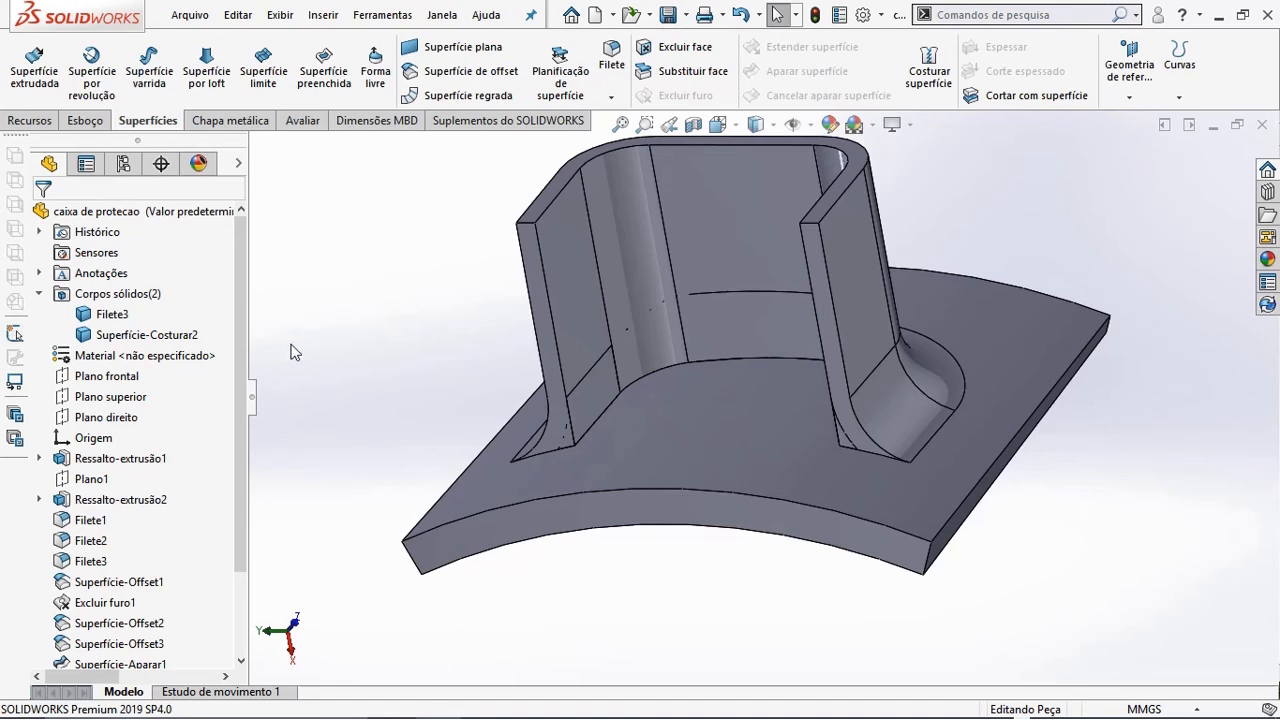
# - Combine the solid bodies with the Subtract operation, using Filete3 as the main body and Superfície-Costurar2 as the body to subtract
pyautogui.click(323, 16)
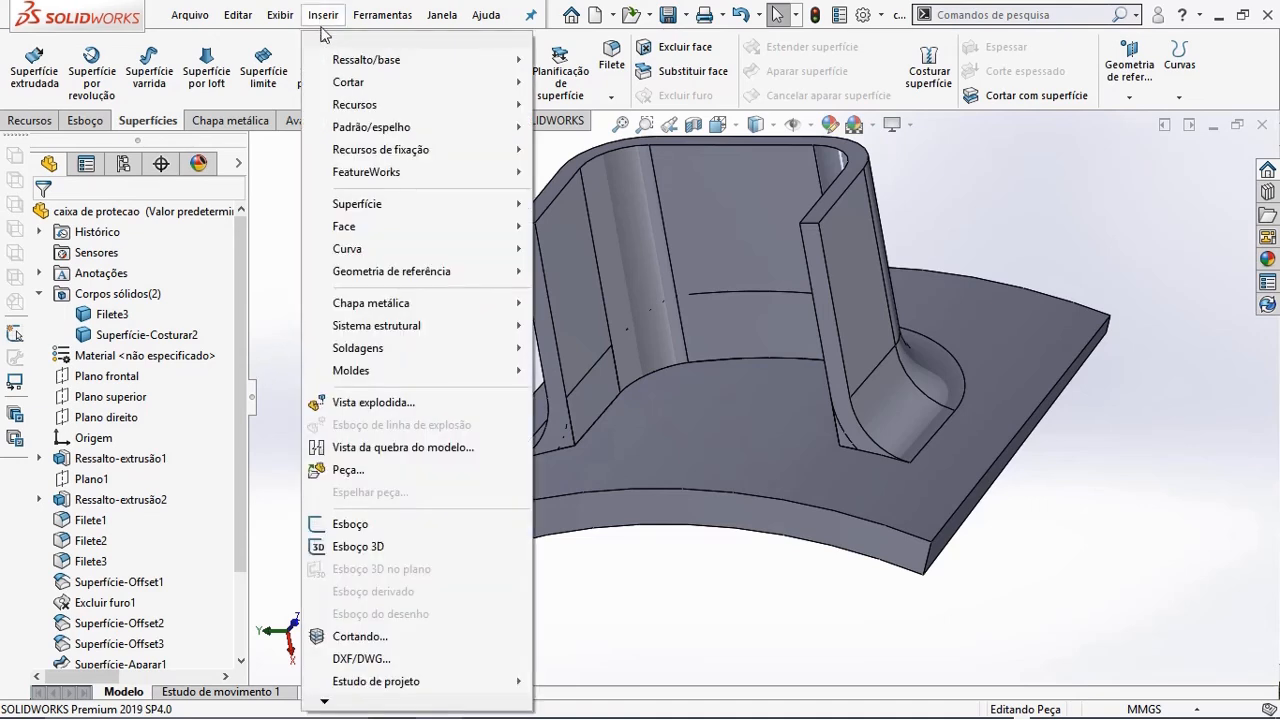
pyautogui.moveTo(410, 105)
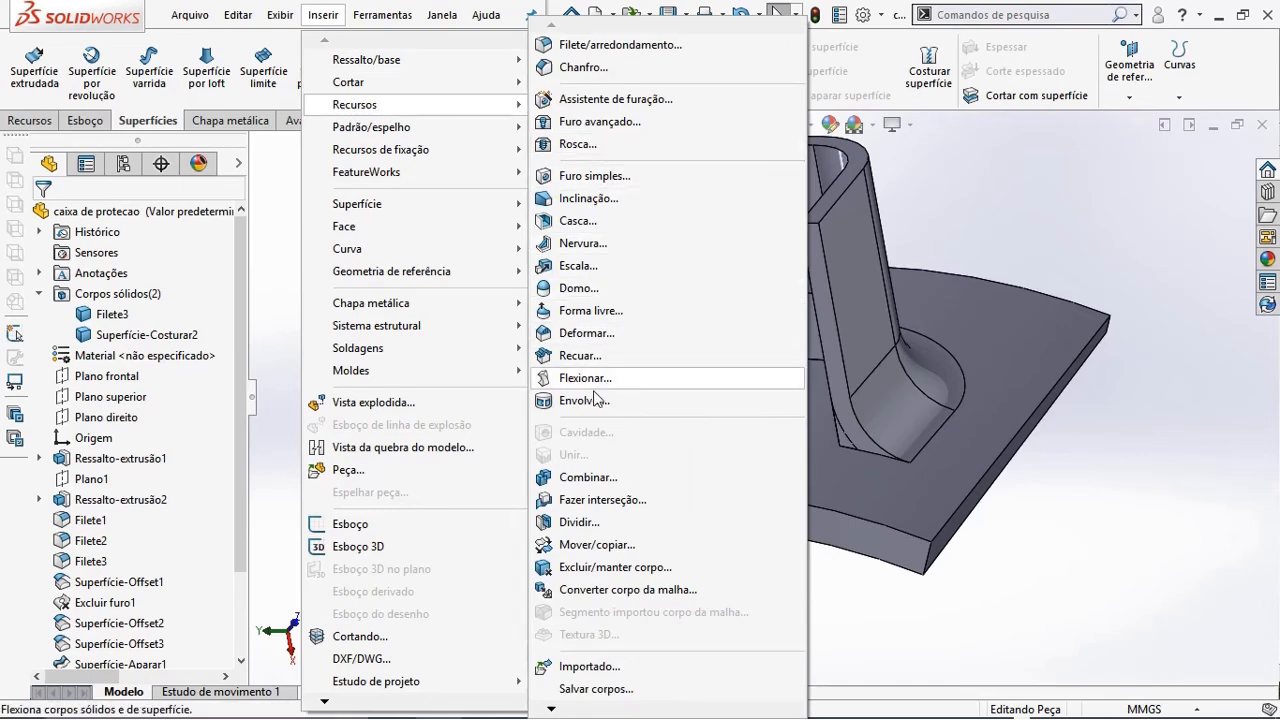
pyautogui.click(582, 477)
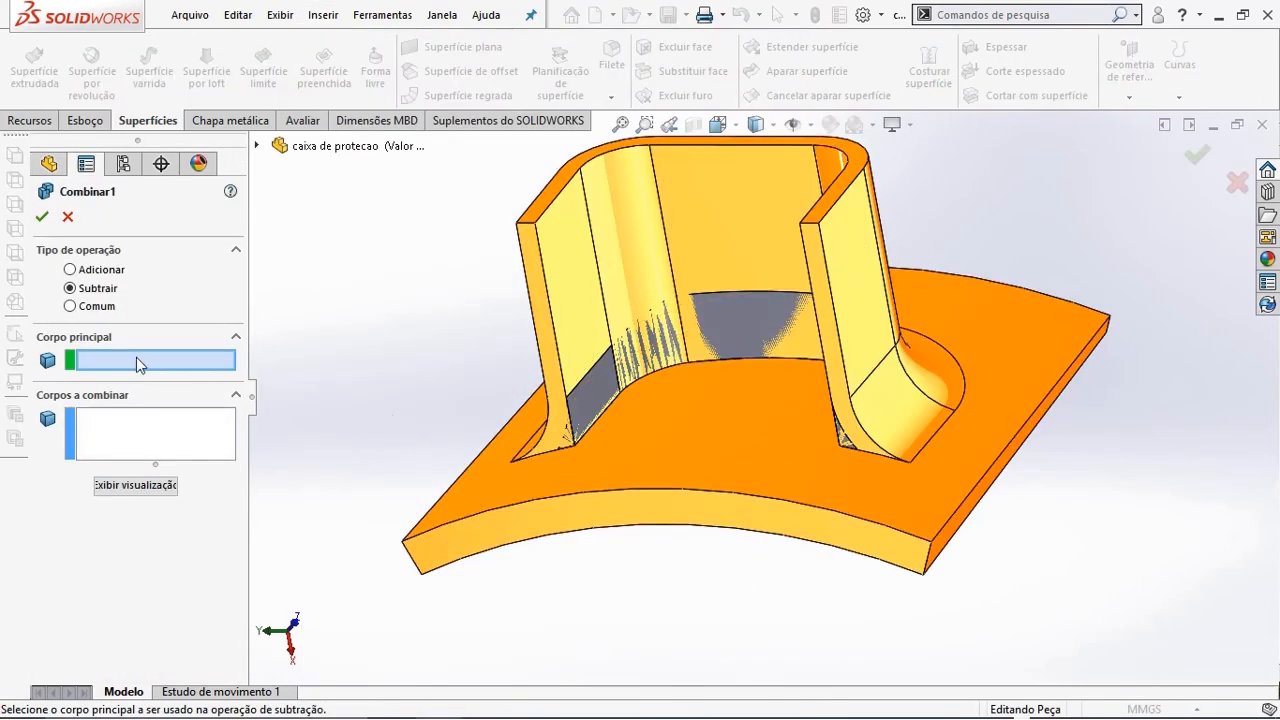
pyautogui.click(98, 290)
pyautogui.click(256, 145)
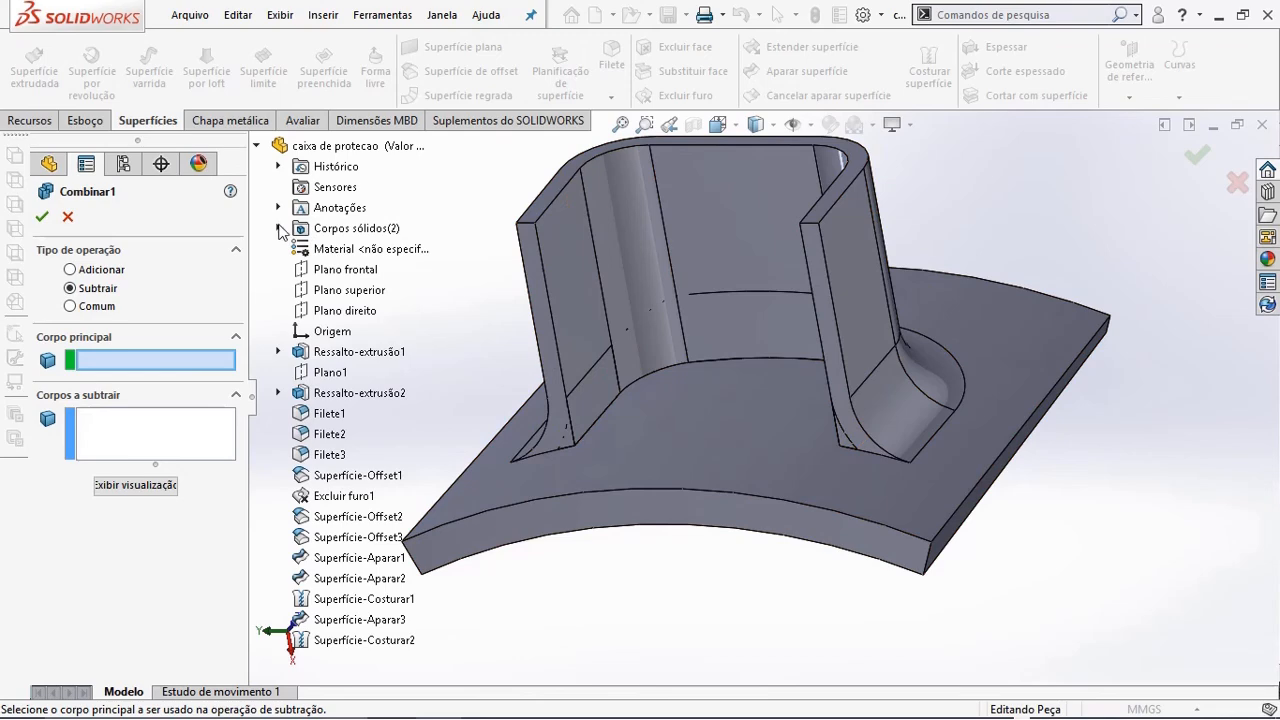
pyautogui.click(279, 229)
pyautogui.click(362, 250)
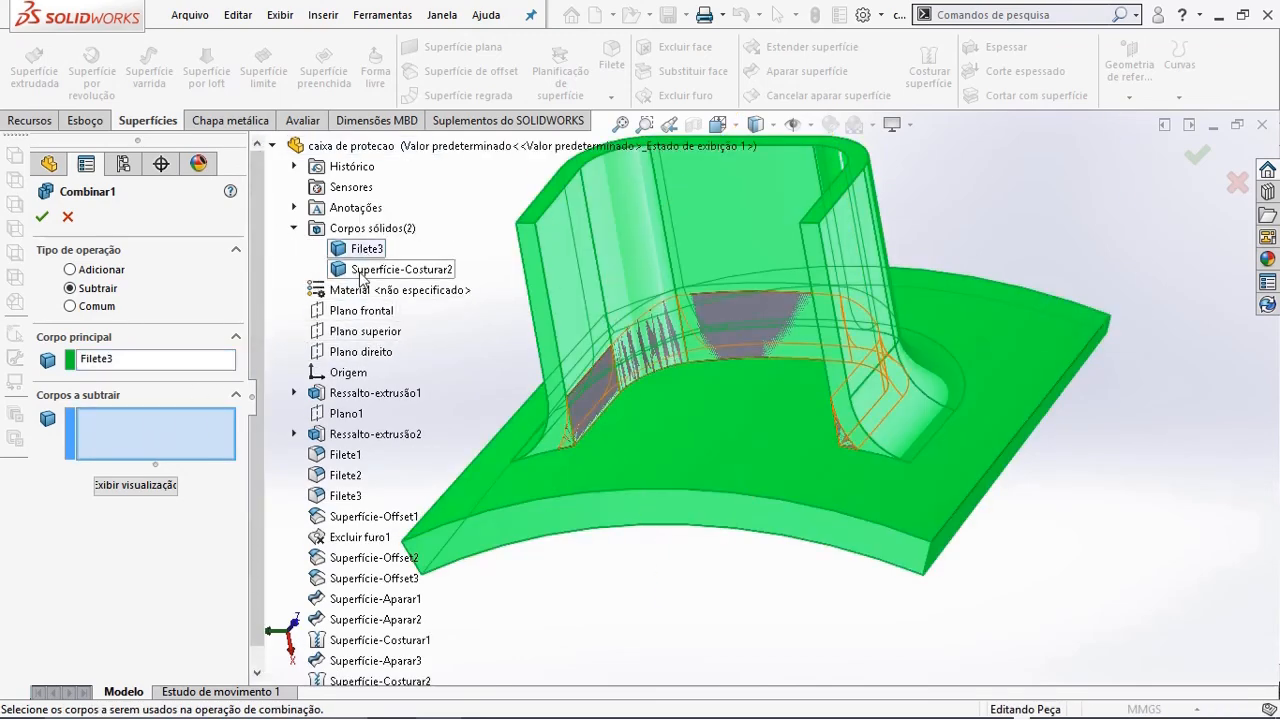
pyautogui.click(390, 270)
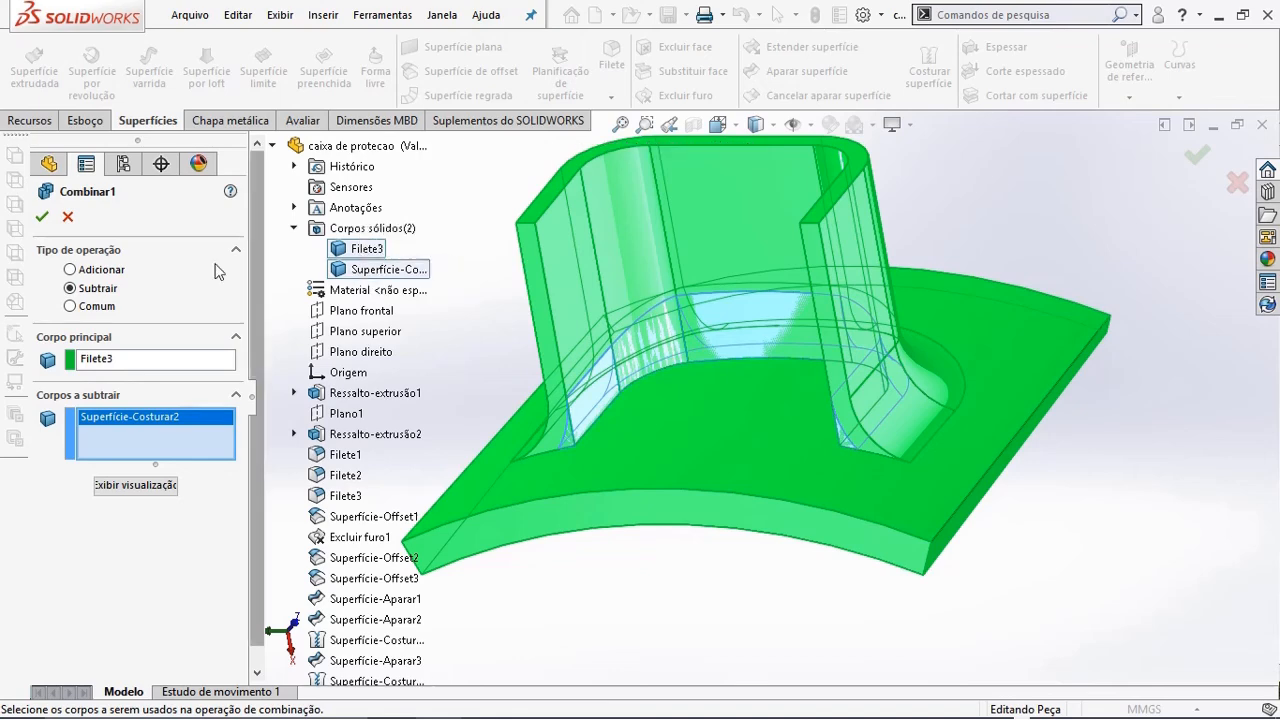
pyautogui.click(42, 216)
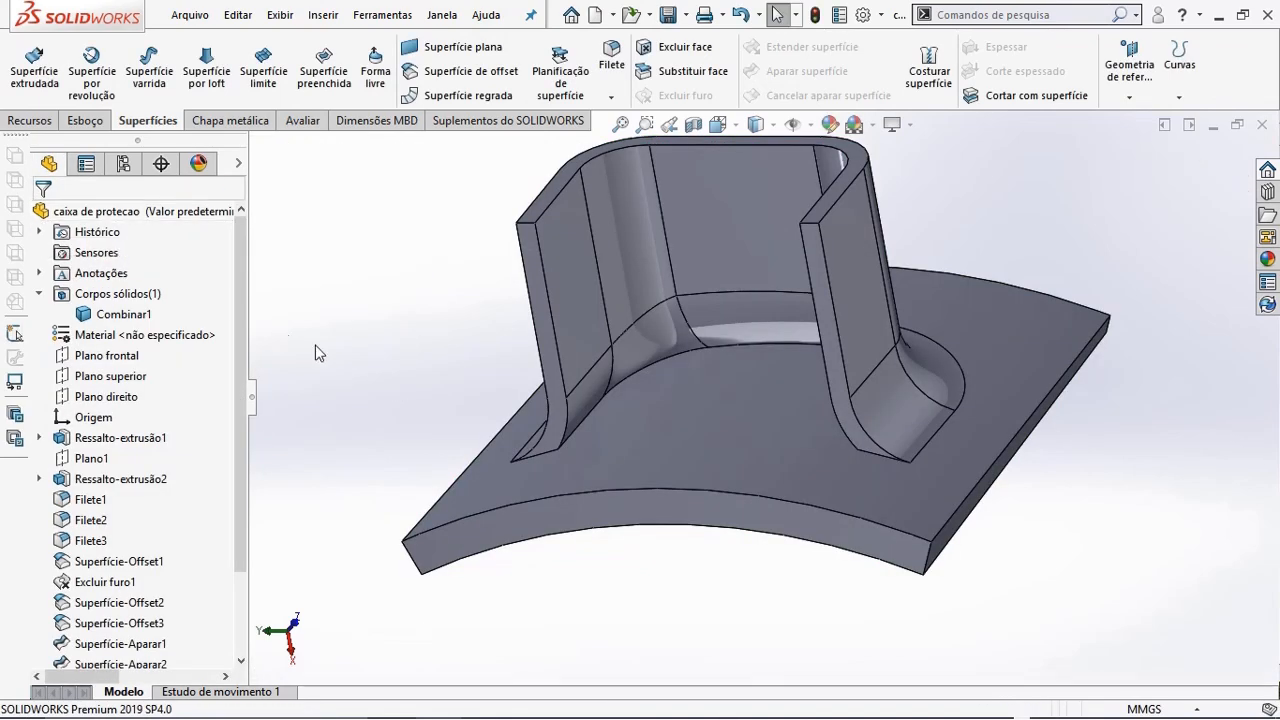
# - Run a thickness analysis of the combined part for thin regions with a 3.00 mm target and examine the walls and fillets
pyautogui.moveTo(430, 387)
pyautogui.mouseDown(button='middle')
pyautogui.moveTo(542, 311)
pyautogui.moveTo(426, 360)
pyautogui.moveTo(443, 380)
pyautogui.mouseUp(button='middle')
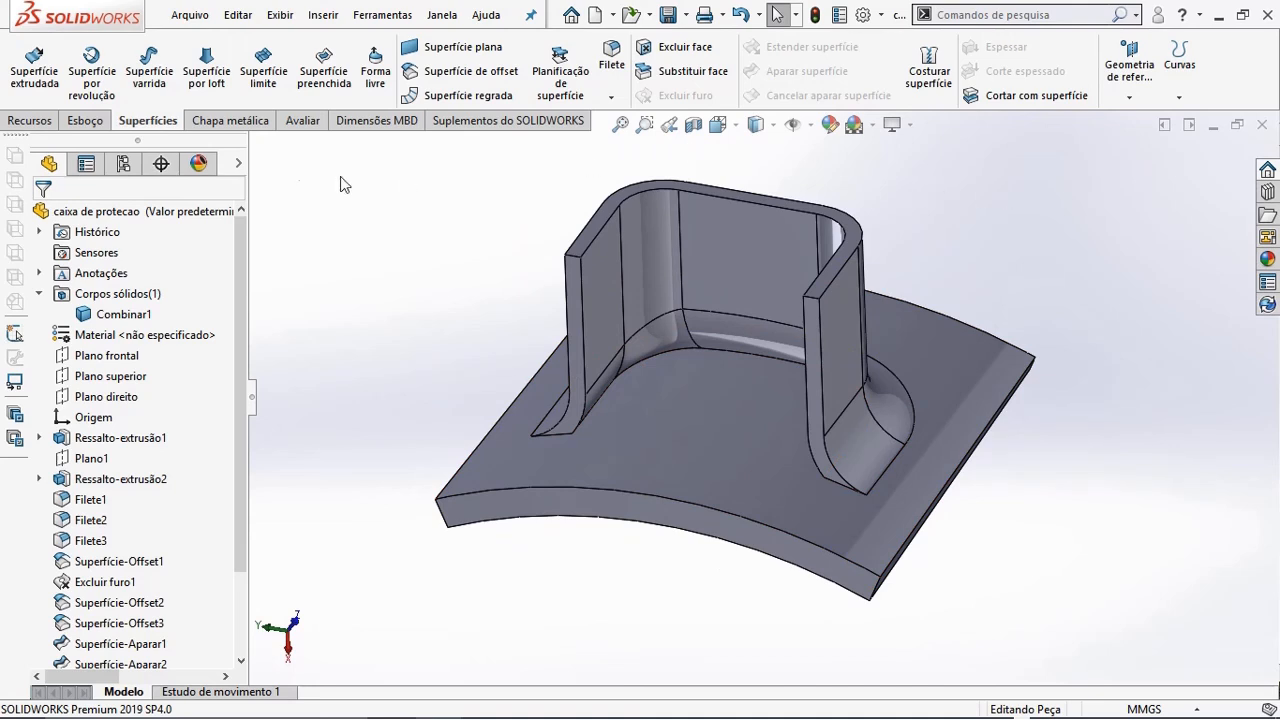
pyautogui.click(302, 120)
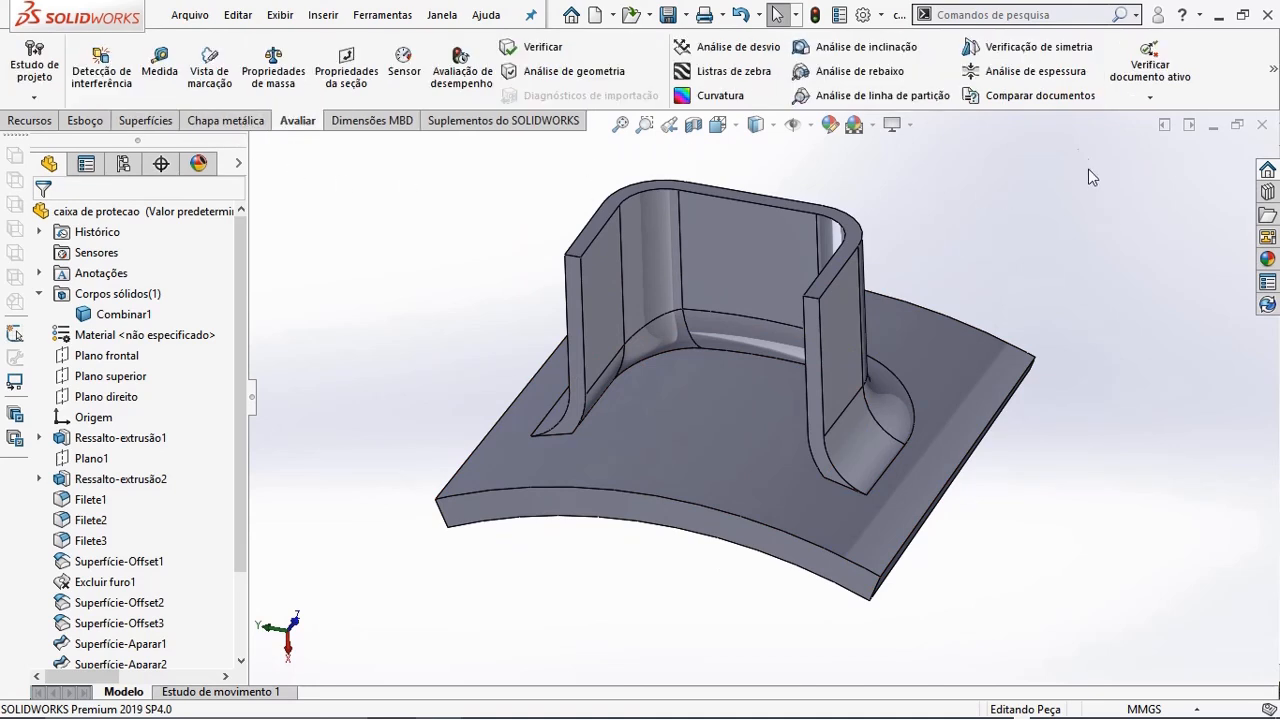
pyautogui.click(1015, 71)
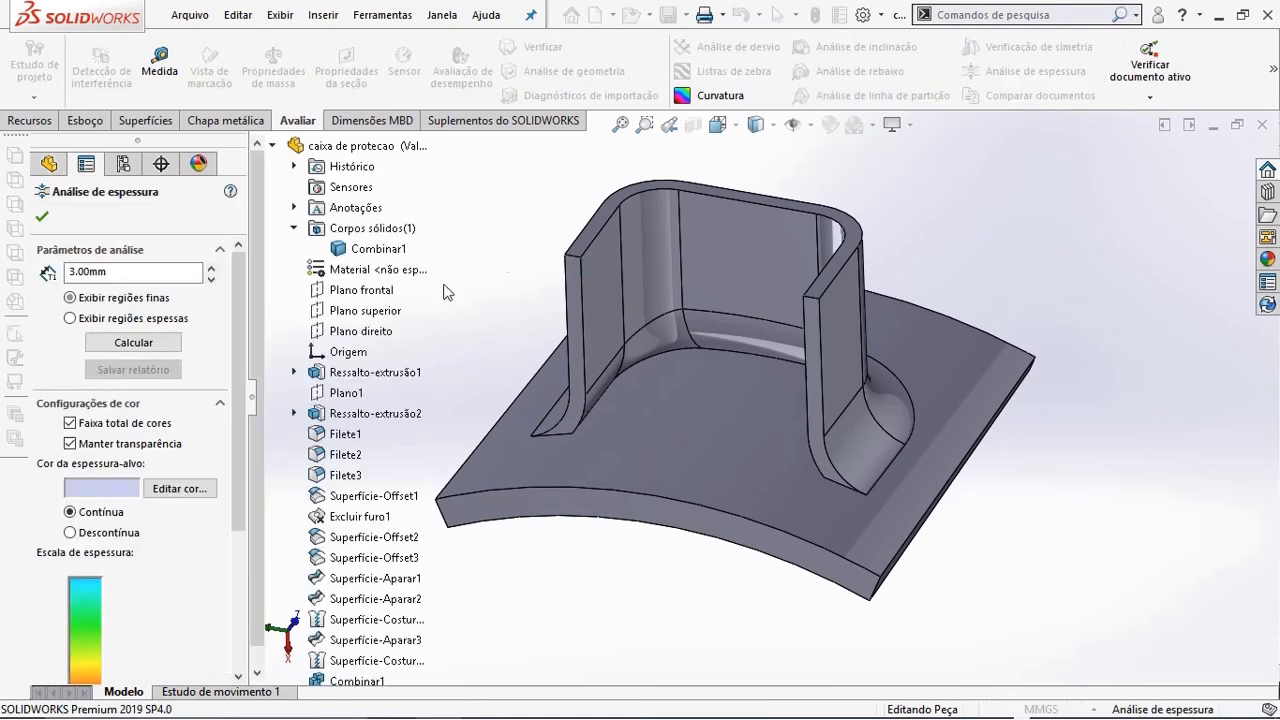
pyautogui.click(143, 342)
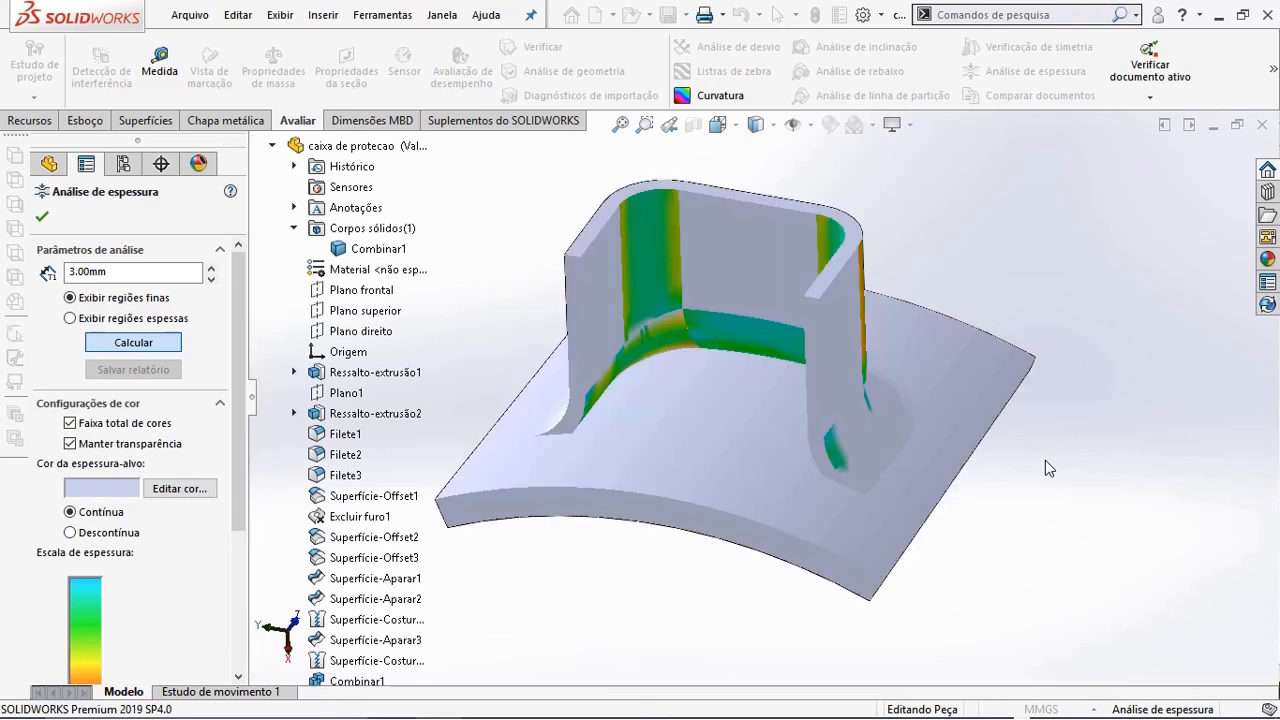
pyautogui.moveTo(1026, 472); pyautogui.dragTo(1010, 596, button='middle')
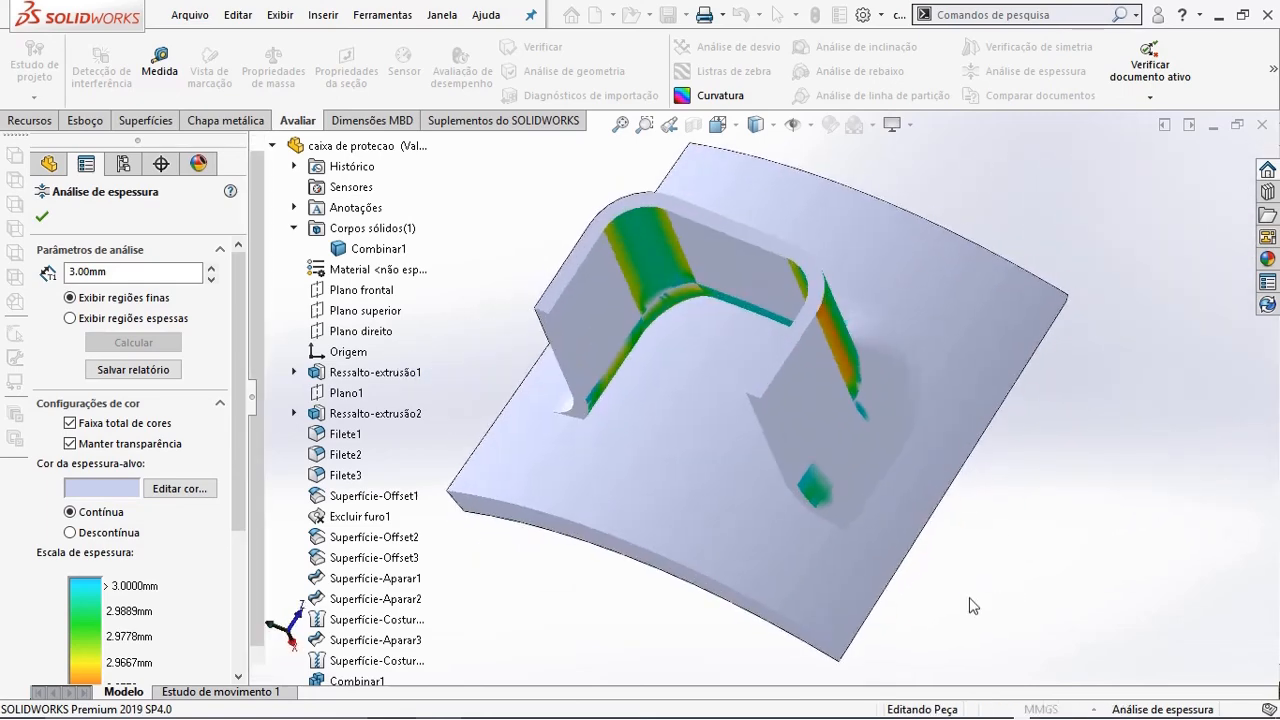
pyautogui.click(42, 216)
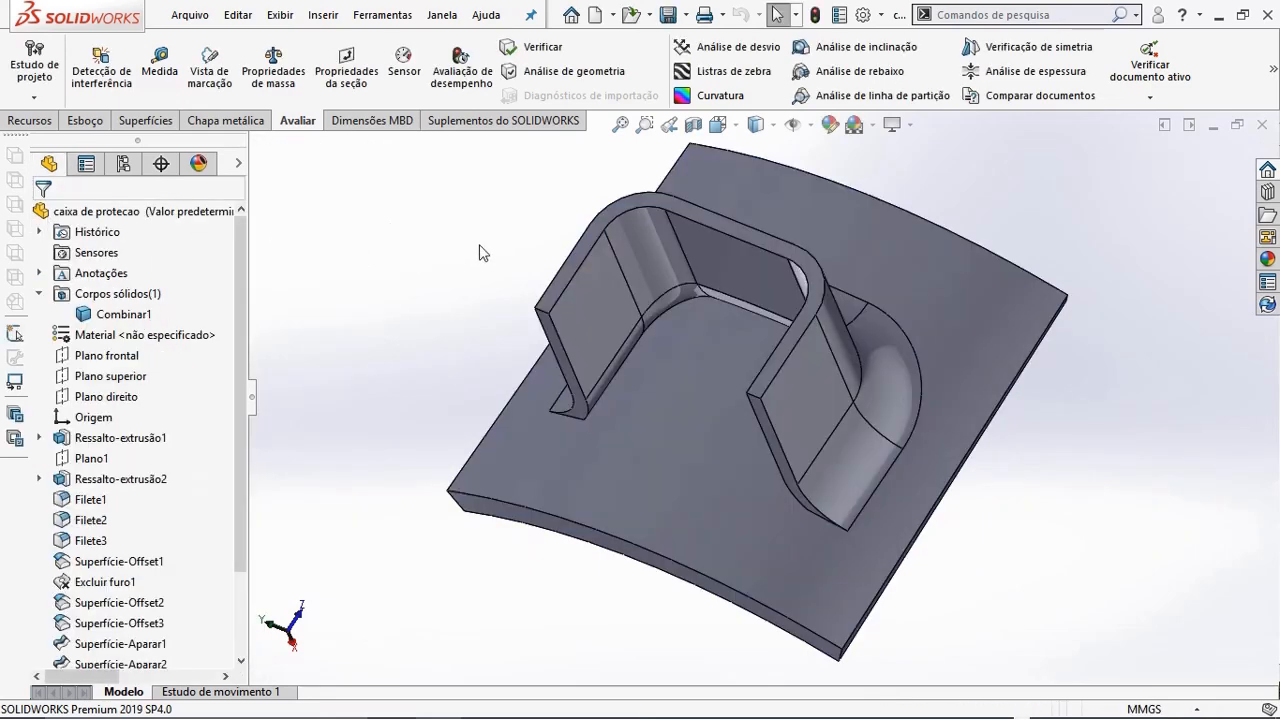
pyautogui.moveTo(477, 251); pyautogui.dragTo(724, 262, button='middle')
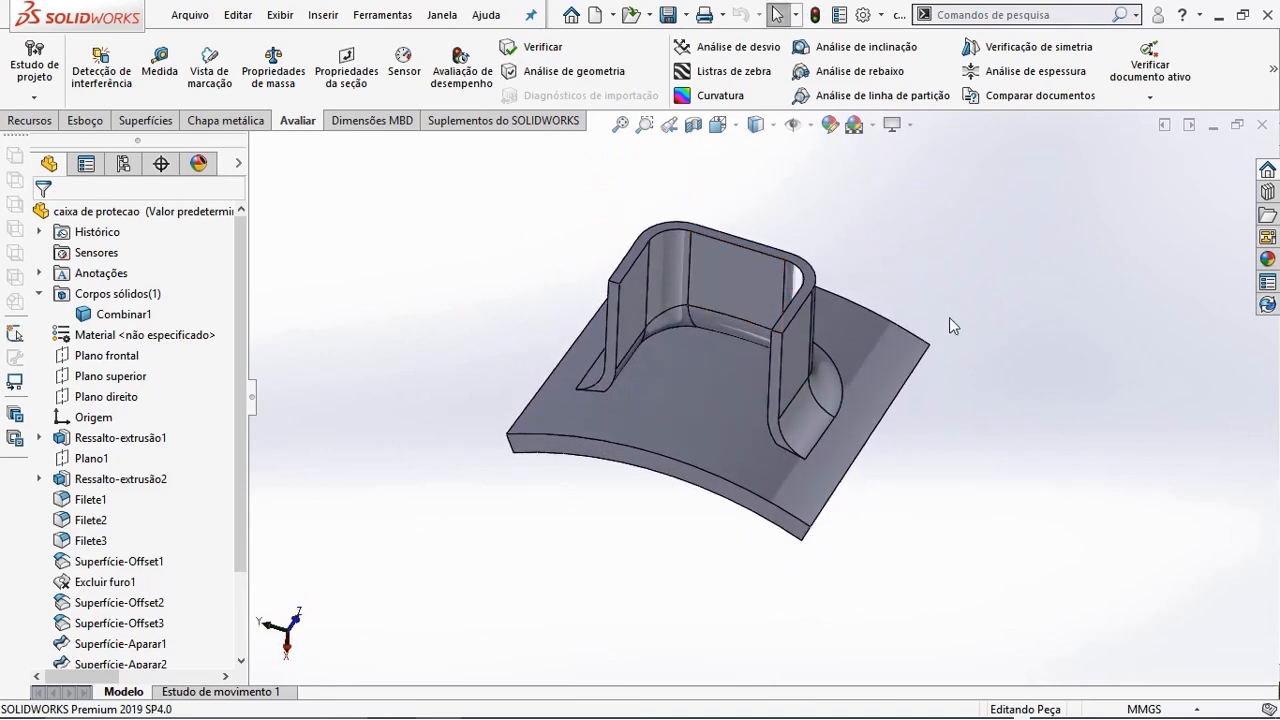